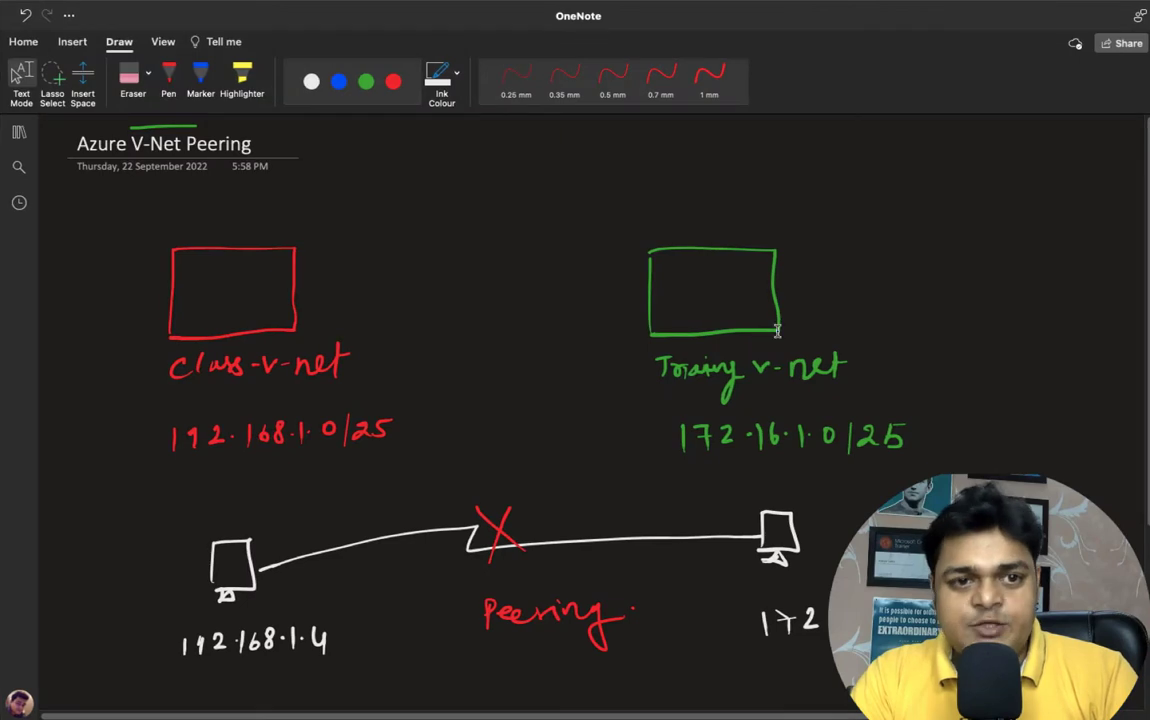
- Add a new page titled "What is i-scsi ?" to the current section and hide the notebook navigation
left_click(21, 130)
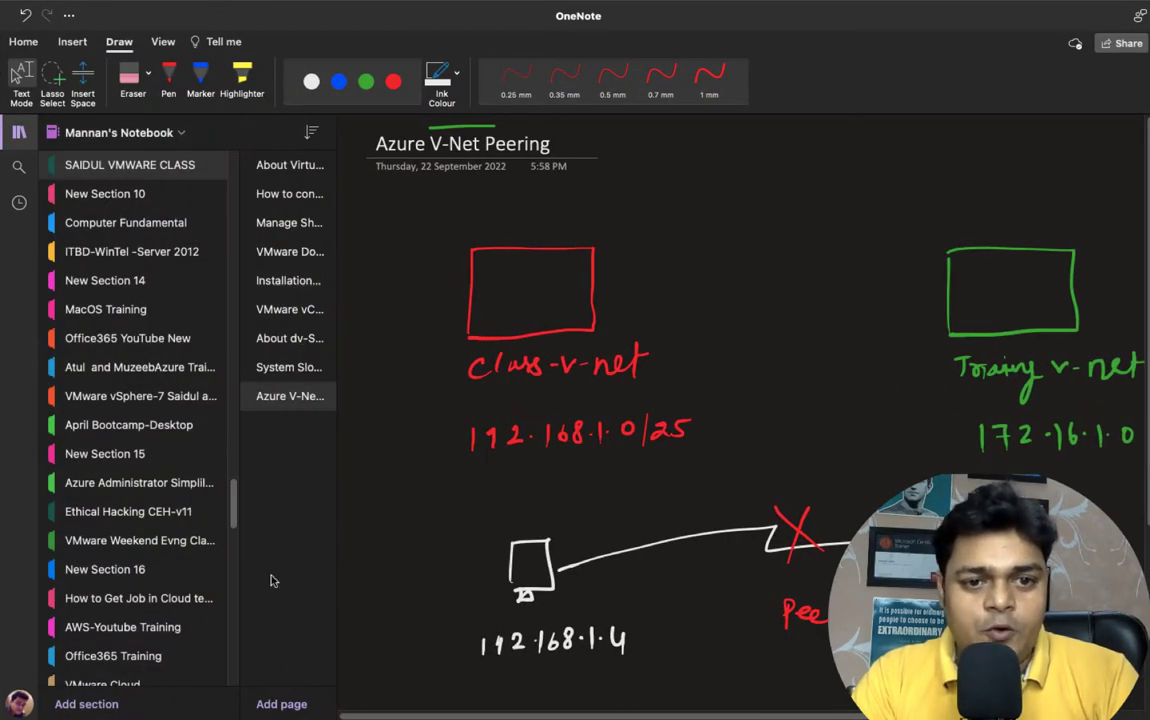
left_click(288, 703)
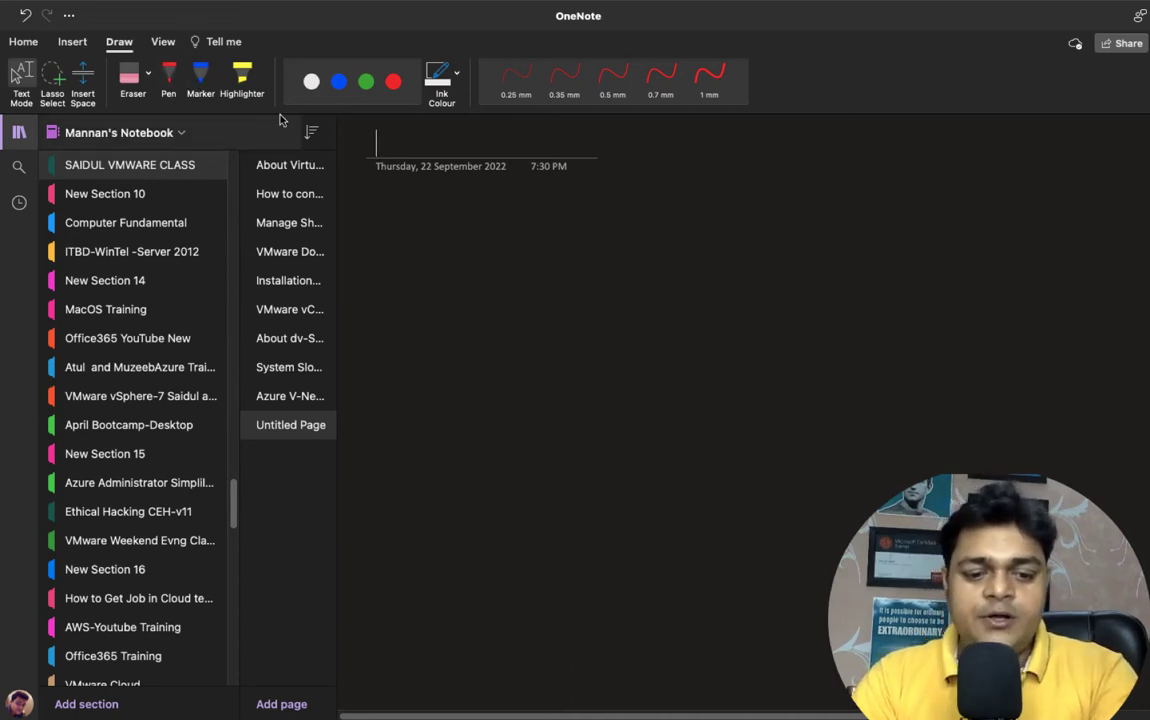
type("I")
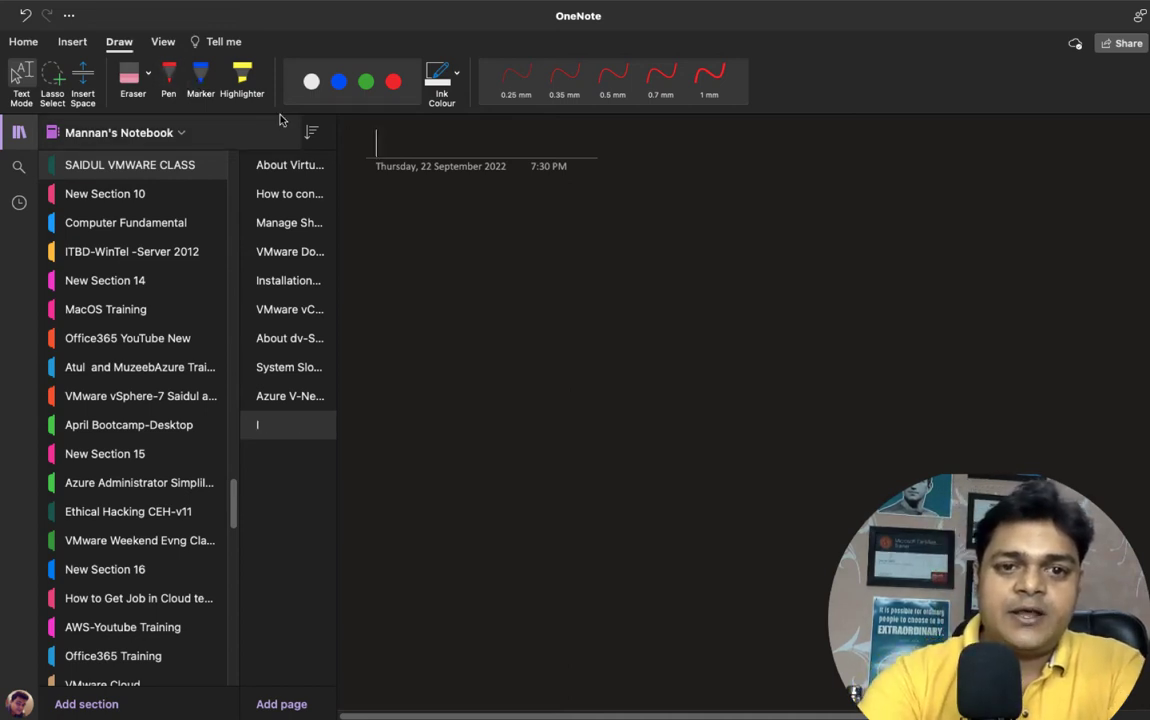
type("What is")
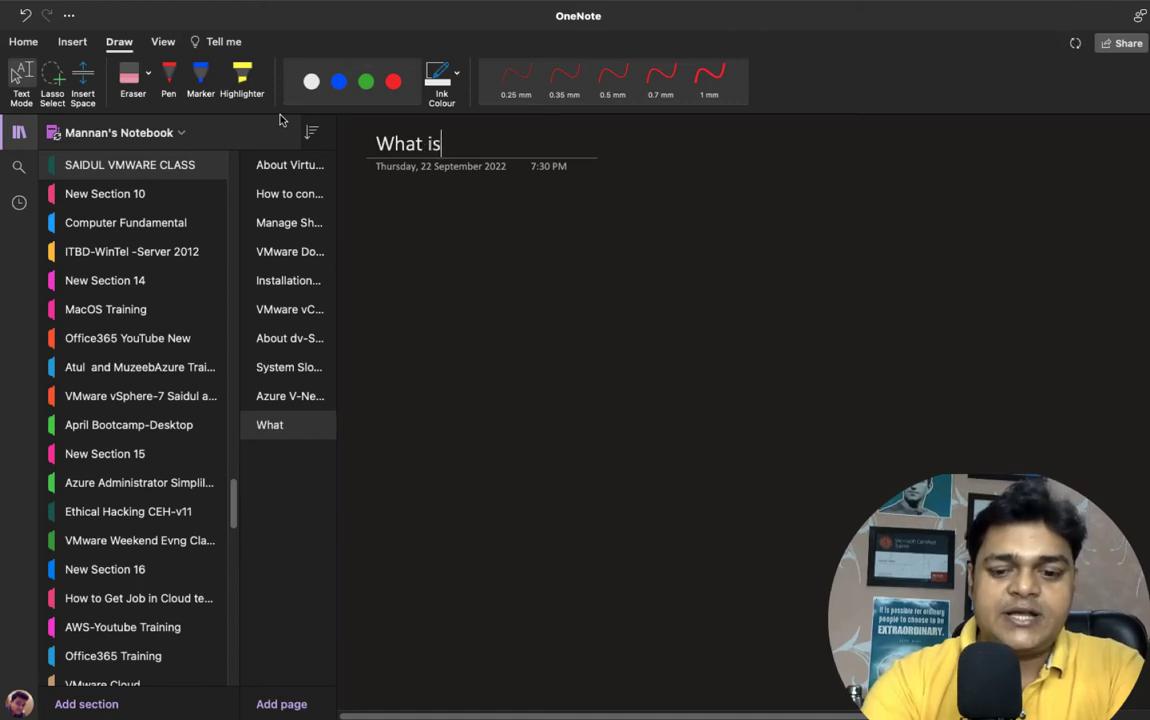
type(" iscsi")
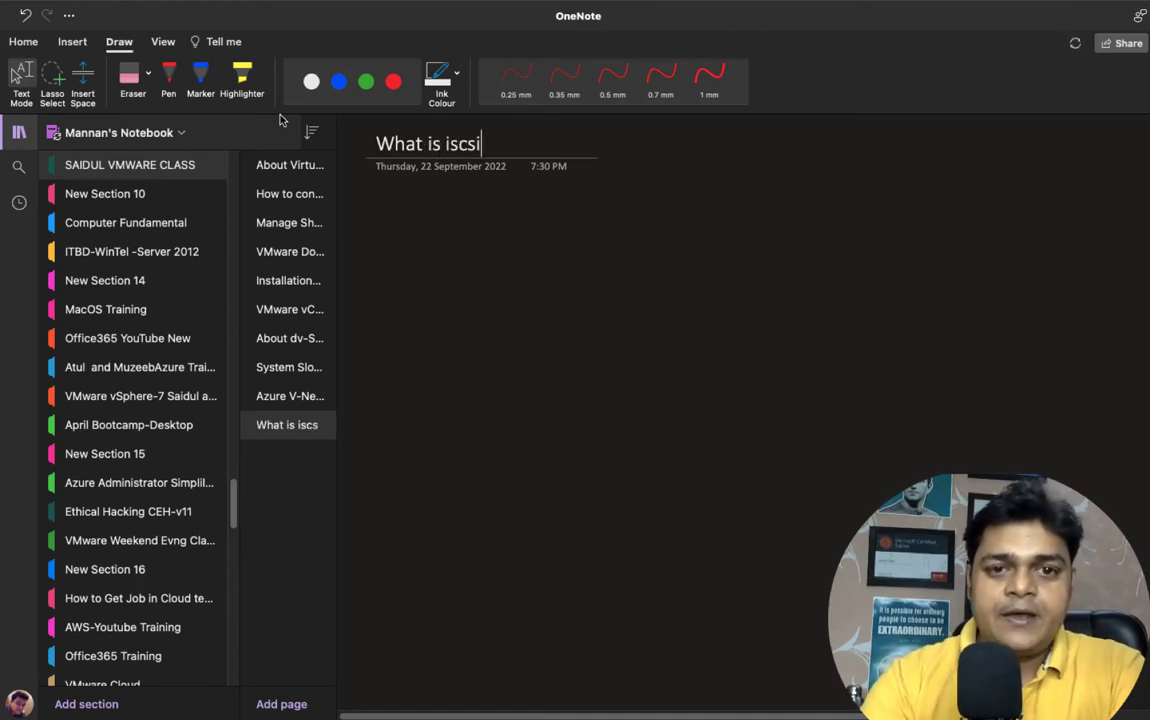
left_click(456, 145)
type("-")
left_click(531, 138)
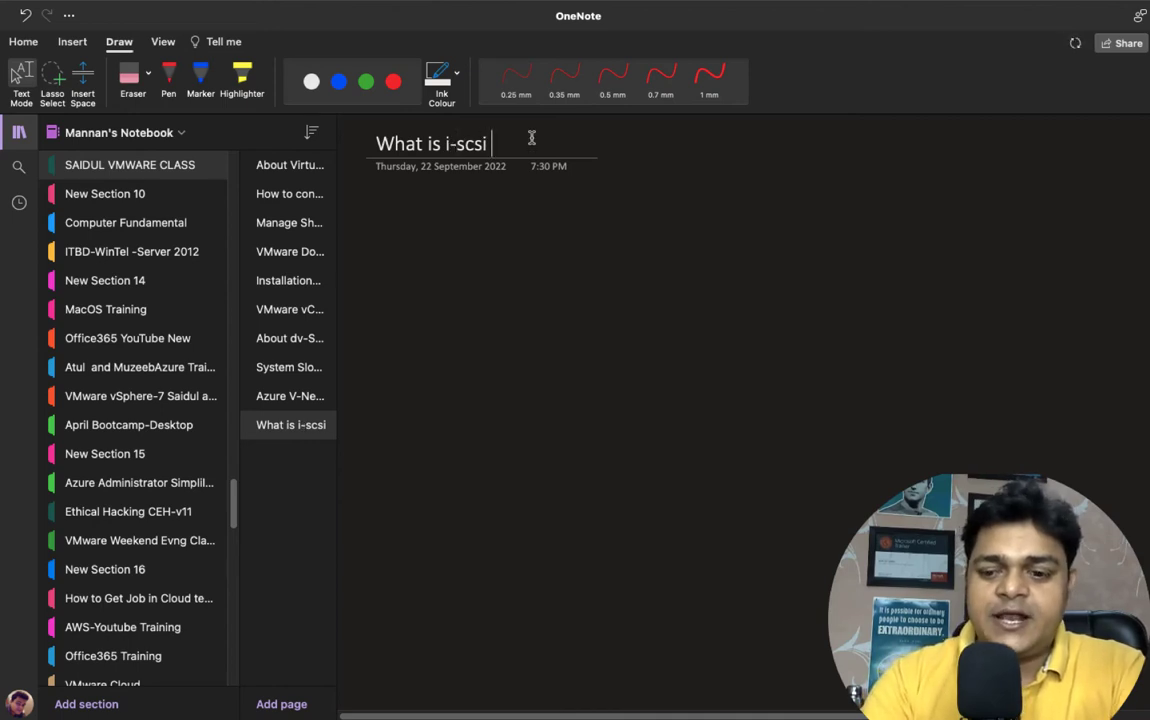
type("?")
right_click(531, 138)
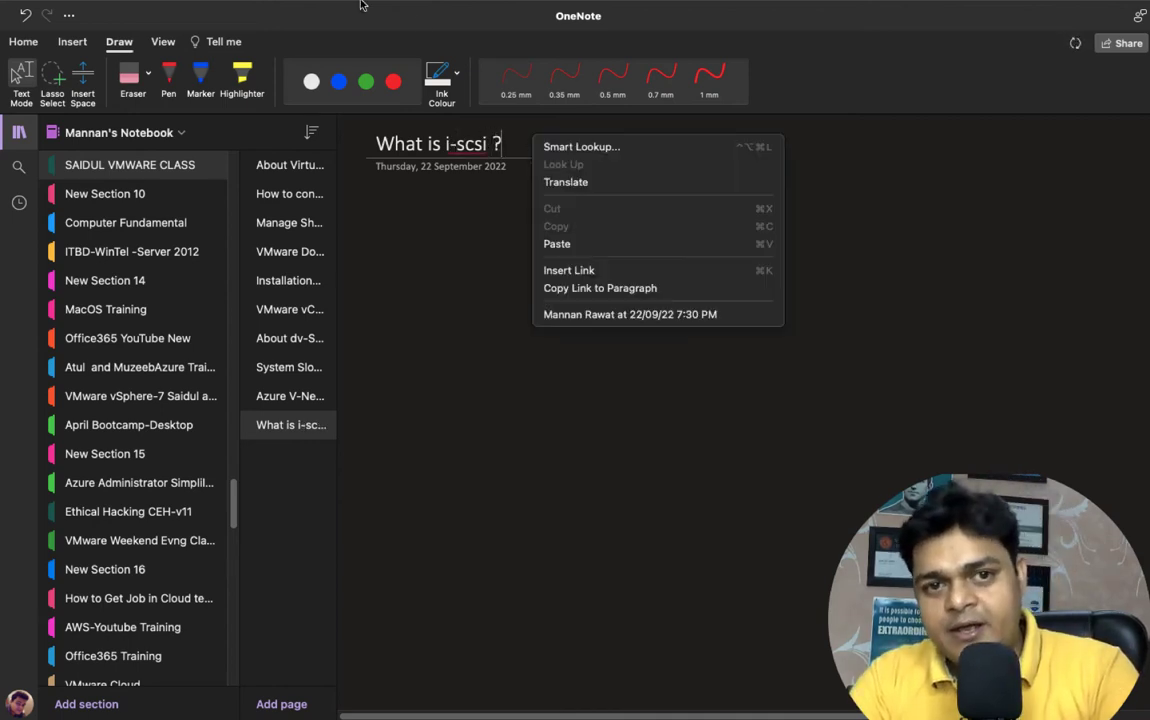
left_click(18, 139)
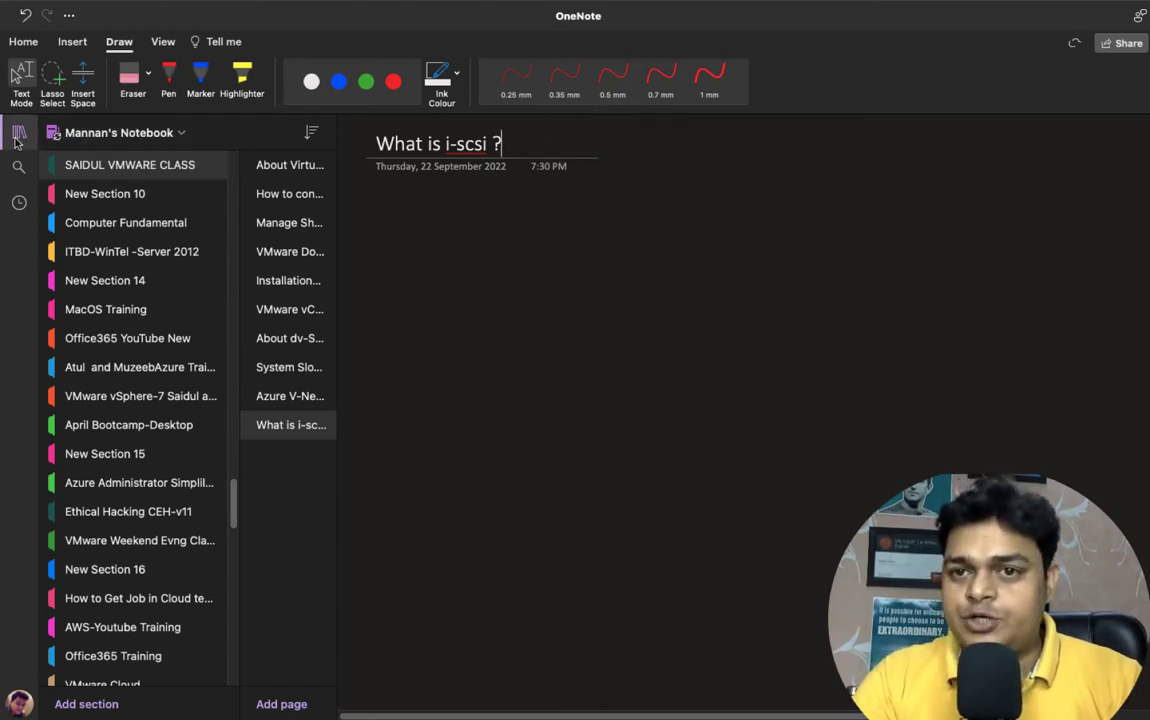
left_click(18, 137)
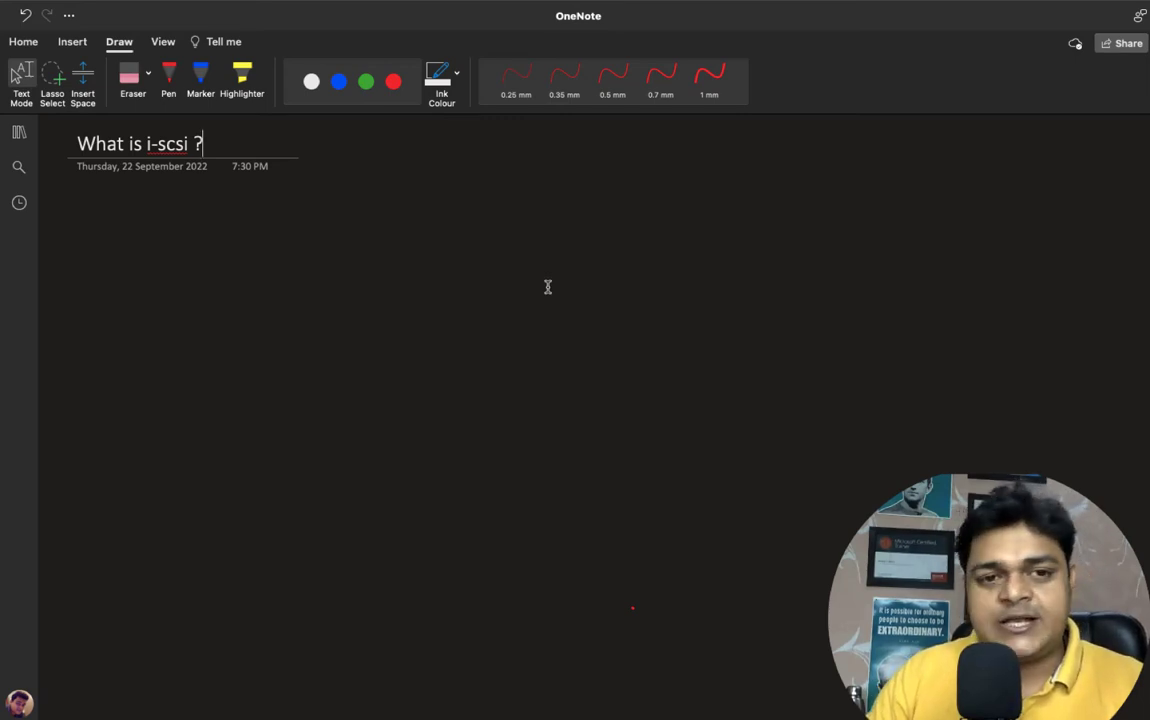
- Draw an upright green rectangle with the 0.5 mm pen in the left half of the page as the storage box
left_click(169, 78)
left_click(371, 84)
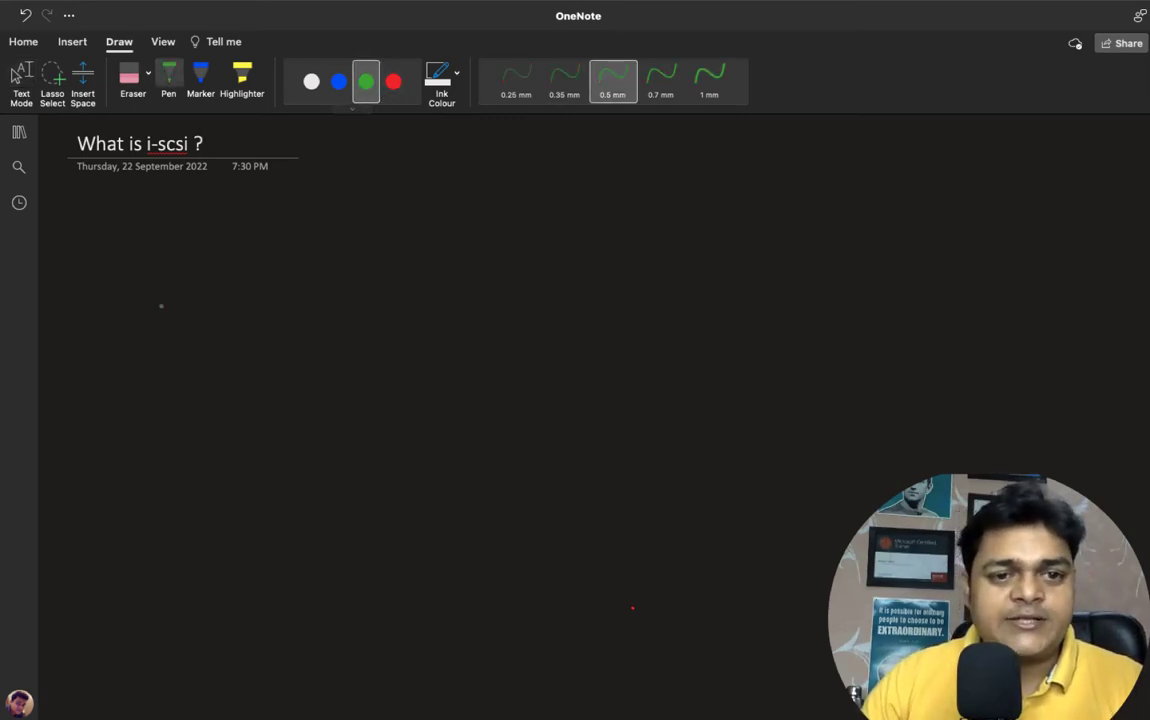
mouse_move(176, 307)
left_mouse_down()
mouse_move(172, 438)
mouse_move(259, 306)
mouse_move(258, 428)
mouse_move(160, 444)
left_mouse_up()
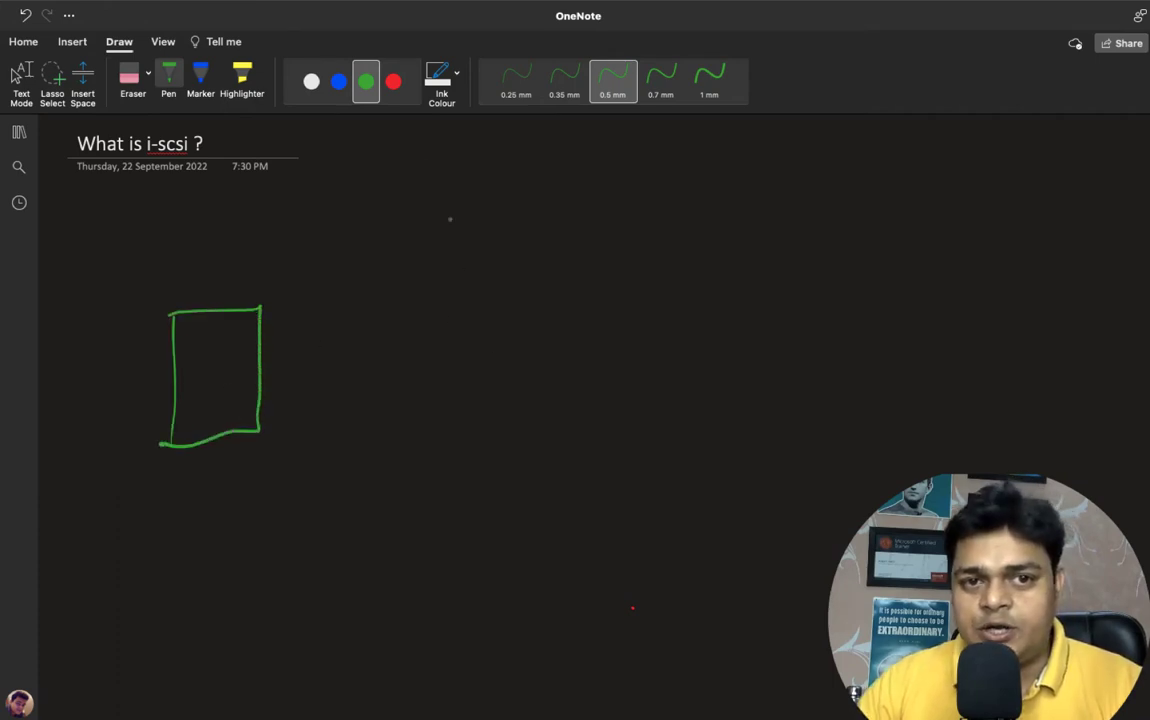
- Draw a vertical column of five white computer icons on the right half of the page, opposite the green rectangle
left_click(311, 81)
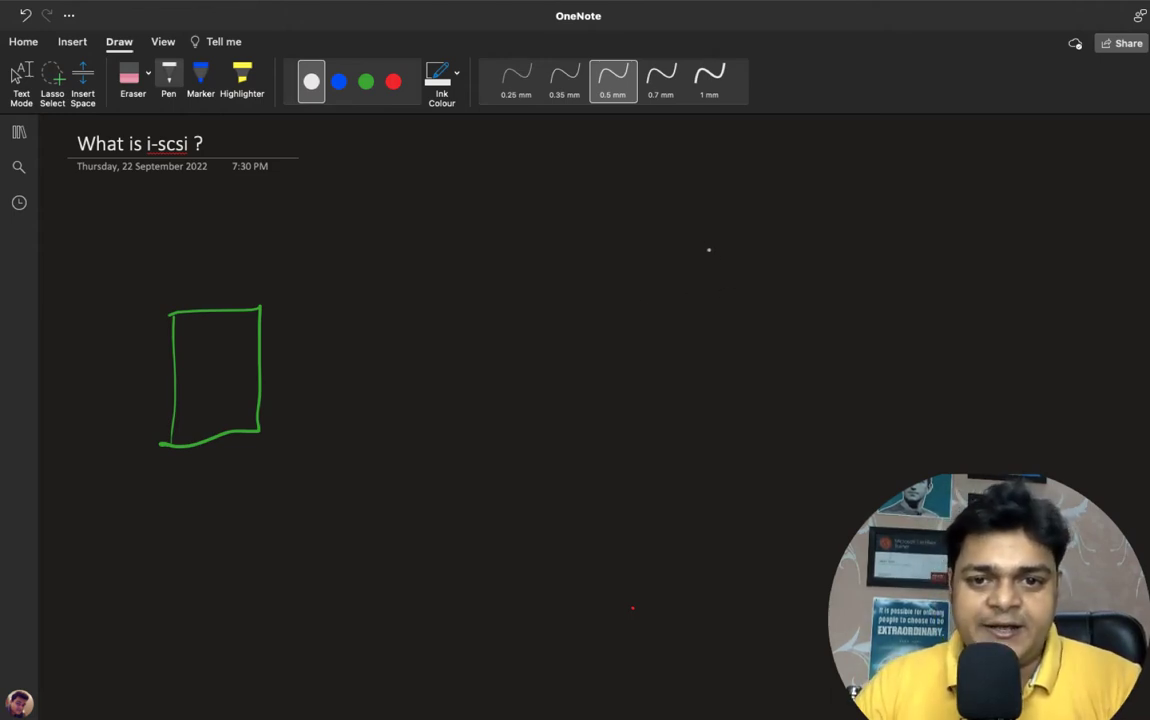
mouse_move(727, 228)
left_mouse_down()
mouse_move(726, 258)
mouse_move(762, 257)
mouse_move(727, 259)
left_mouse_up()
left_click_drag(741, 259, 750, 264)
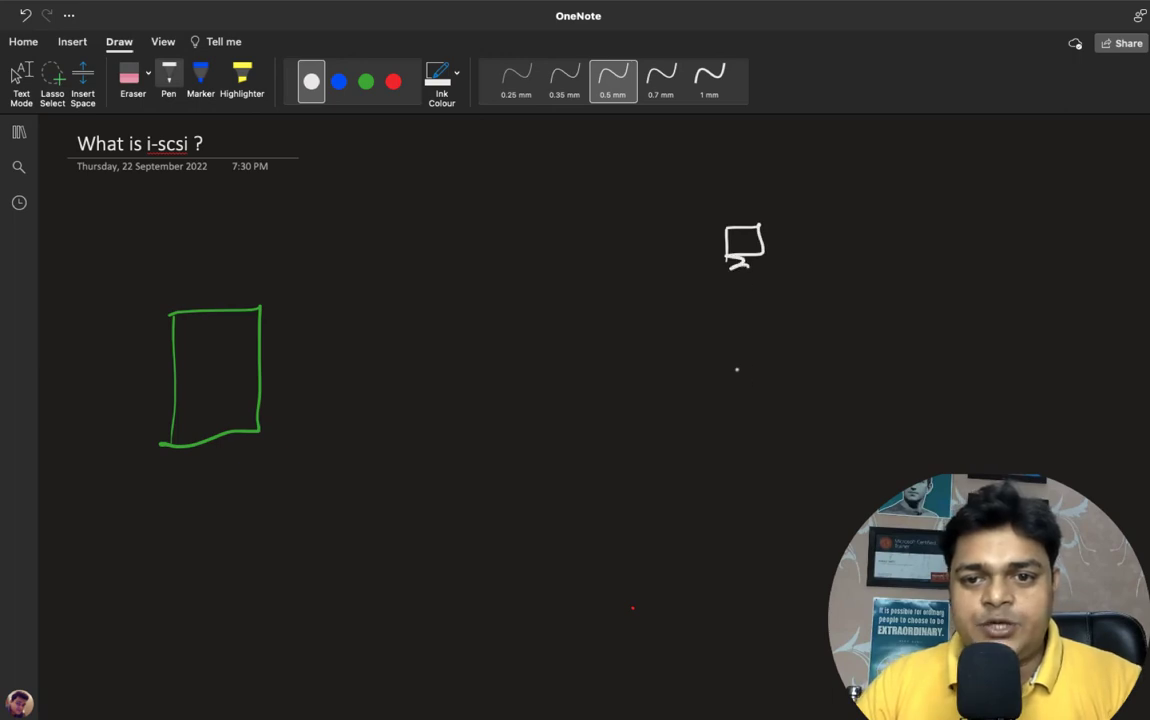
left_click_drag(737, 366, 737, 398)
mouse_move(737, 363)
left_mouse_down()
mouse_move(779, 362)
mouse_move(738, 397)
left_mouse_up()
left_click_drag(757, 398, 772, 407)
left_click_drag(742, 478, 742, 510)
mouse_move(742, 476)
left_mouse_down()
mouse_move(780, 473)
mouse_move(746, 514)
mouse_move(765, 522)
left_mouse_up()
left_click_drag(749, 523, 781, 521)
left_click_drag(752, 583, 752, 612)
mouse_move(752, 582)
left_mouse_down()
mouse_move(783, 578)
mouse_move(758, 613)
left_mouse_up()
left_click_drag(770, 617, 790, 622)
left_click_drag(752, 584, 768, 612)
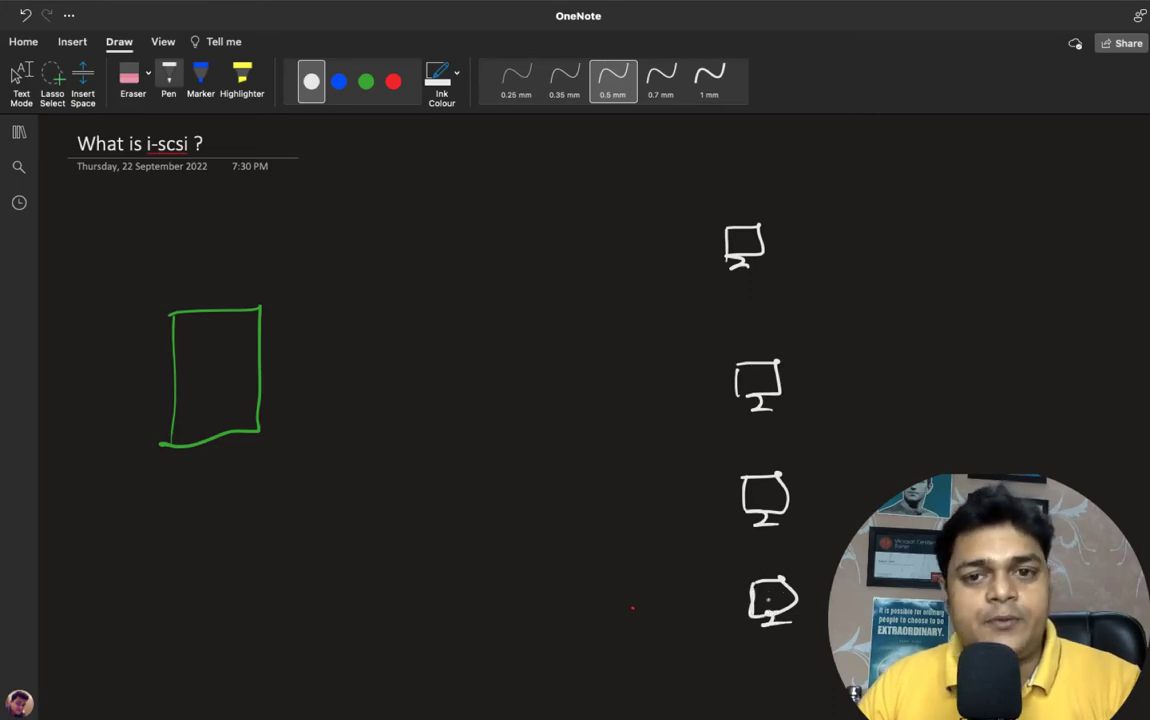
mouse_move(711, 148)
left_mouse_down()
mouse_move(711, 178)
mouse_move(746, 143)
left_mouse_up()
mouse_move(746, 143)
left_mouse_down()
mouse_move(714, 180)
mouse_move(728, 186)
left_mouse_up()
left_click_drag(714, 189, 742, 186)
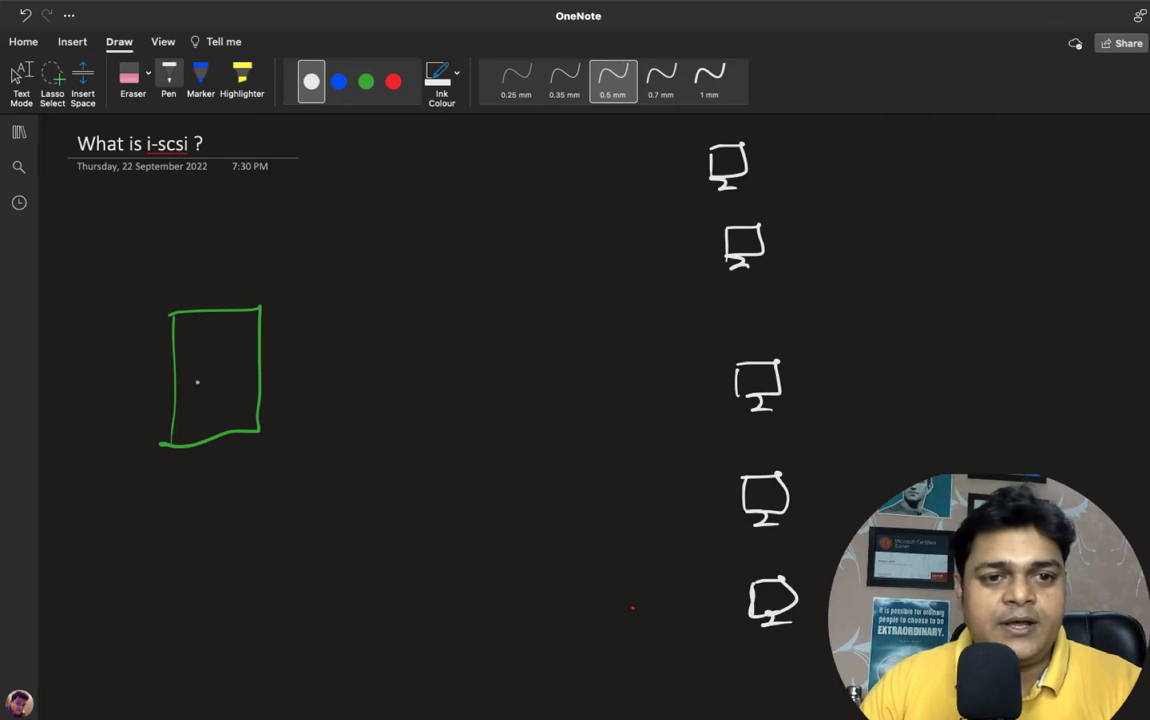
- Fill the green rectangle with a white grid of three vertical and five horizontal lines
left_click_drag(195, 341, 199, 440)
left_click_drag(217, 314, 225, 430)
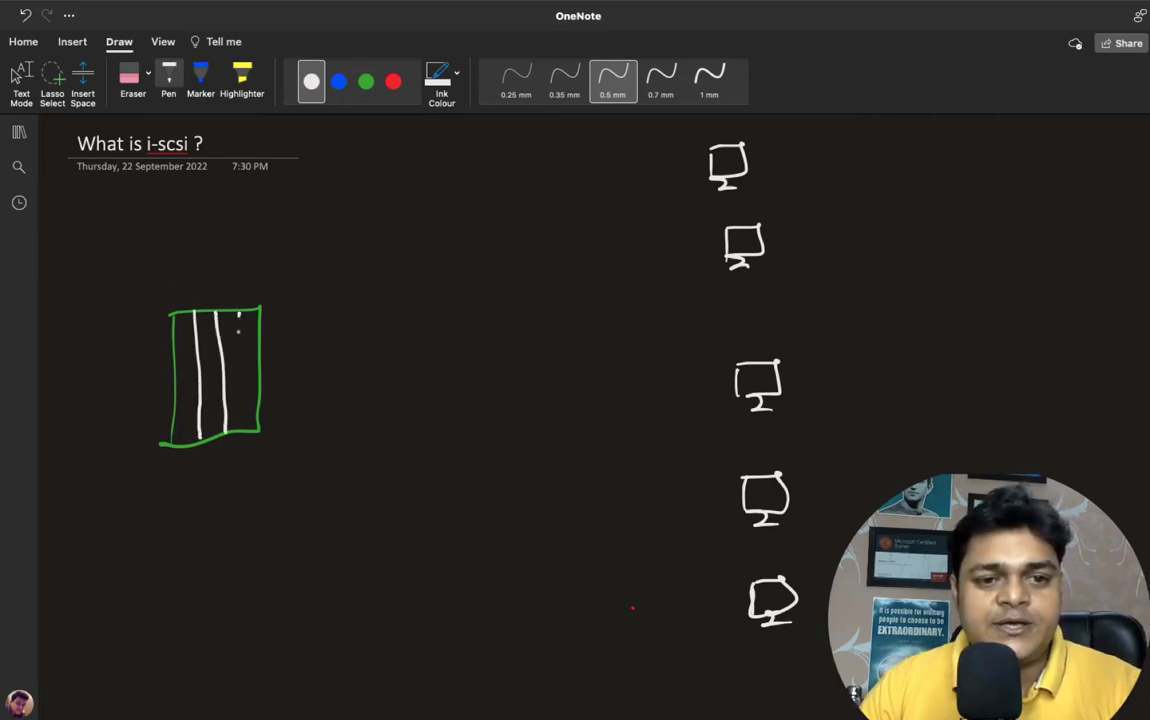
left_click_drag(238, 331, 244, 425)
left_click_drag(179, 340, 260, 330)
left_click_drag(176, 362, 262, 348)
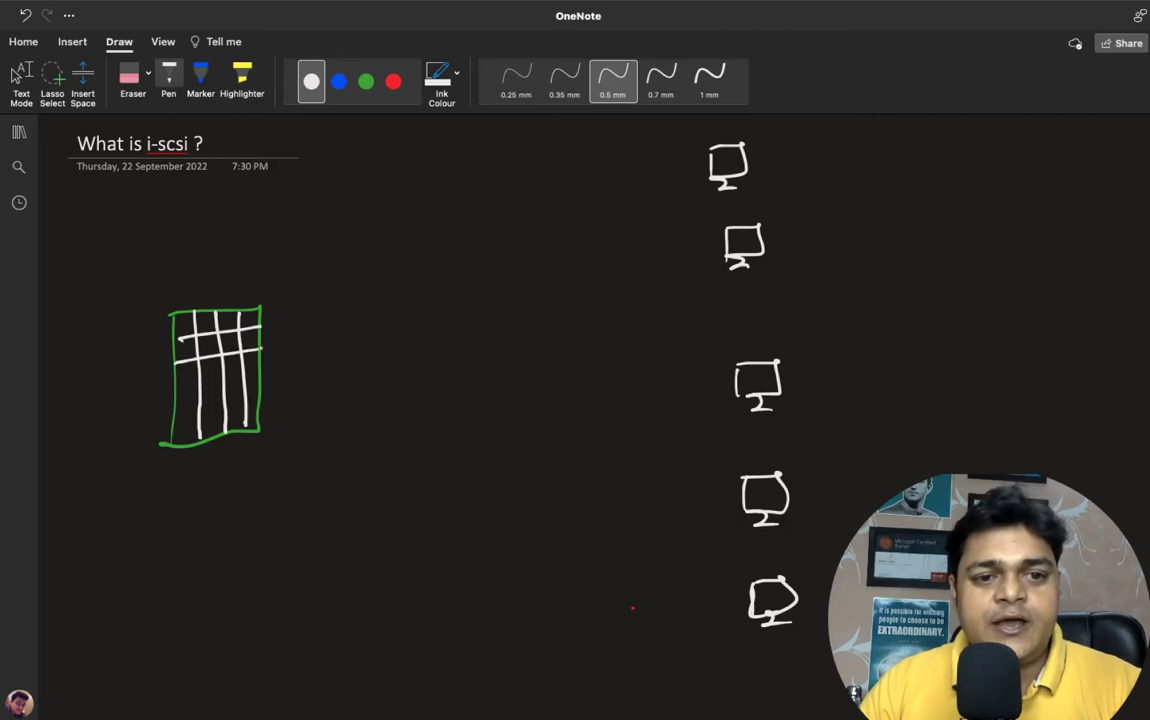
left_click_drag(177, 388, 260, 374)
left_click_drag(173, 416, 260, 400)
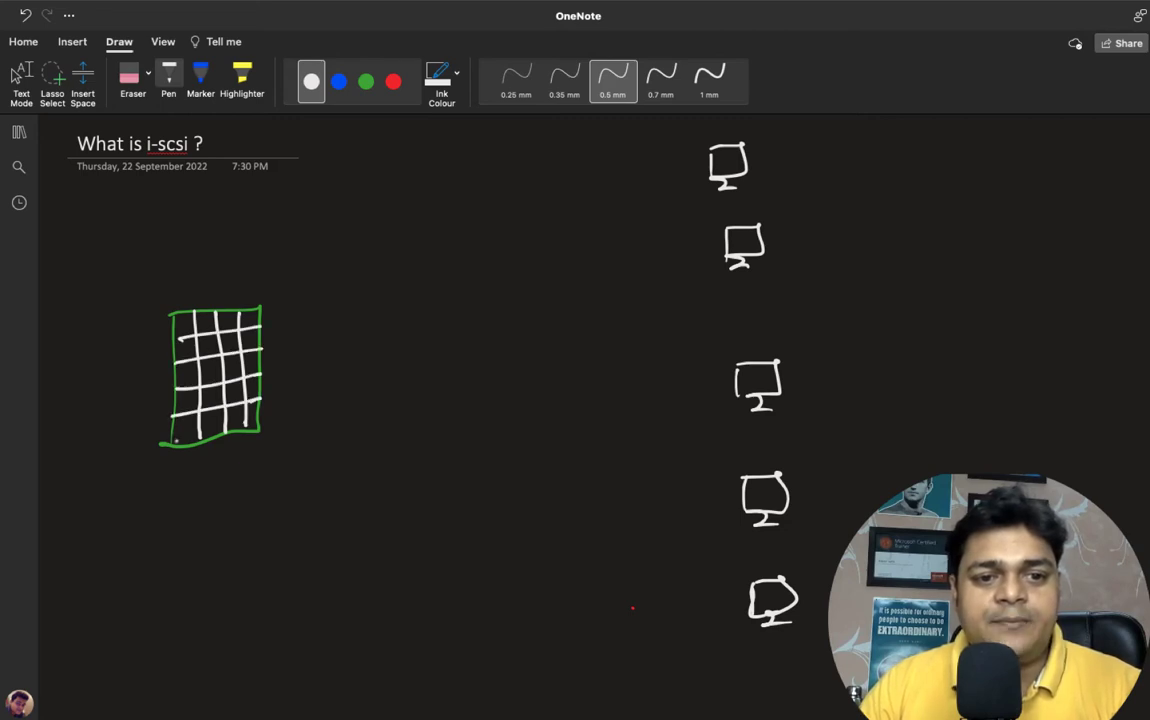
left_click_drag(171, 441, 265, 423)
- Handwrite "100TB" in white below the gridded storage box
left_click_drag(194, 478, 196, 502)
left_click_drag(214, 478, 266, 477)
mouse_move(255, 478)
left_mouse_down()
mouse_move(255, 496)
mouse_move(278, 495)
left_mouse_up()
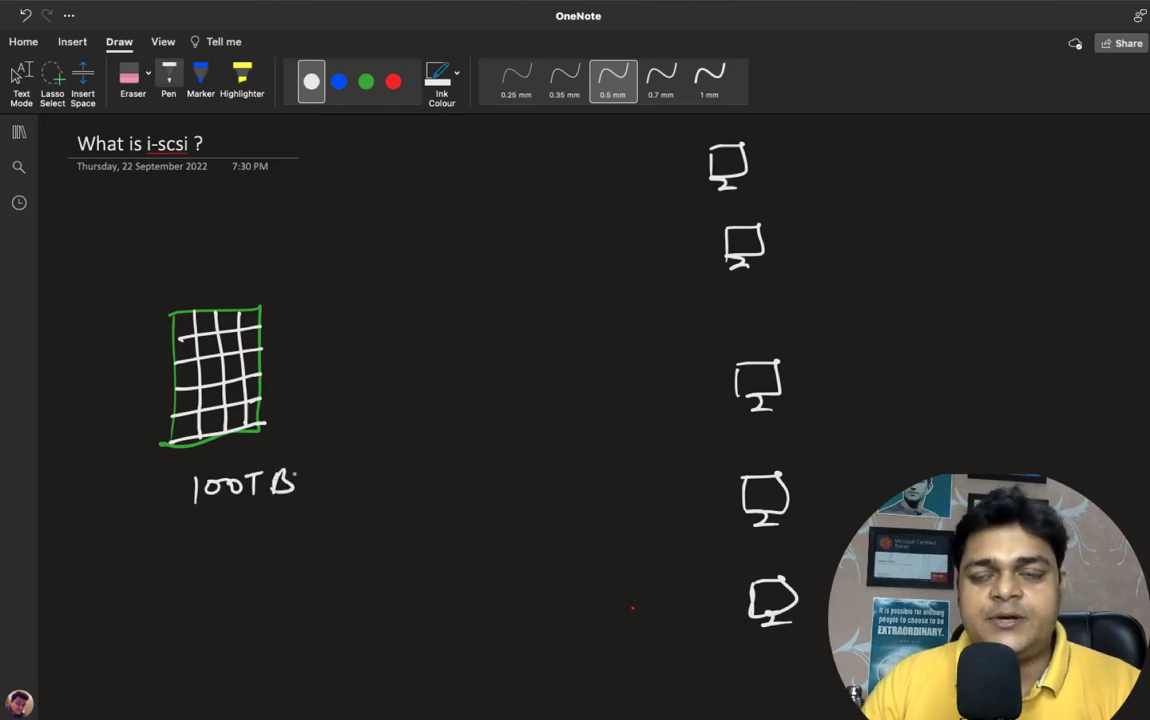
- Draw a small green gridded switch between the storage box and the computers
left_click(366, 81)
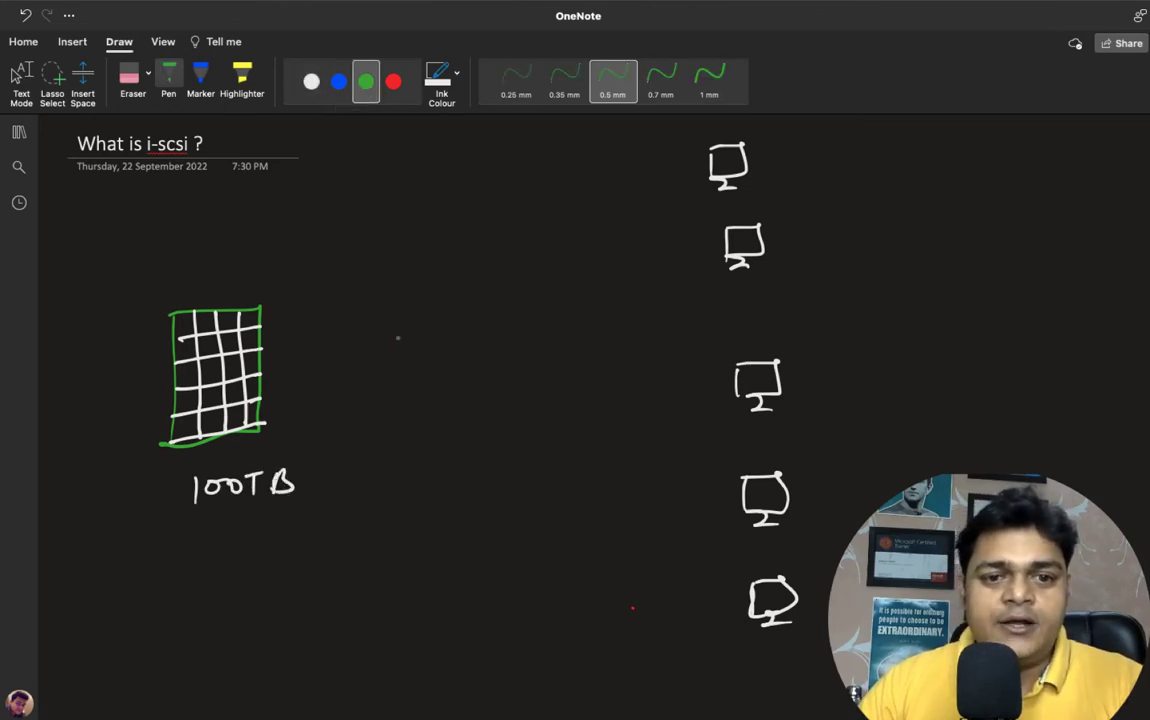
mouse_move(428, 345)
left_mouse_down()
mouse_move(428, 362)
mouse_move(473, 358)
mouse_move(424, 362)
mouse_move(472, 344)
mouse_move(436, 360)
left_mouse_up()
left_click_drag(443, 339, 451, 360)
- Connect the switch with green lines to all five computers and to the storage box
mouse_move(458, 339)
left_mouse_down()
mouse_move(465, 359)
mouse_move(722, 178)
left_mouse_up()
left_click_drag(474, 340, 738, 263)
mouse_move(470, 358)
left_mouse_down()
mouse_move(705, 385)
mouse_move(760, 404)
left_mouse_up()
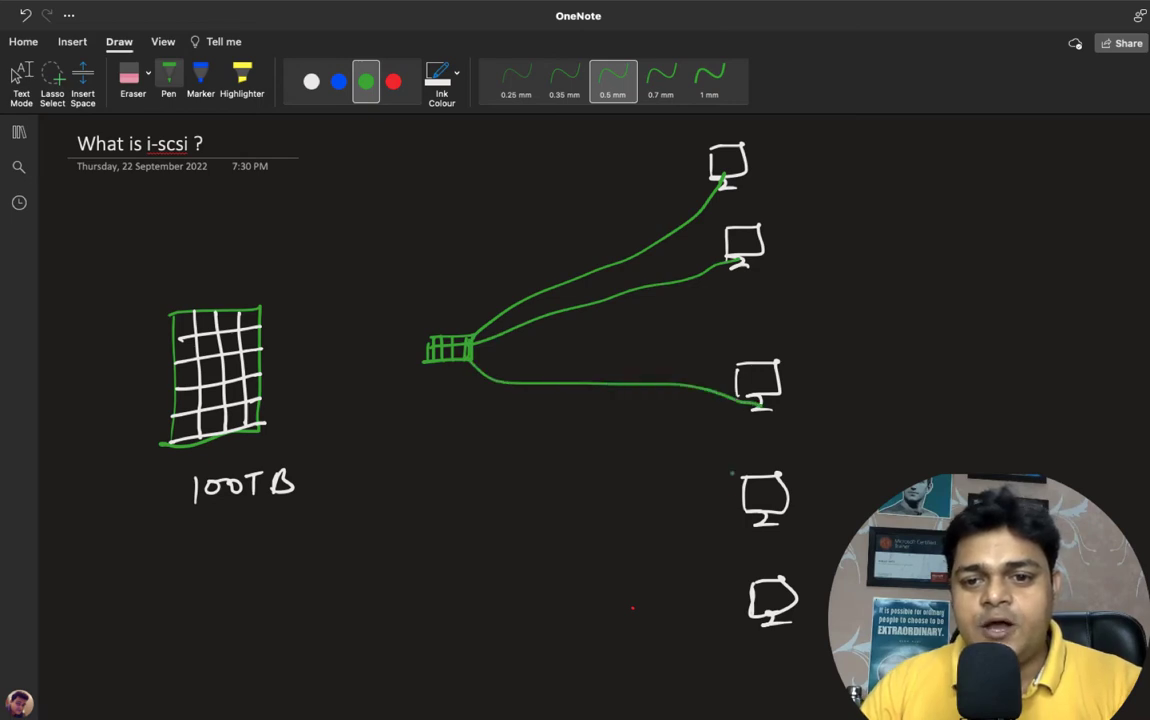
mouse_move(760, 527)
left_mouse_down()
mouse_move(535, 438)
mouse_move(475, 360)
mouse_move(488, 473)
mouse_move(714, 603)
mouse_move(762, 606)
left_mouse_up()
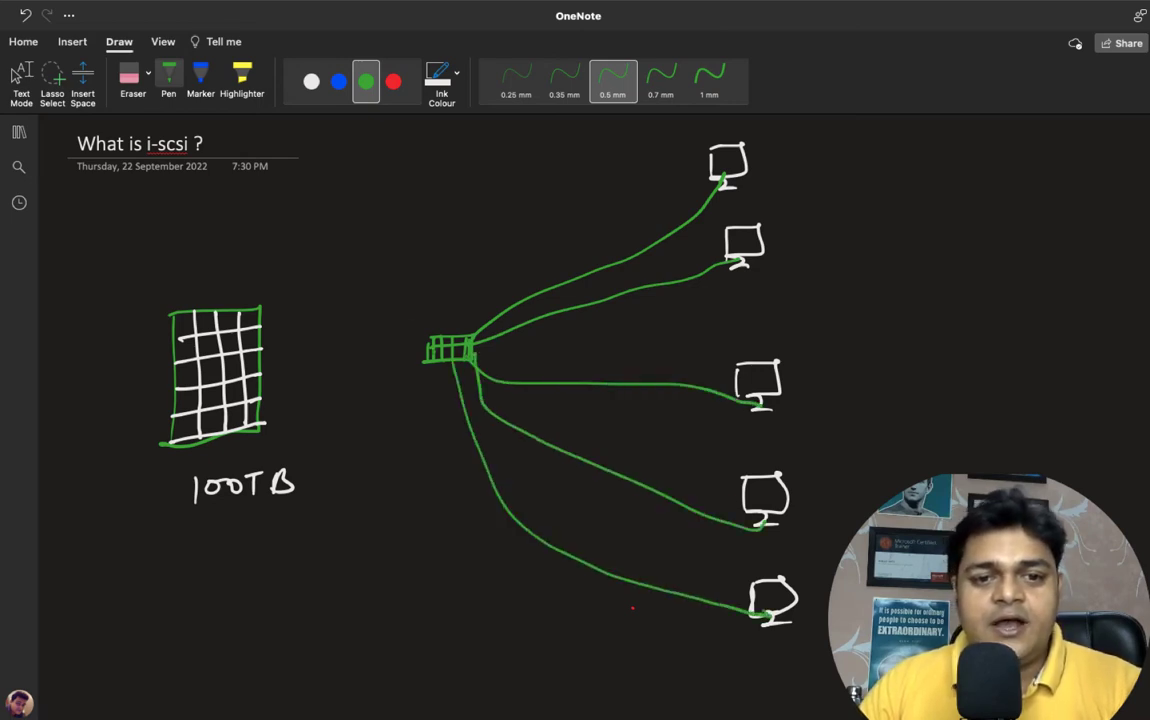
mouse_move(430, 335)
left_mouse_down()
mouse_move(305, 328)
mouse_move(267, 362)
left_mouse_up()
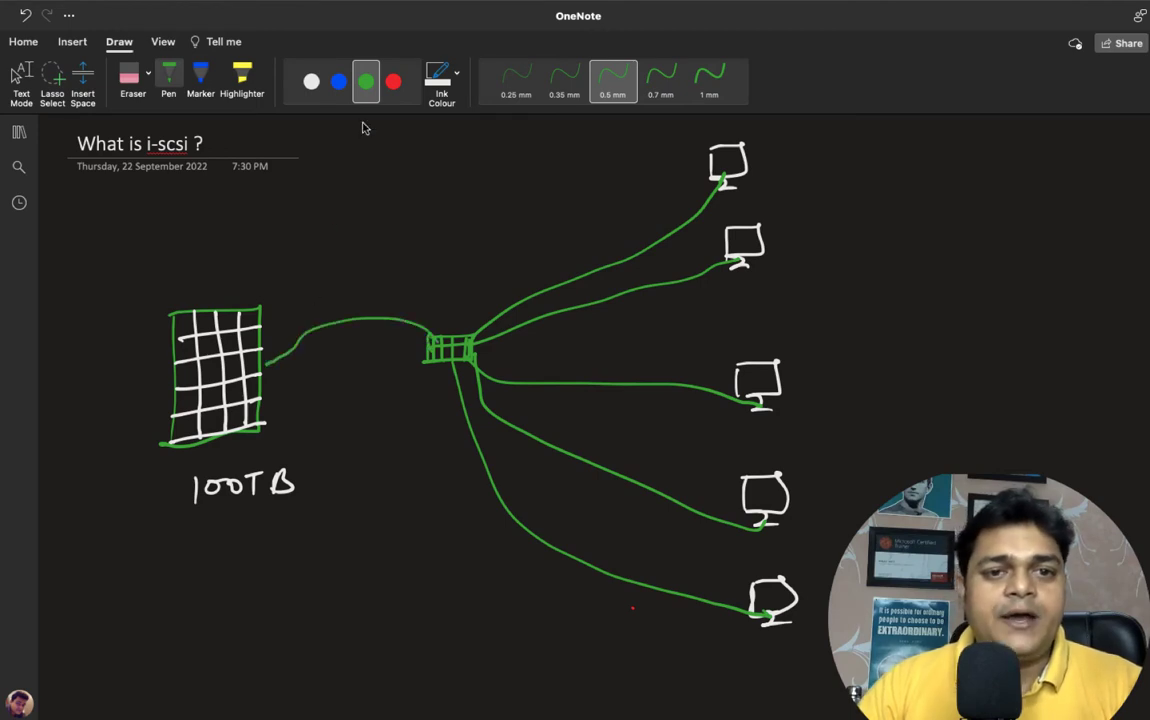
- Handwrite "storage" in red below the 100TB label
left_click(393, 81)
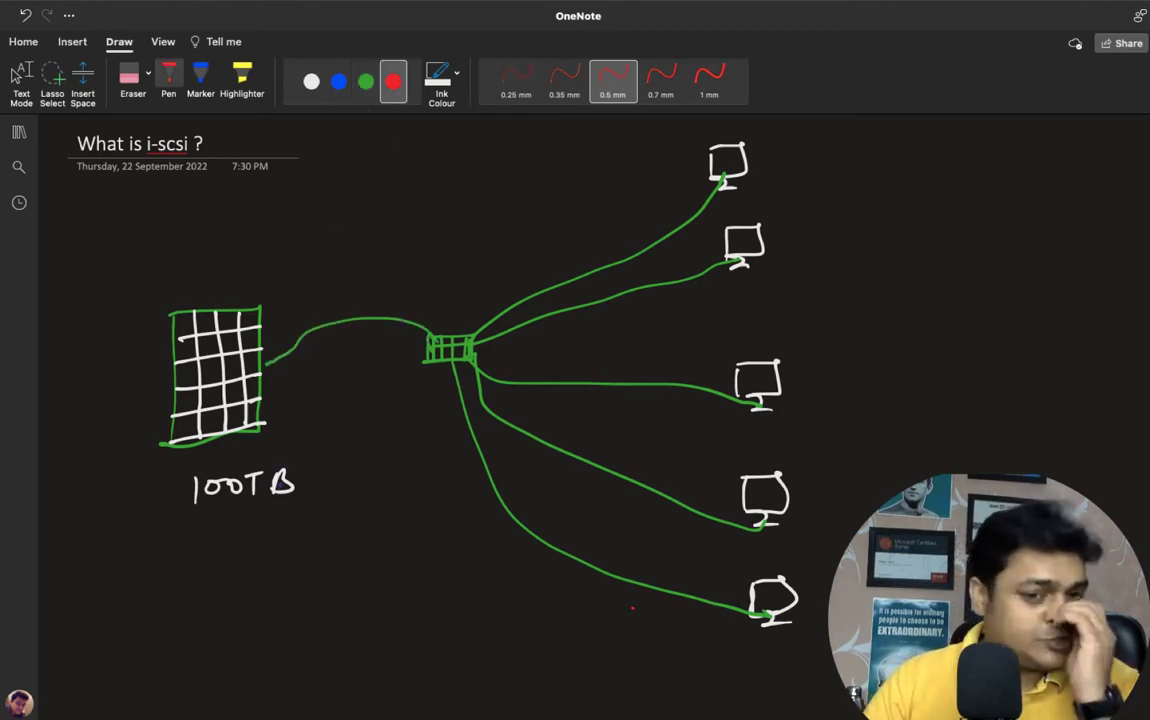
mouse_move(207, 521)
left_mouse_down()
mouse_move(195, 546)
mouse_move(212, 543)
left_mouse_up()
left_click_drag(204, 528, 262, 538)
mouse_move(283, 520)
left_mouse_down()
mouse_move(268, 560)
mouse_move(305, 518)
left_mouse_up()
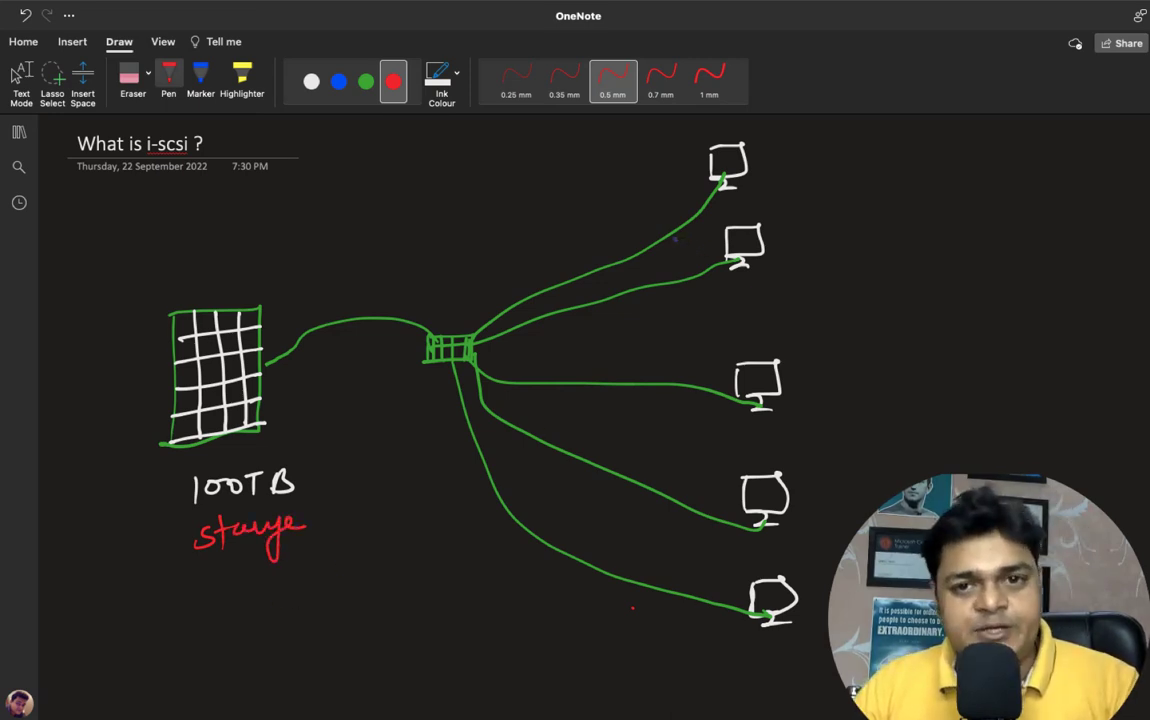
- Handwrite the IP address 192.168.1.10 in red beside the topmost computer
left_click_drag(768, 156, 769, 172)
mouse_move(779, 156)
left_mouse_down()
mouse_move(784, 173)
mouse_move(845, 159)
mouse_move(898, 173)
mouse_move(907, 158)
left_mouse_up()
left_click(811, 166)
left_click(857, 166)
left_click(882, 166)
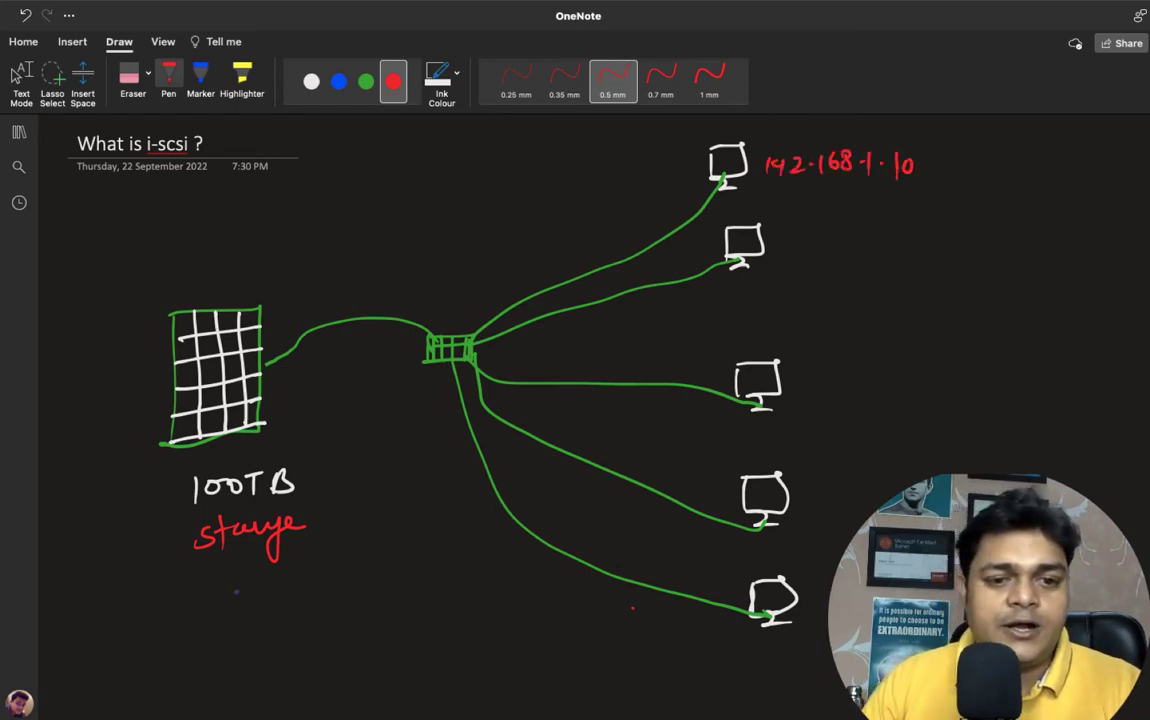
- Handwrite the IP address 192.168.1.15 in red below the storage label
mouse_move(208, 587)
left_mouse_down()
mouse_move(208, 610)
mouse_move(230, 603)
left_mouse_up()
mouse_move(231, 588)
left_mouse_down()
mouse_move(231, 606)
mouse_move(287, 605)
mouse_move(318, 583)
mouse_move(376, 595)
left_mouse_up()
left_click(268, 598)
left_click(336, 593)
left_click_drag(390, 578, 385, 594)
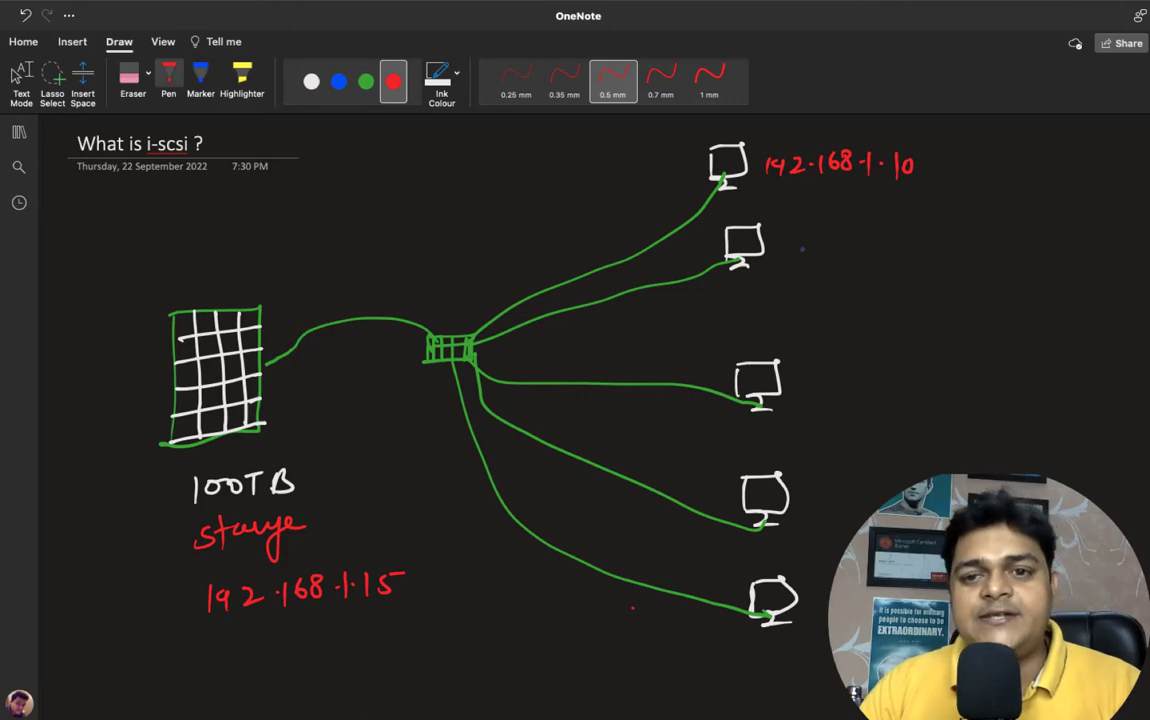
- Number the other four computers in red, the upper three as 20, 25 and 30, and label the switch "S/w"
left_click_drag(800, 236, 808, 250)
left_click_drag(828, 237, 830, 247)
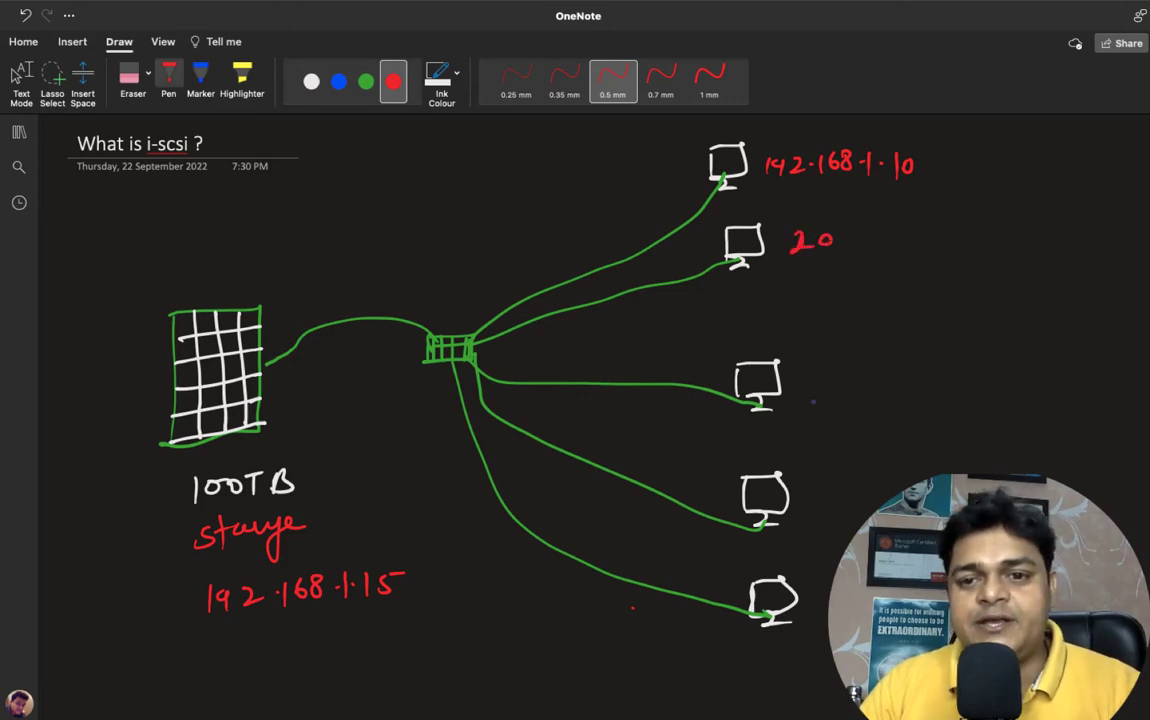
left_click_drag(801, 366, 826, 380)
left_click_drag(836, 362, 847, 360)
mouse_move(816, 486)
left_mouse_down()
mouse_move(818, 502)
mouse_move(842, 486)
left_mouse_up()
left_click_drag(816, 588, 826, 597)
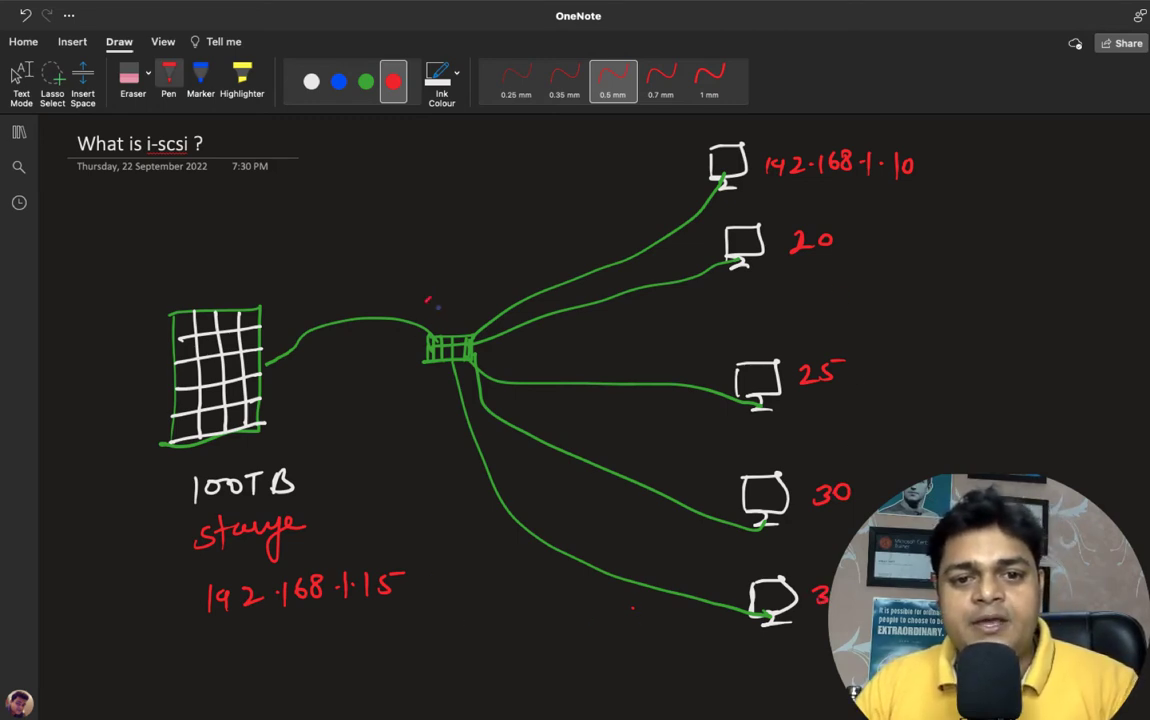
left_click_drag(438, 297, 426, 316)
mouse_move(447, 295)
left_mouse_down()
mouse_move(448, 316)
mouse_move(477, 300)
left_mouse_up()
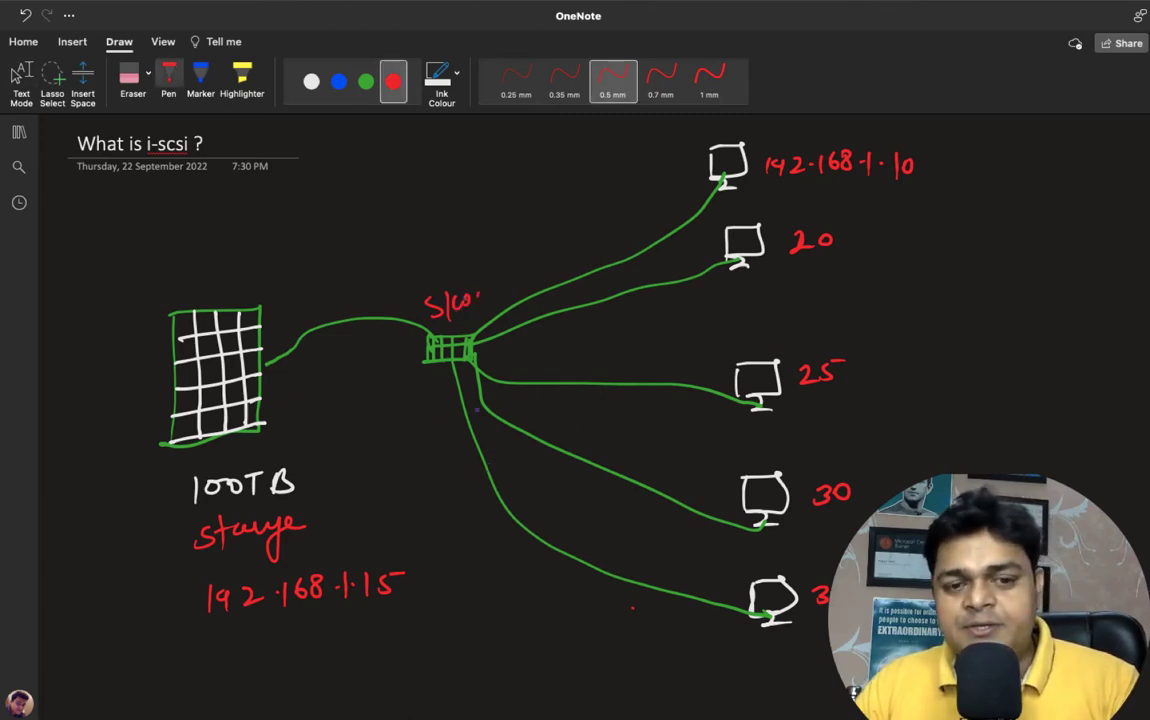
- Underline the 100TB label and the end of the topmost computer's IP address in blue
left_click(339, 82)
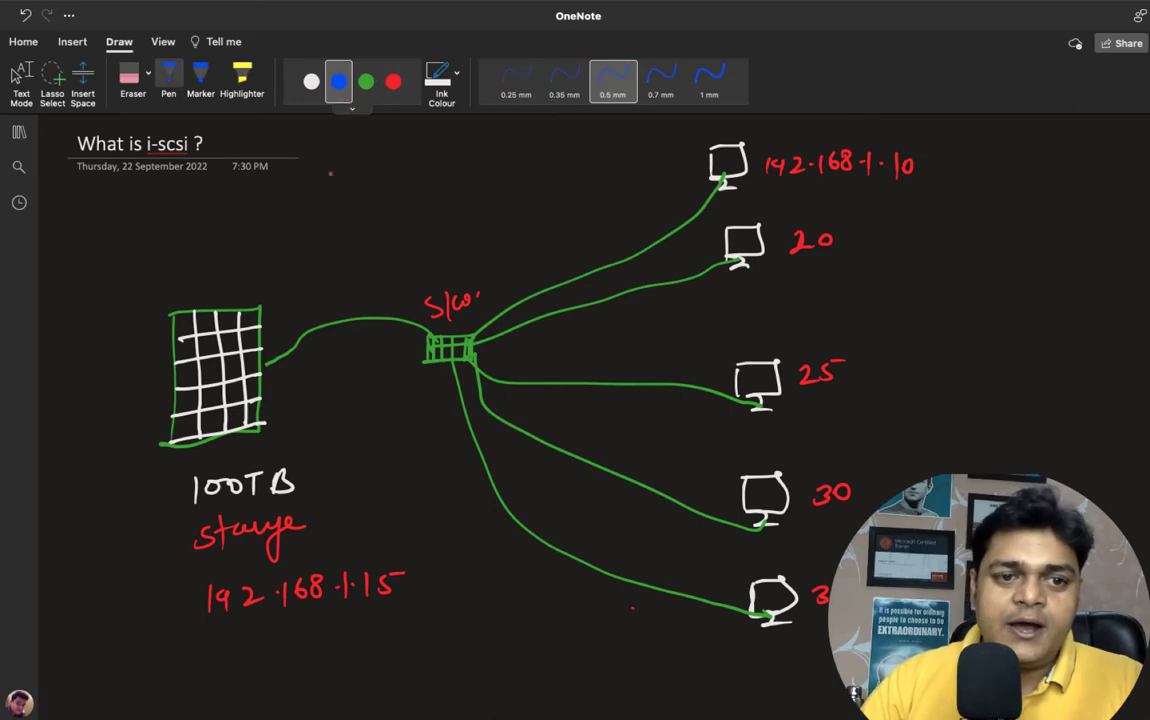
left_click_drag(231, 508, 258, 507)
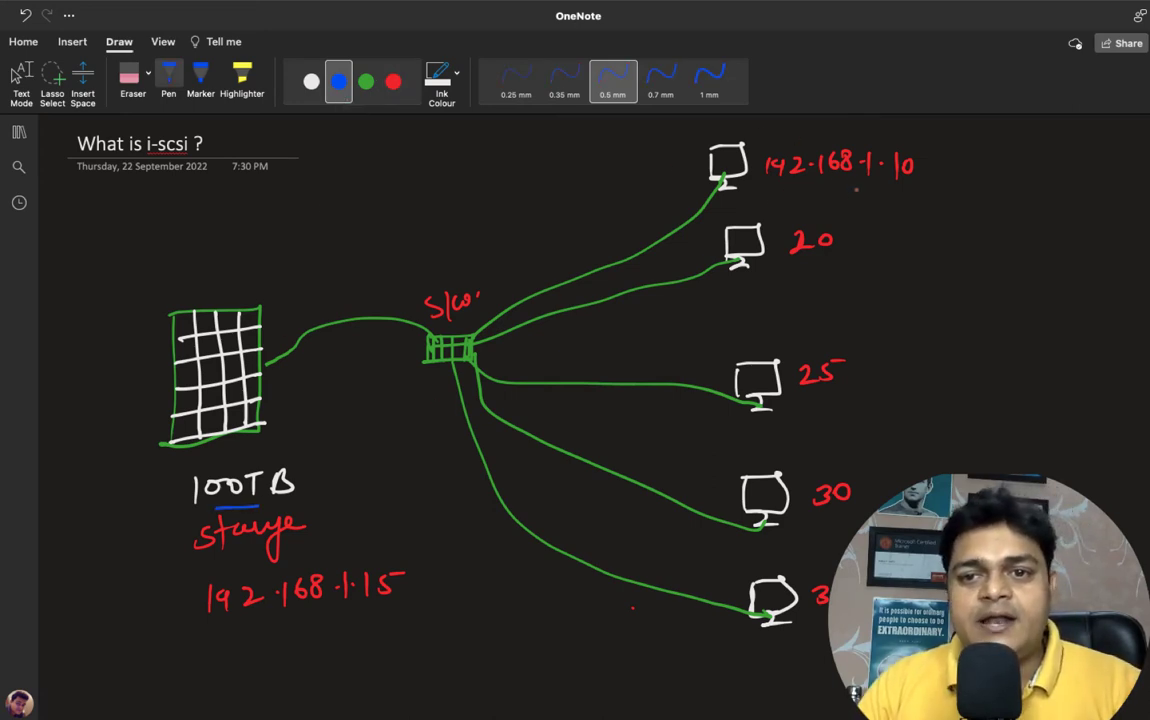
left_click_drag(855, 188, 903, 187)
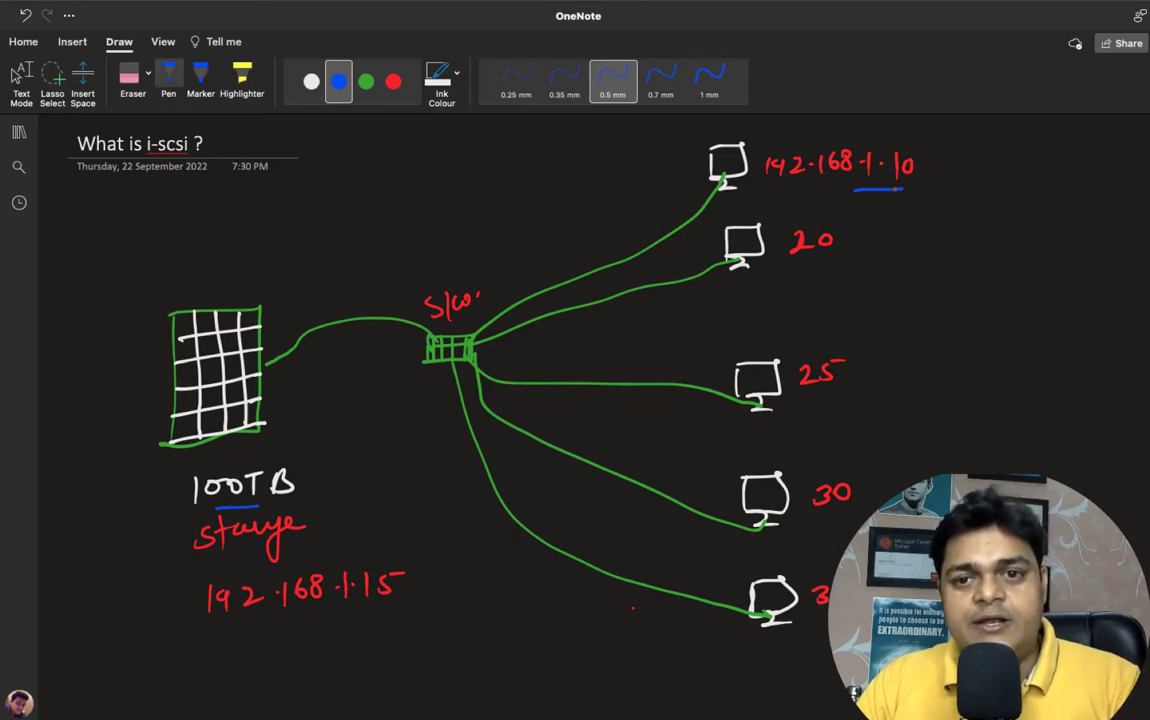
- Draw a blue disk box labelled "2TB" beside the topmost computer, with an arrow pointing into that computer
mouse_move(628, 172)
left_mouse_down()
mouse_move(640, 145)
mouse_move(662, 166)
mouse_move(628, 173)
left_mouse_up()
mouse_move(604, 126)
left_mouse_down()
mouse_move(615, 135)
mouse_move(631, 119)
left_mouse_up()
mouse_move(624, 120)
left_mouse_down()
mouse_move(624, 135)
mouse_move(636, 134)
left_mouse_up()
left_click_drag(636, 118, 728, 158)
key("Escape")
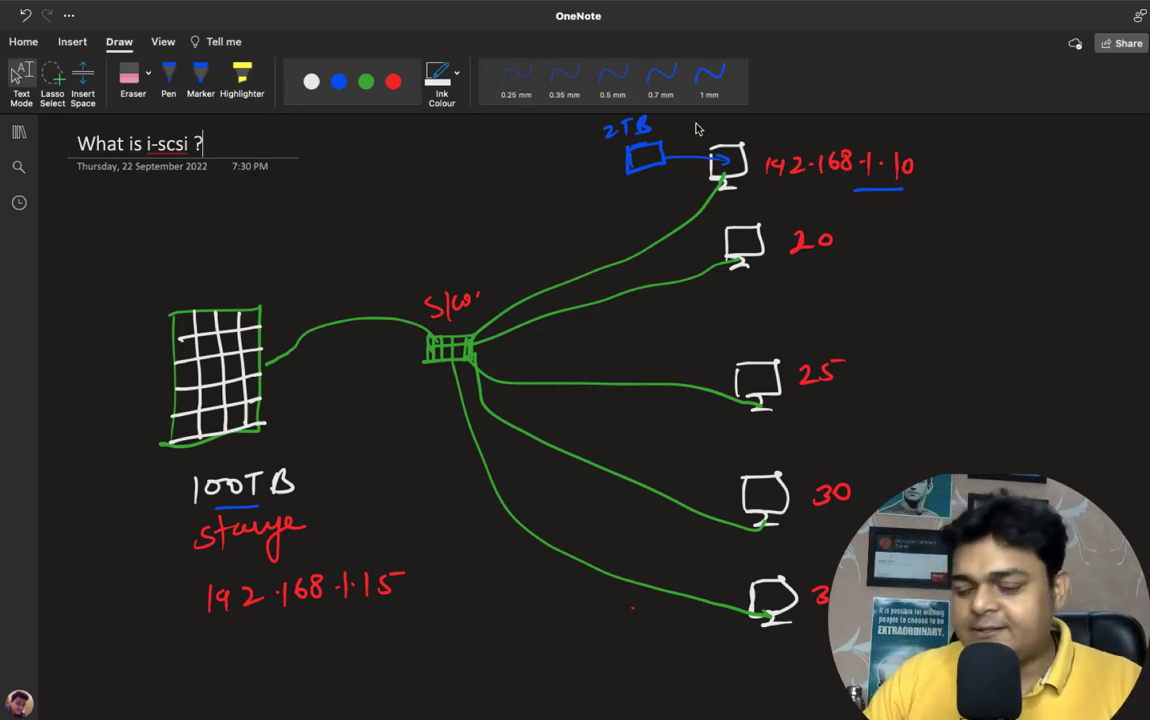
- Mark the 100TB label with a short blue pen line above it
left_click(168, 80)
left_click_drag(214, 464, 241, 463)
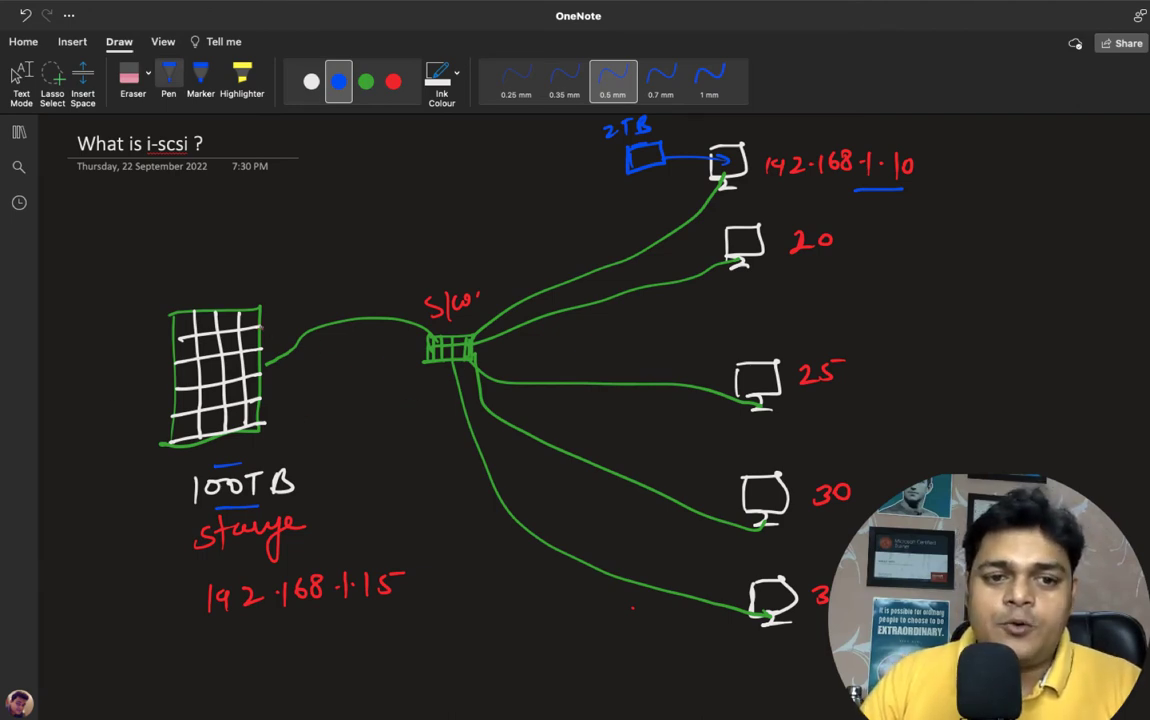
- Draw a small blue box beside the storage, label it "LUN" and "2TB", and mark the end of the topmost computer's IP address
mouse_move(273, 297)
left_mouse_down()
mouse_move(298, 300)
mouse_move(272, 314)
left_mouse_up()
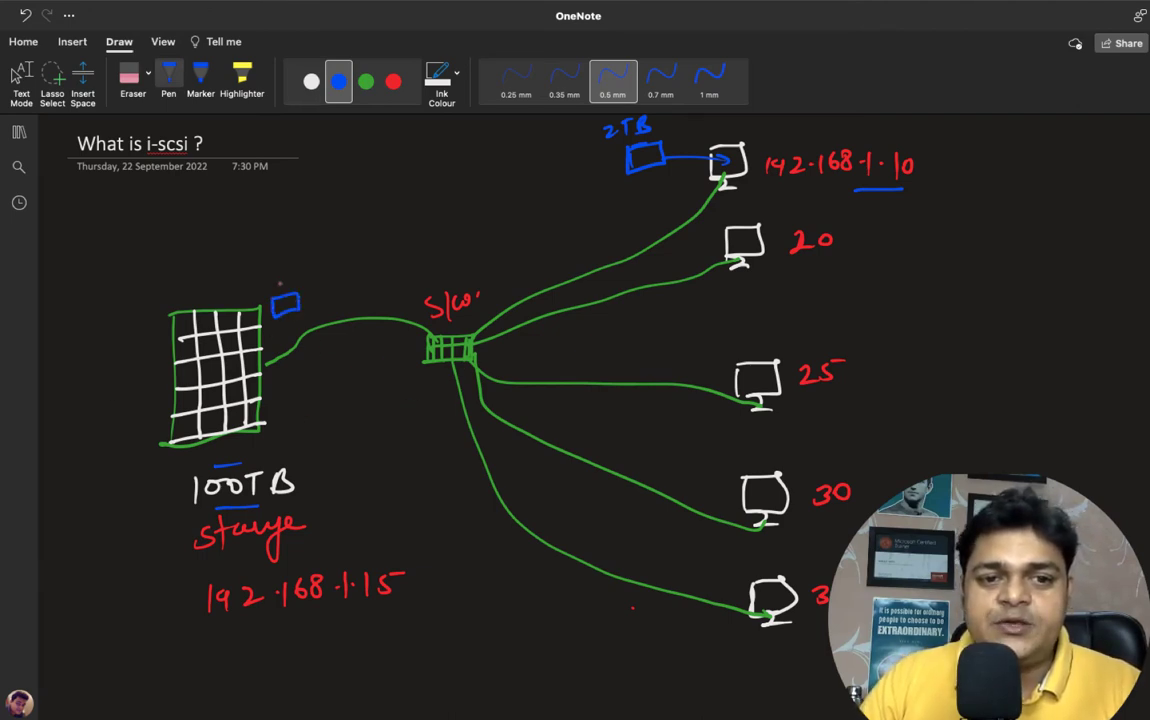
left_click_drag(273, 270, 296, 285)
mouse_move(299, 286)
left_mouse_down()
mouse_move(318, 263)
mouse_move(333, 281)
left_mouse_up()
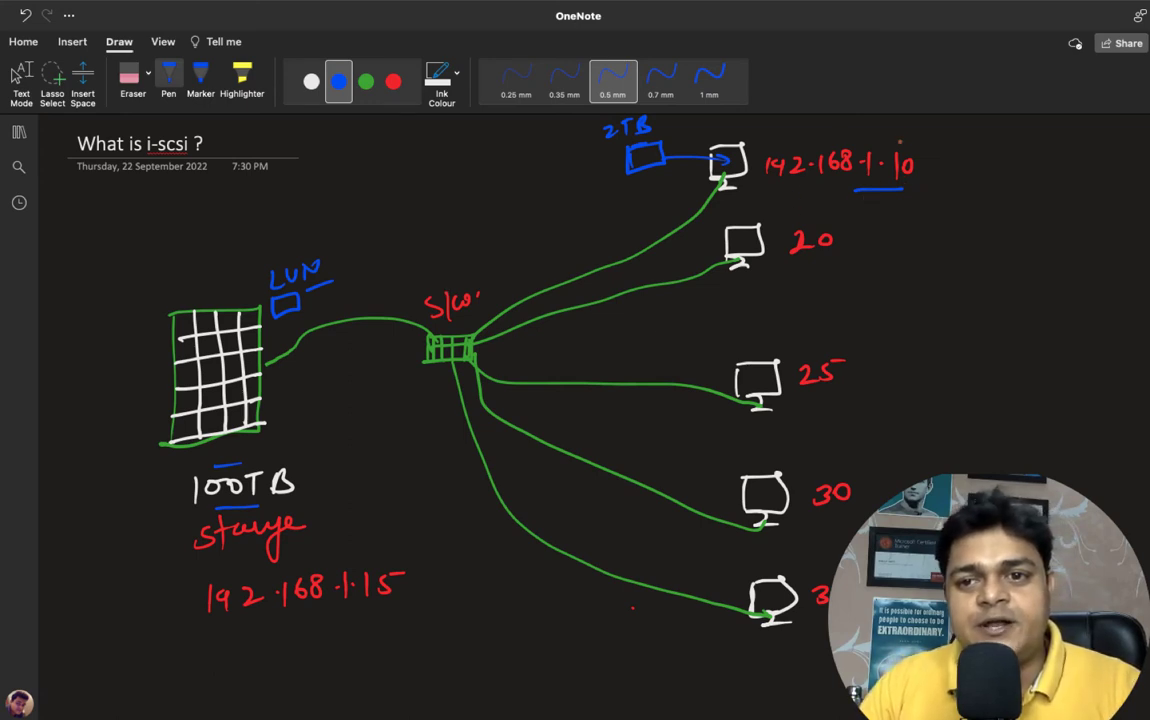
left_click_drag(898, 143, 917, 134)
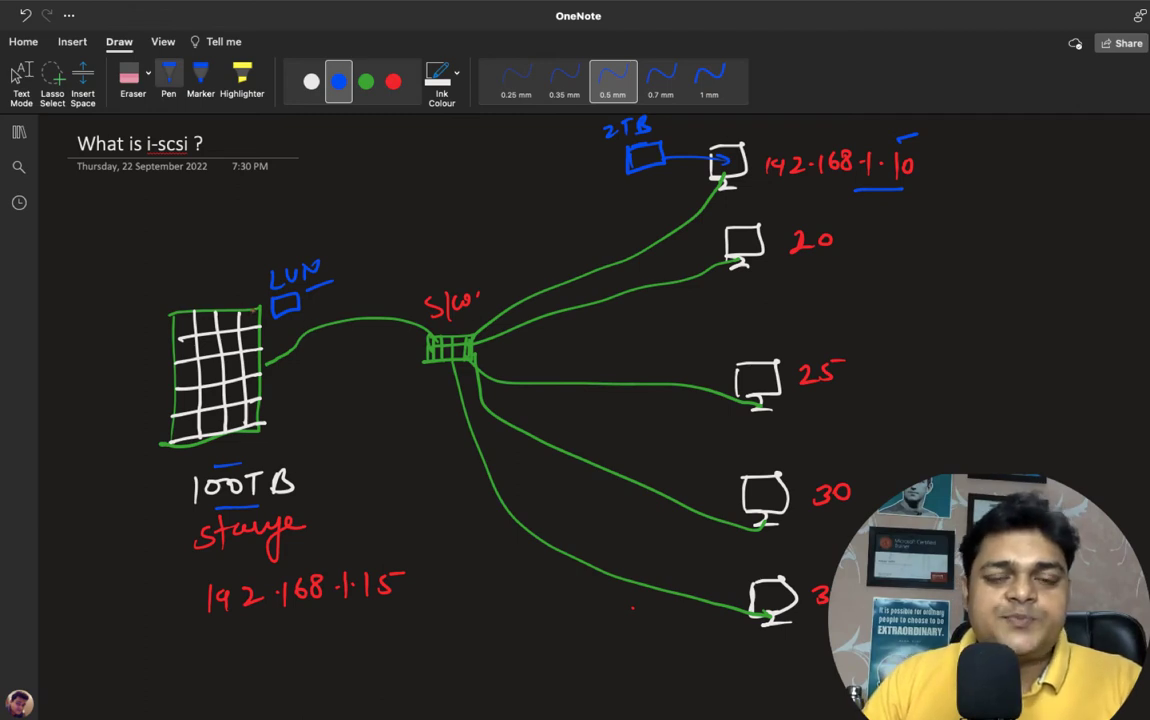
left_click_drag(254, 248, 300, 240)
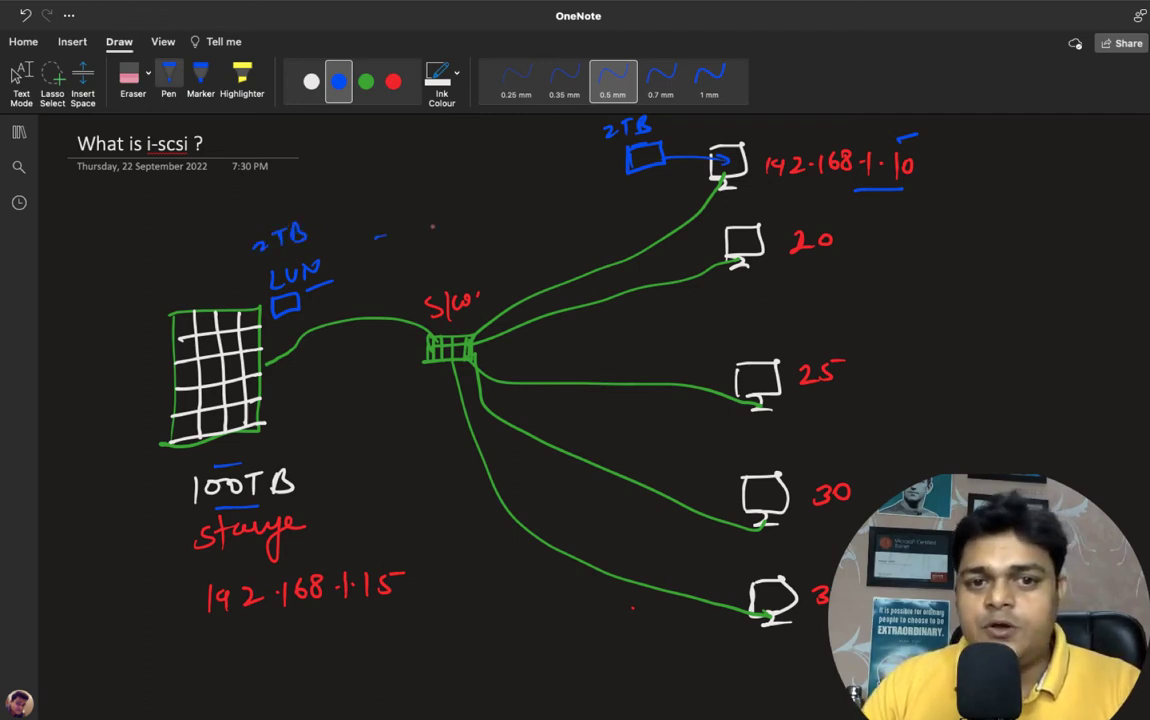
- Draw a blue dashed line from the LUN towards the topmost computer and handwrite a short blue label beneath it
left_click_drag(440, 228, 457, 226)
left_click_drag(488, 222, 548, 211)
left_click_drag(567, 208, 592, 203)
left_click_drag(608, 199, 685, 184)
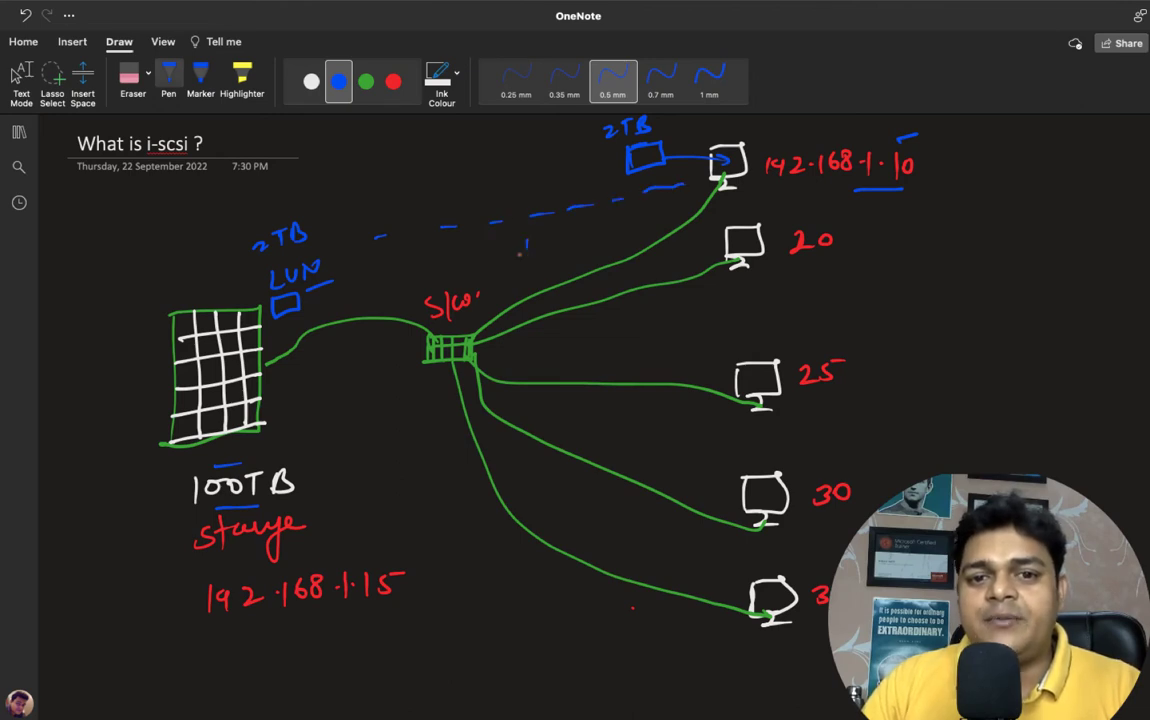
left_click_drag(521, 252, 577, 248)
left_click_drag(600, 235, 607, 248)
left_click_drag(596, 236, 609, 234)
- Switch to the Windows 10 desktop, run diskmgmt.msc, and examine the local disks in a maximized Disk Management window before minimizing it
key("Escape")
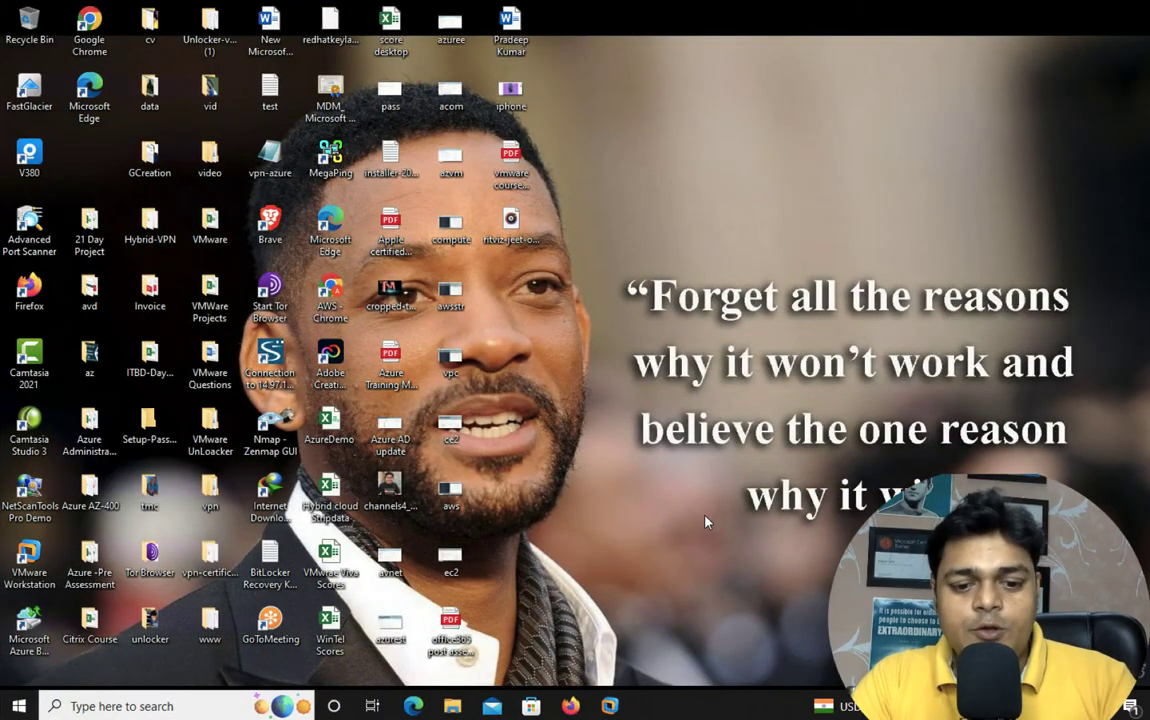
key("super+r")
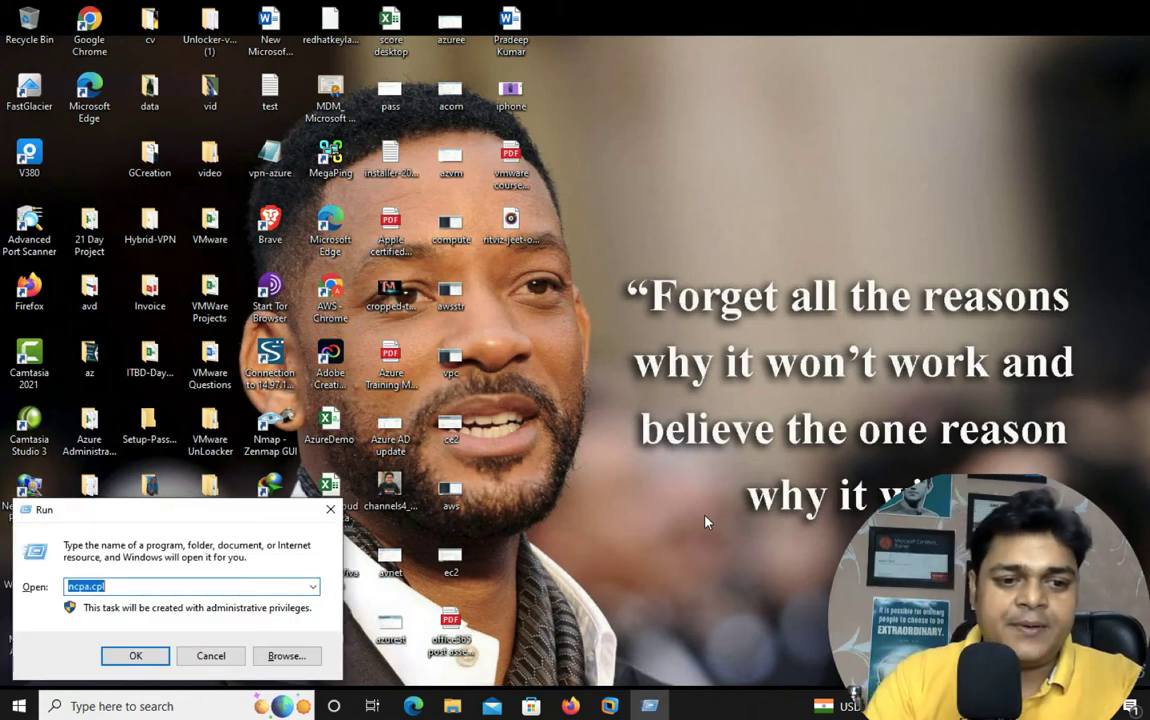
type("diskmgmt.msc")
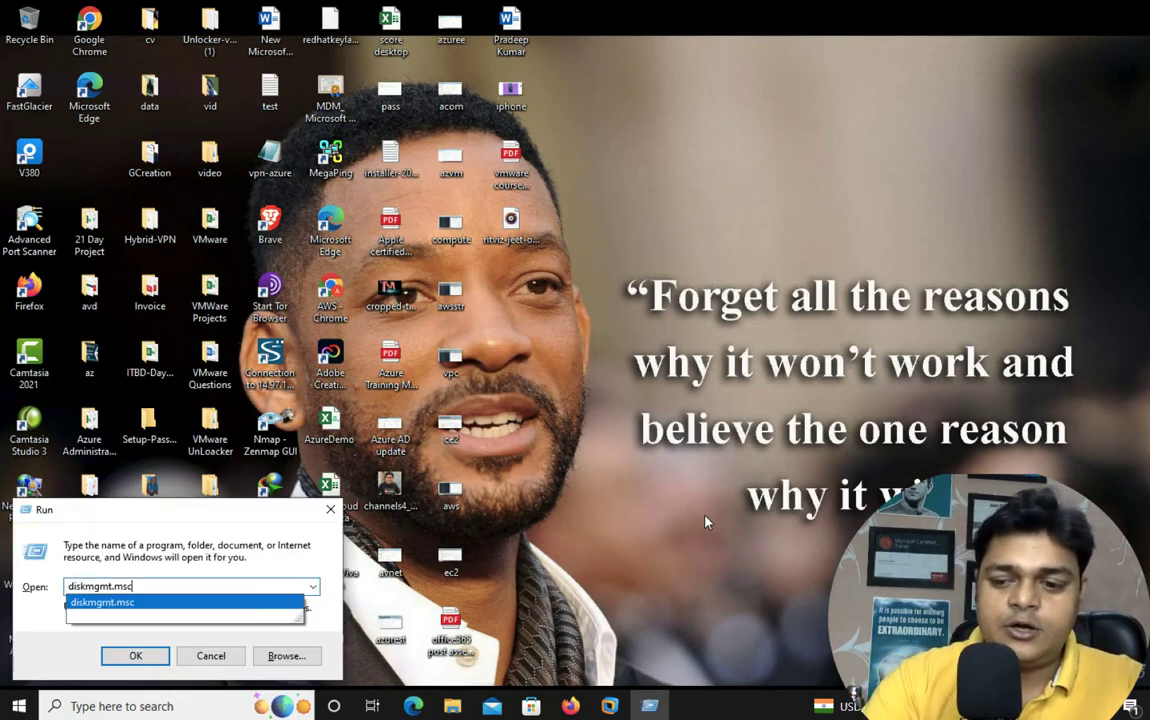
key("Return")
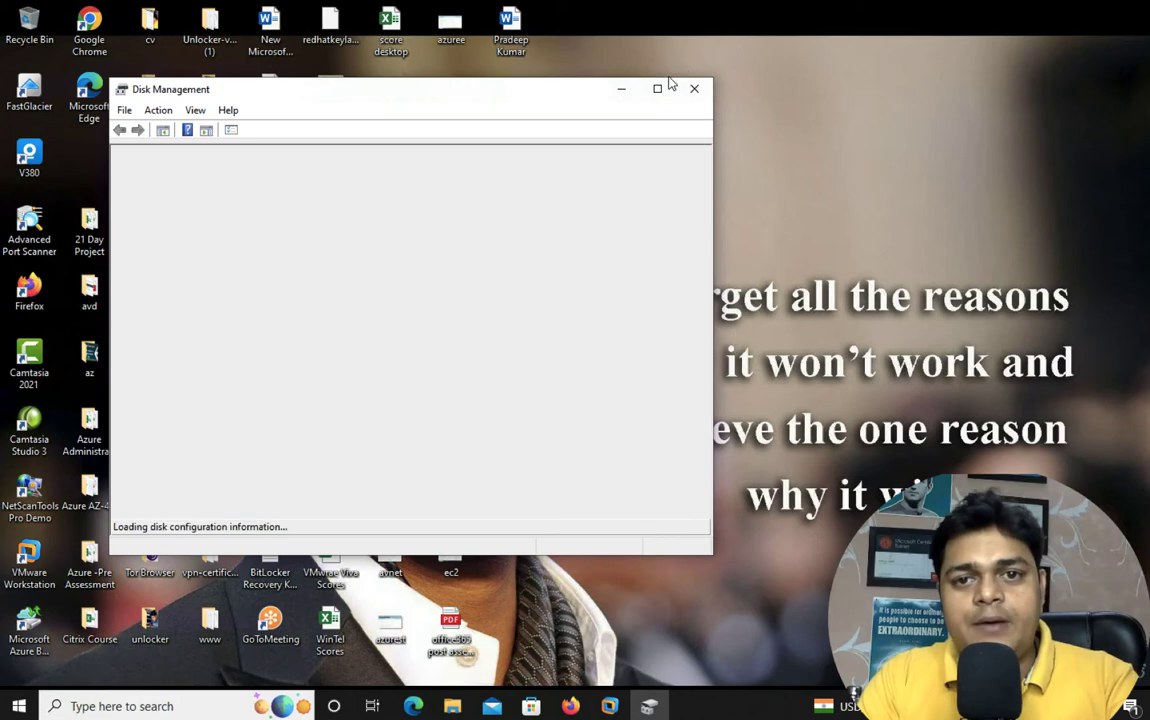
left_click(665, 89)
left_click(665, 89)
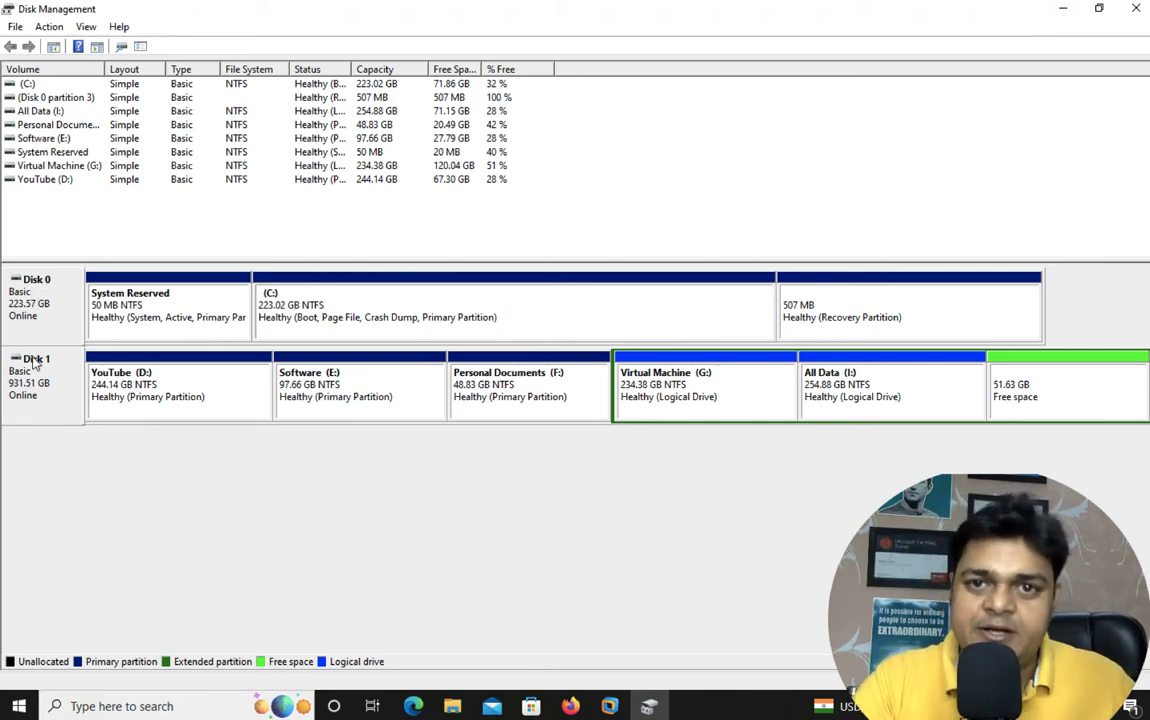
left_click(1063, 9)
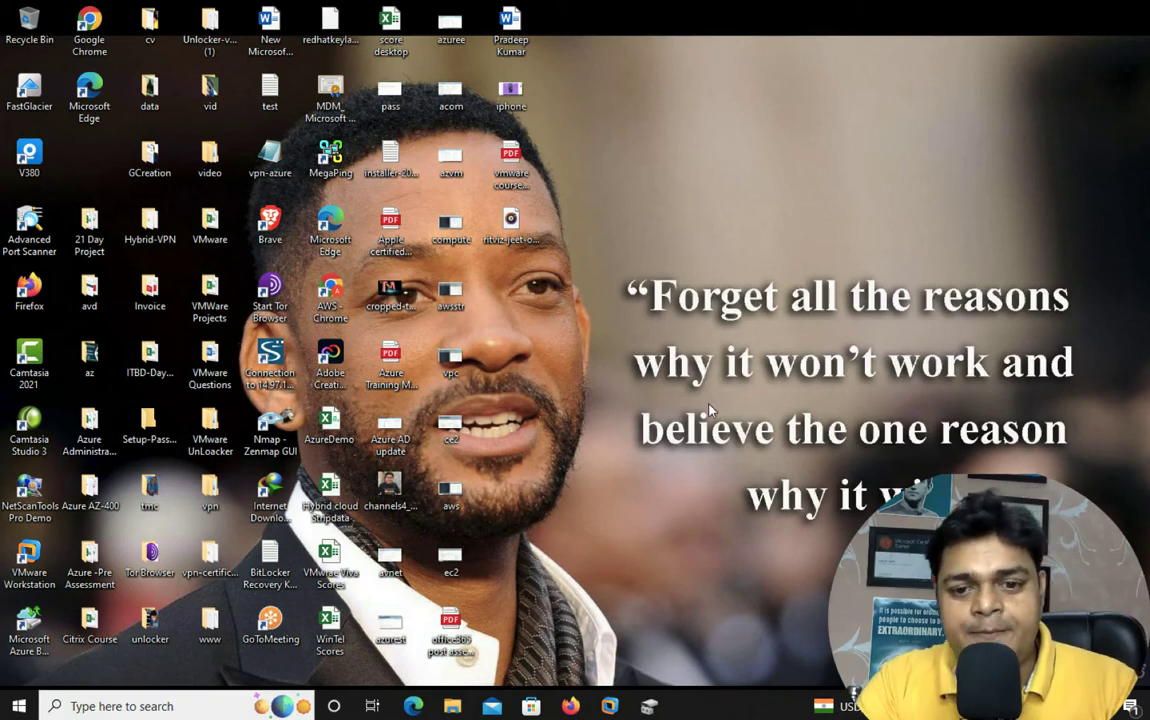
- Switch to the Windows Server virtual machine, dismiss the Shutdown Event Tracker, and maximize Server Manager
mouse_move(649, 706)
left_click(690, 596)
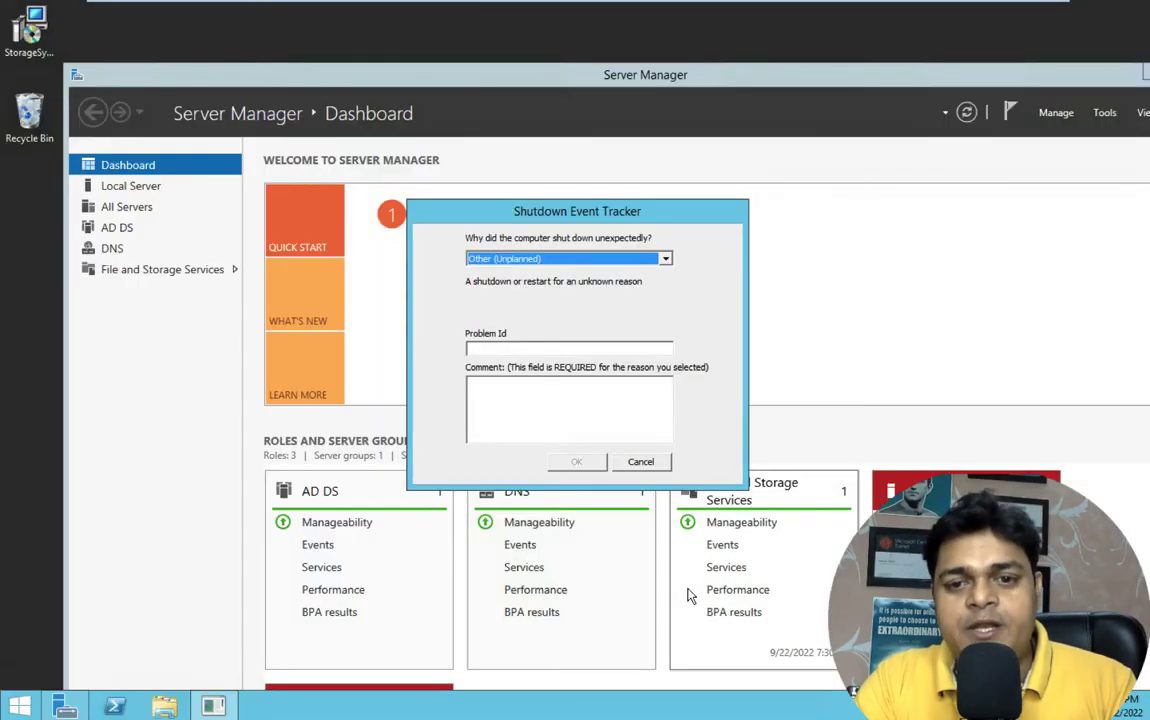
left_click(650, 464)
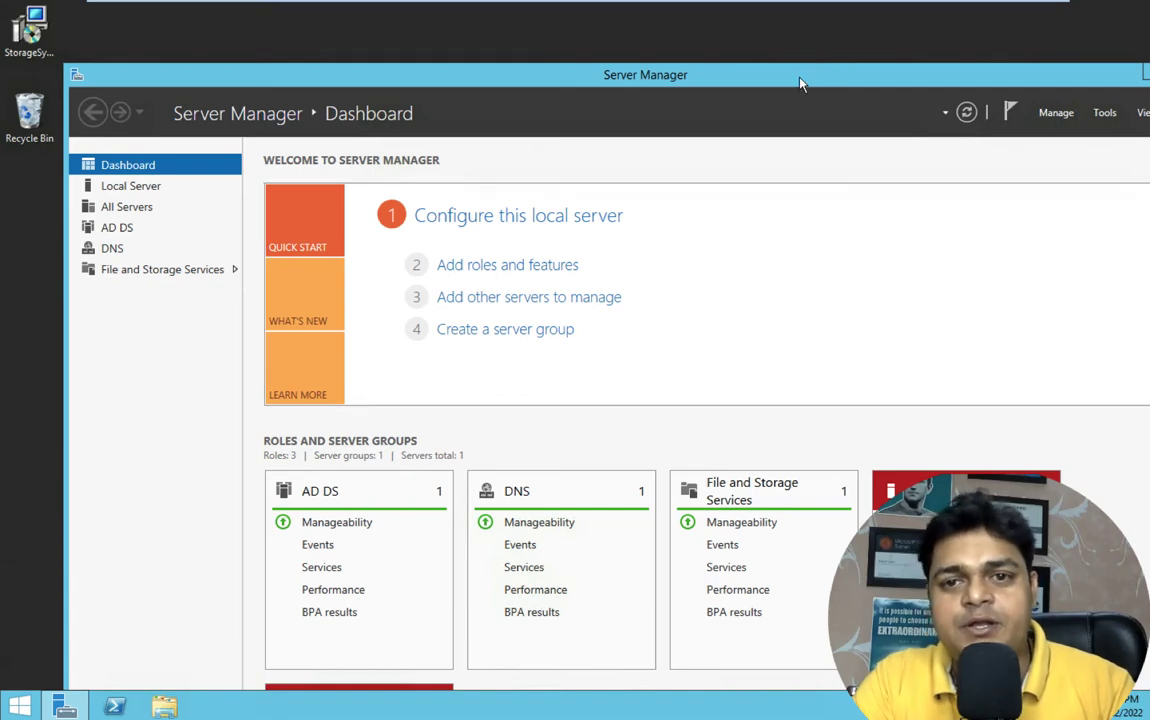
left_click_drag(801, 80, 694, 37)
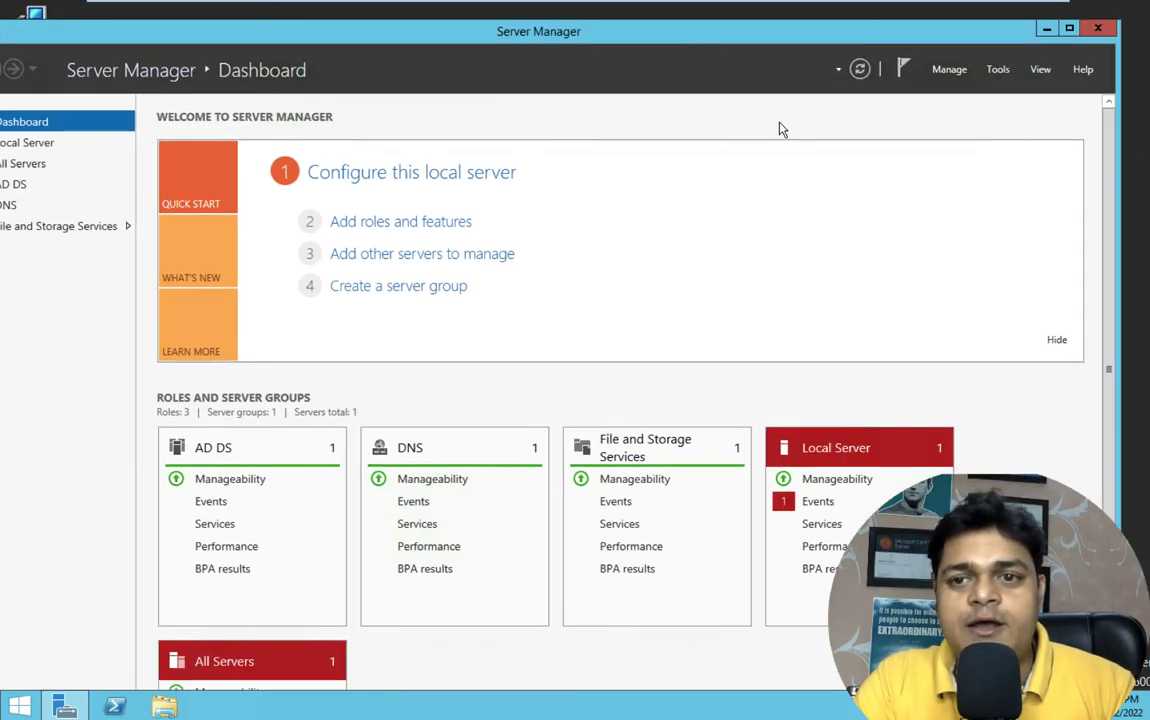
left_click_drag(770, 38, 812, 40)
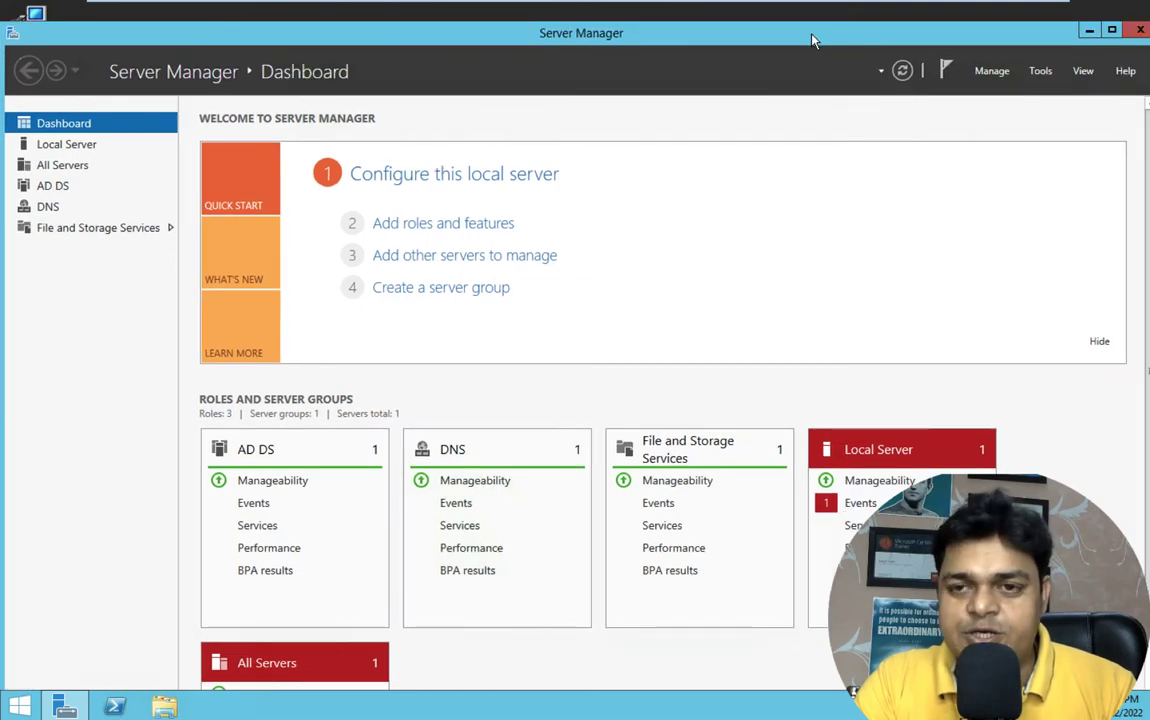
double_click(1000, 30)
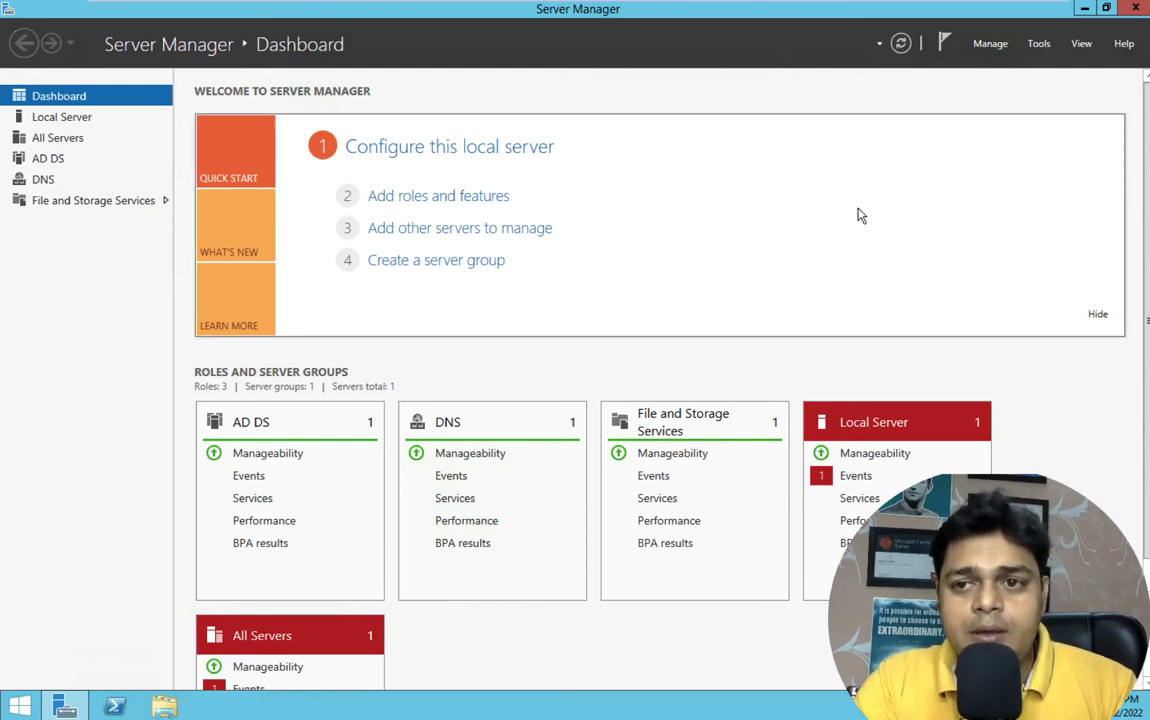
- Start adding roles and features with a role-based or feature-based installation on the Windows Server 2012 R2 server in the pool
left_click(432, 197)
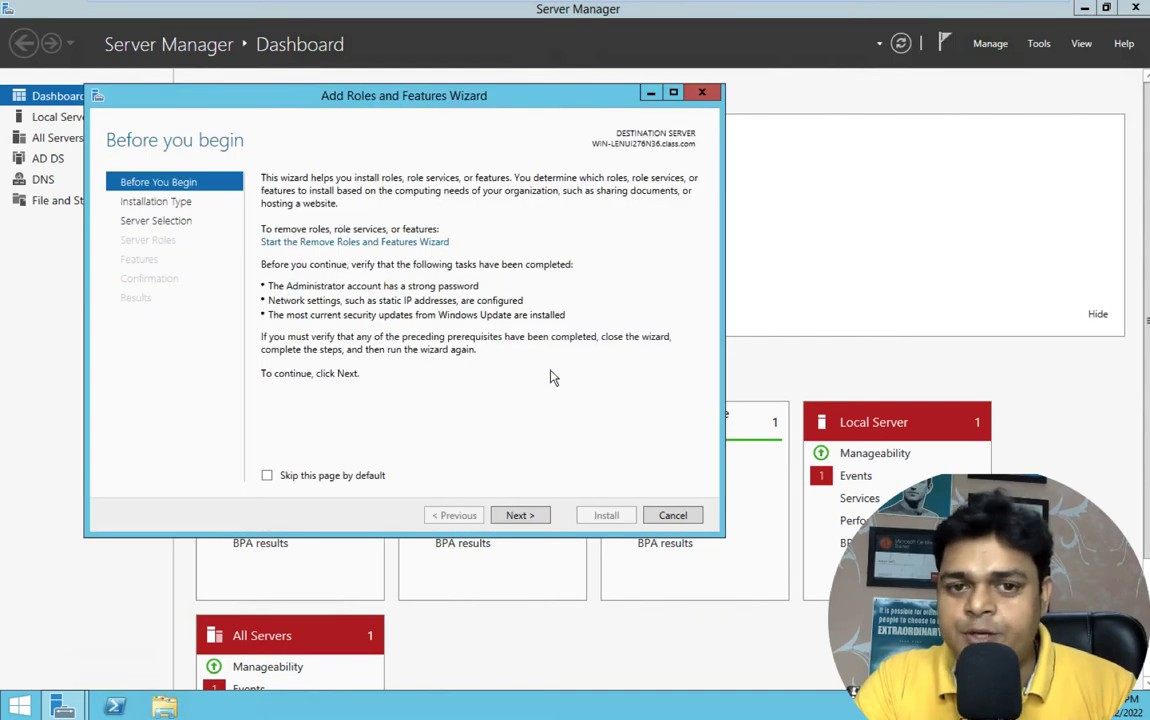
left_click(520, 516)
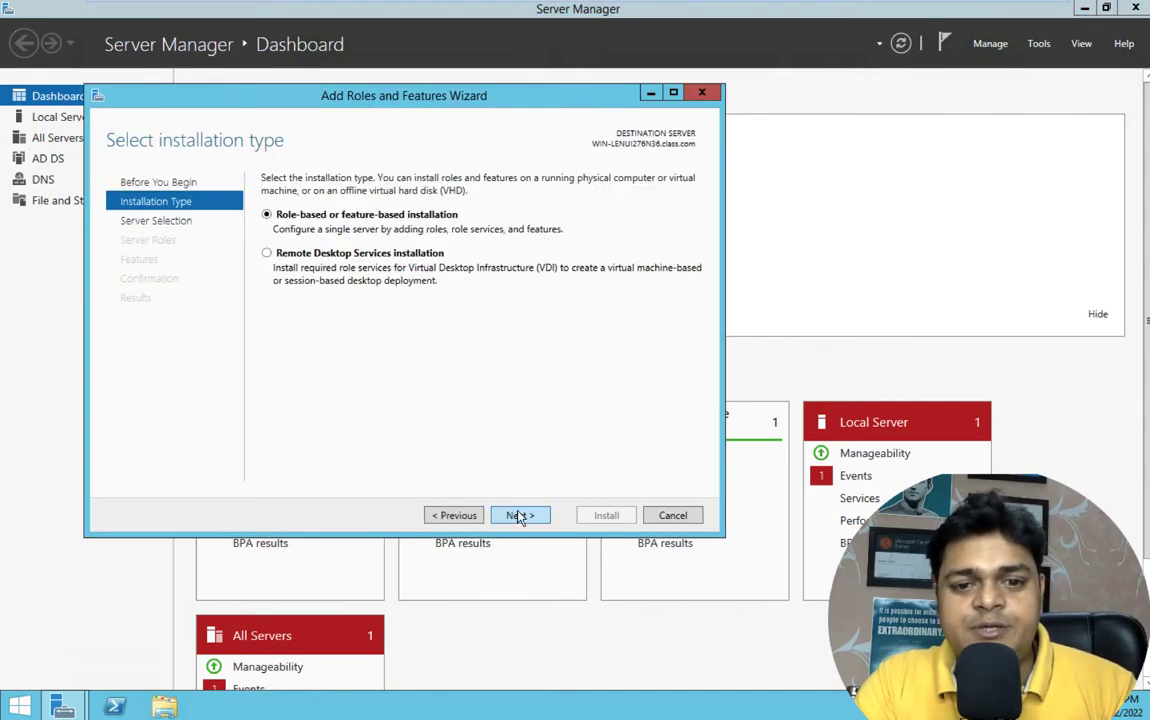
left_click(520, 516)
left_click(520, 517)
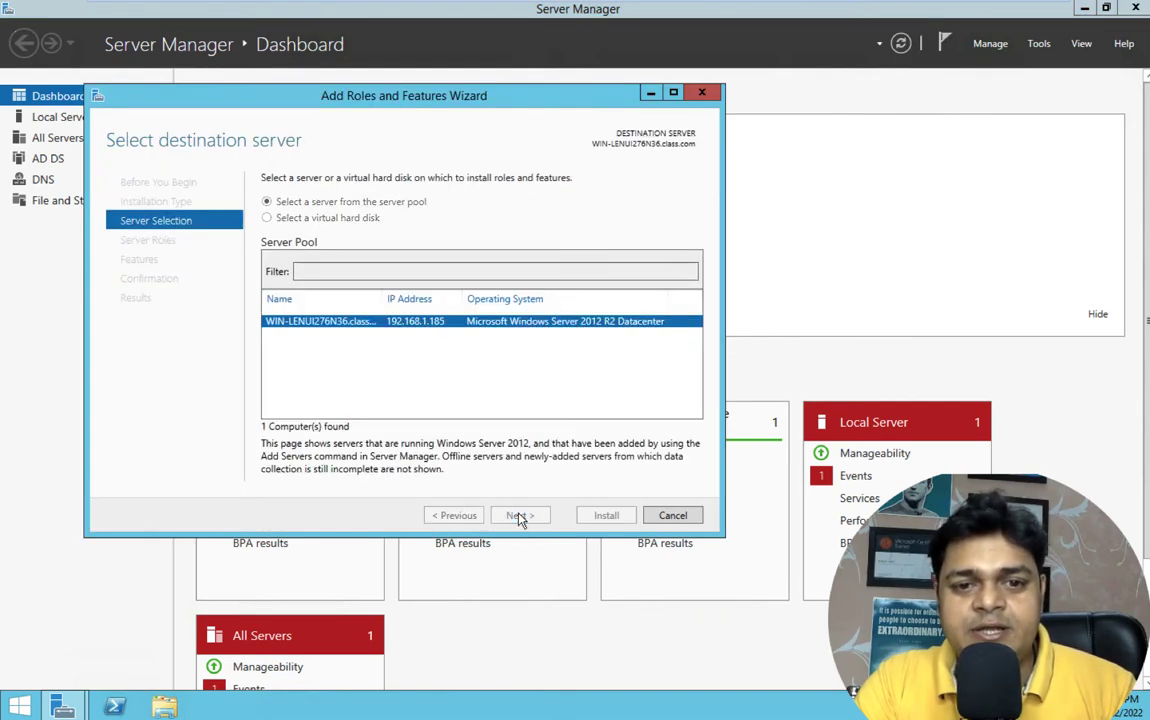
- Select the iSCSI Target Server role under File and iSCSI Services and install it without adding extra features
left_click_drag(514, 321, 517, 444)
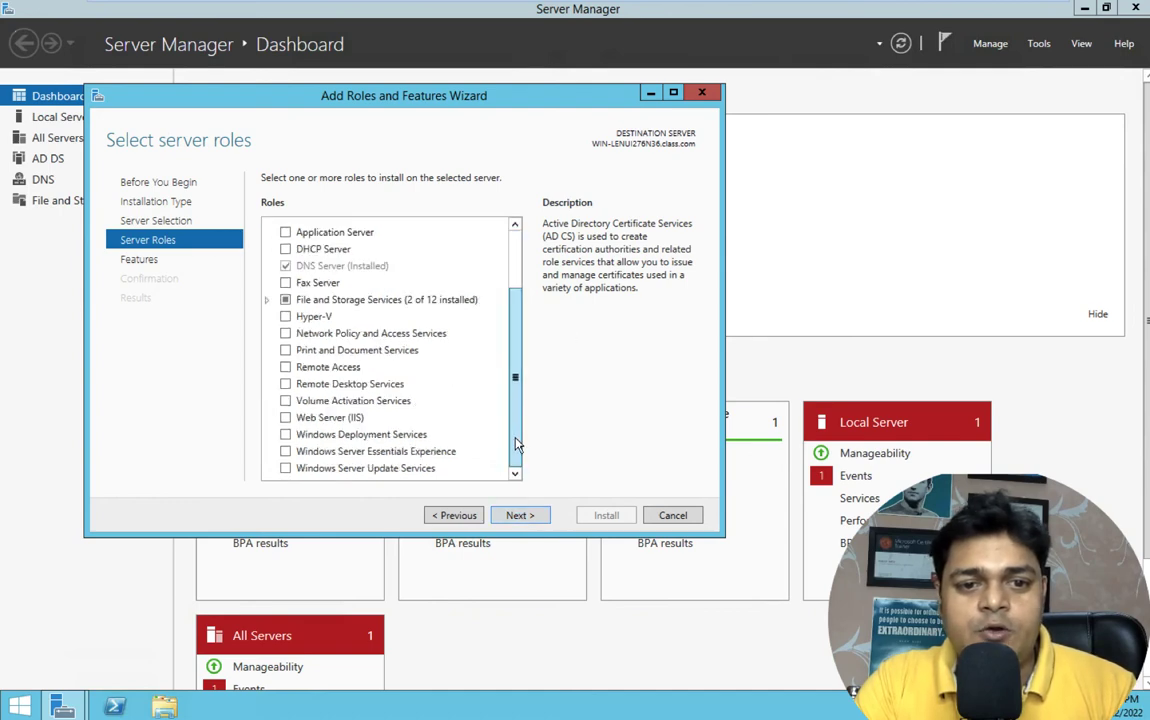
left_click(266, 301)
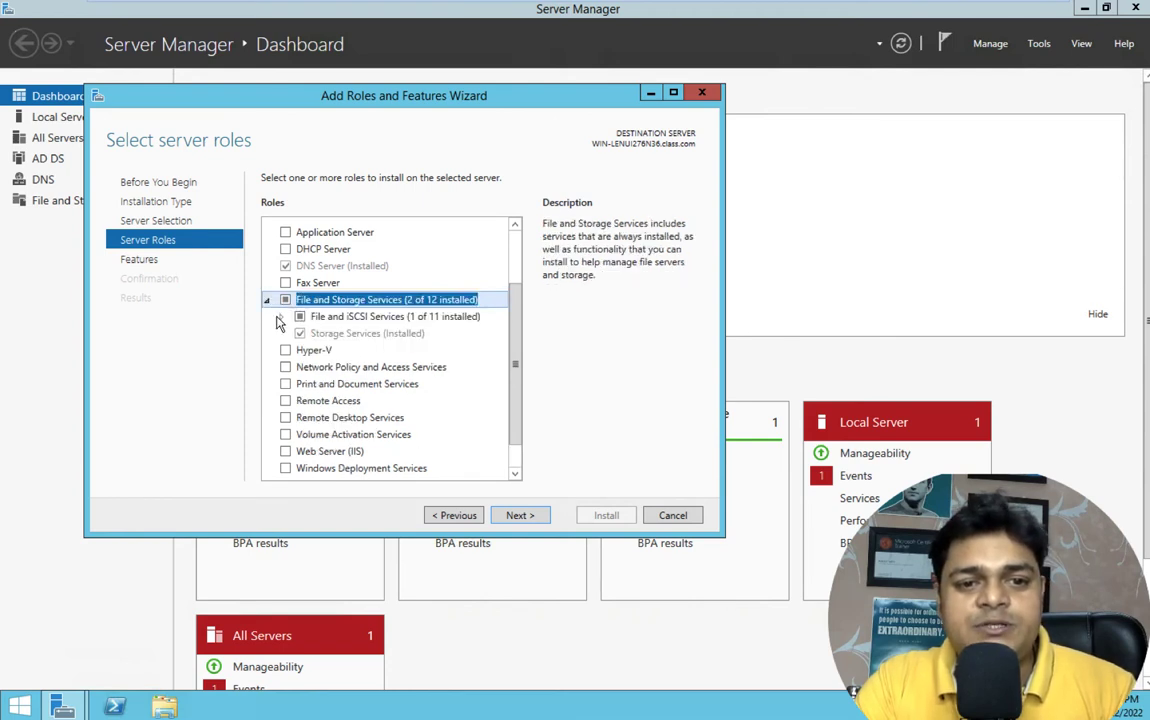
left_click(281, 317)
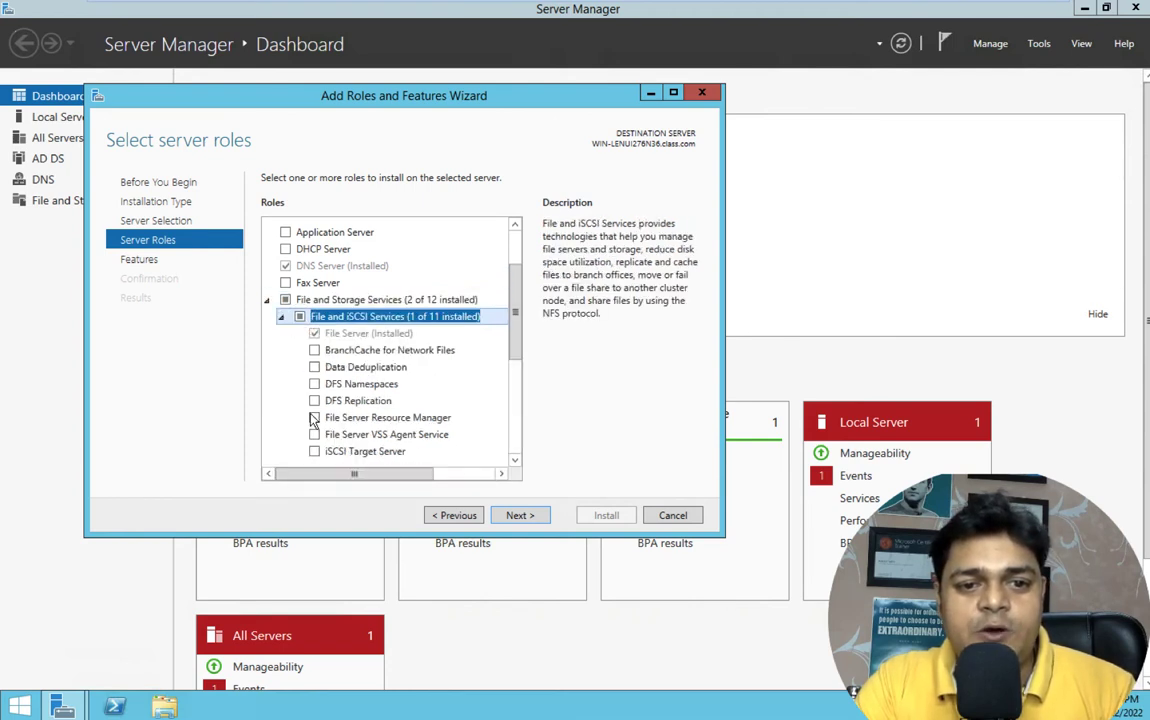
scroll(314, 422, "down", 1)
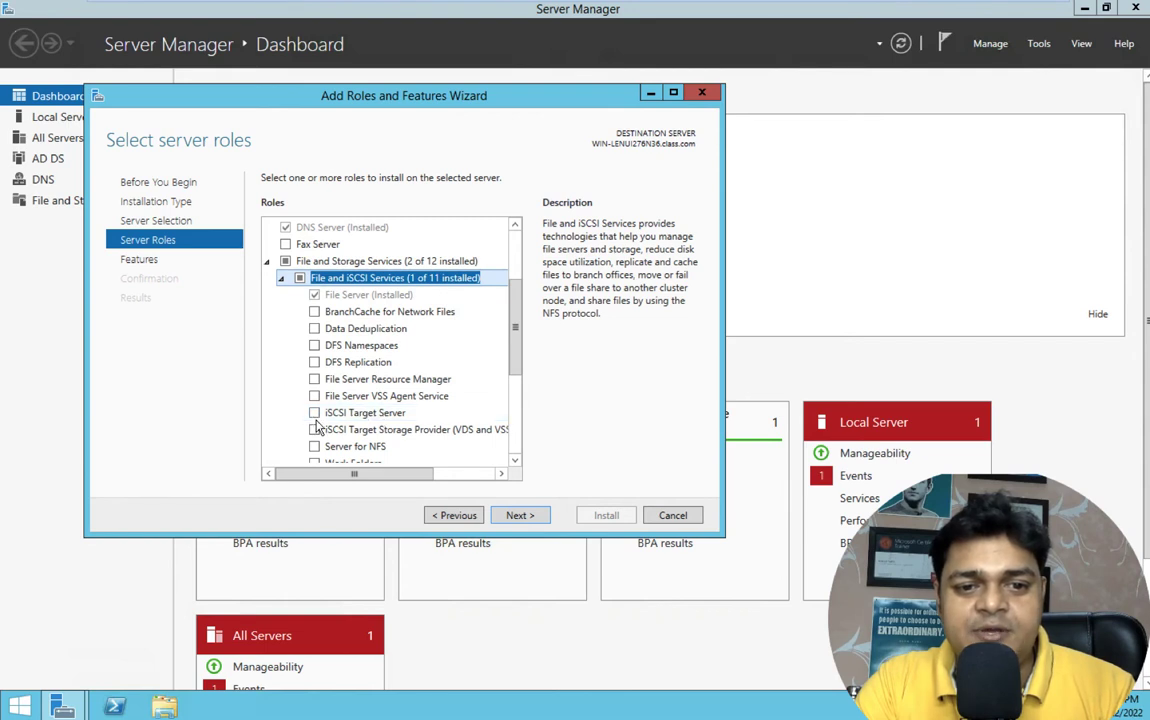
left_click(315, 413)
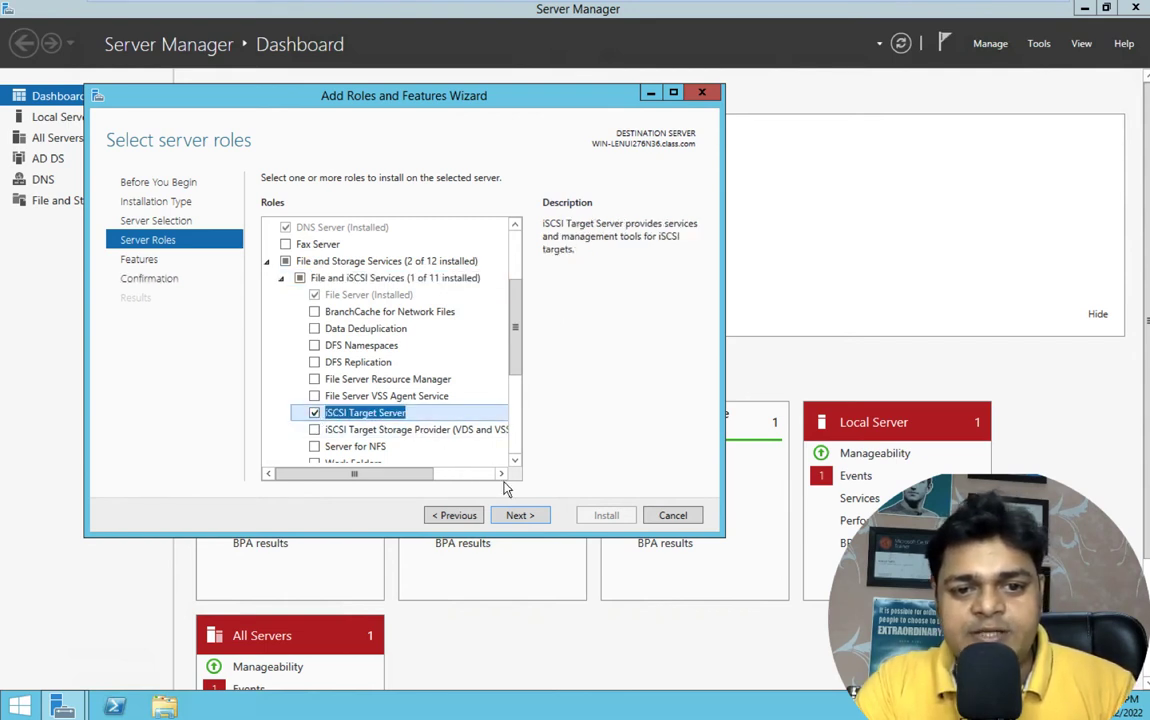
left_click(516, 515)
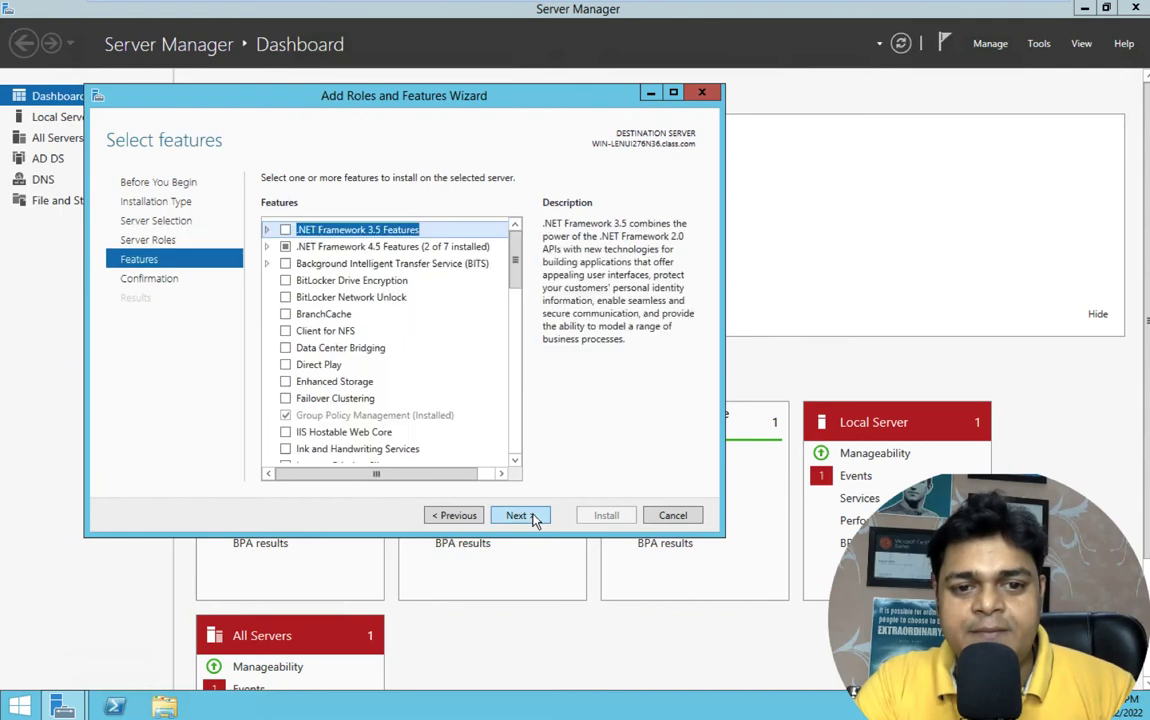
left_click(535, 519)
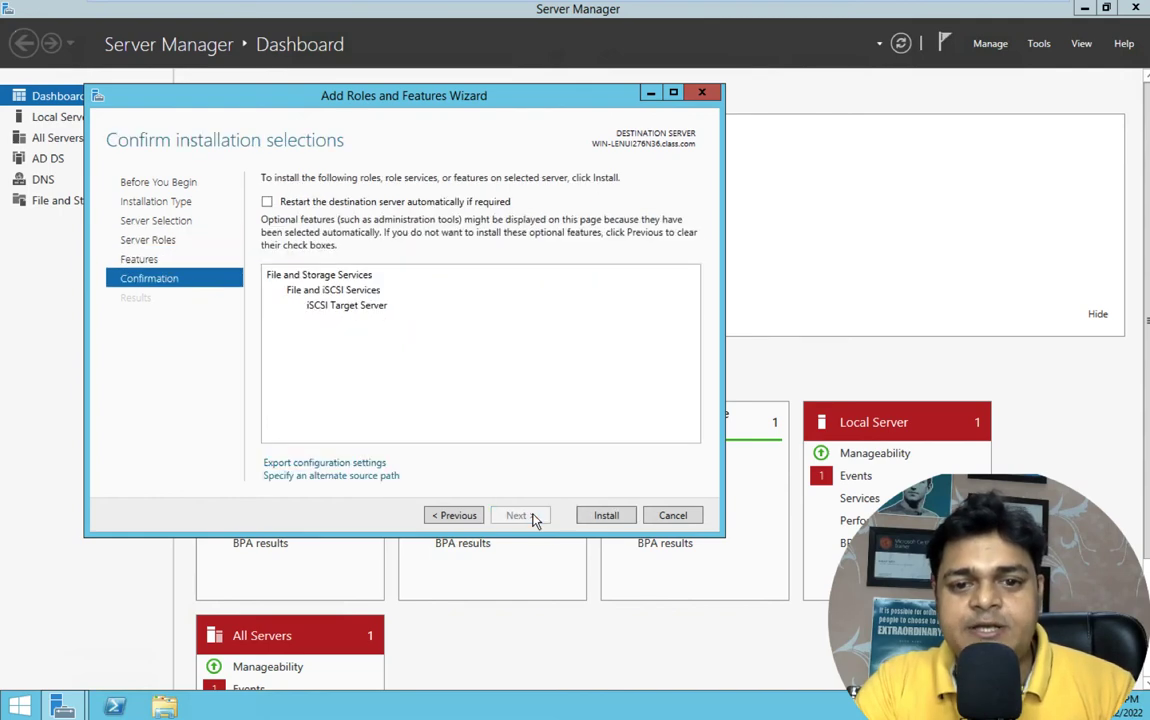
left_click(608, 516)
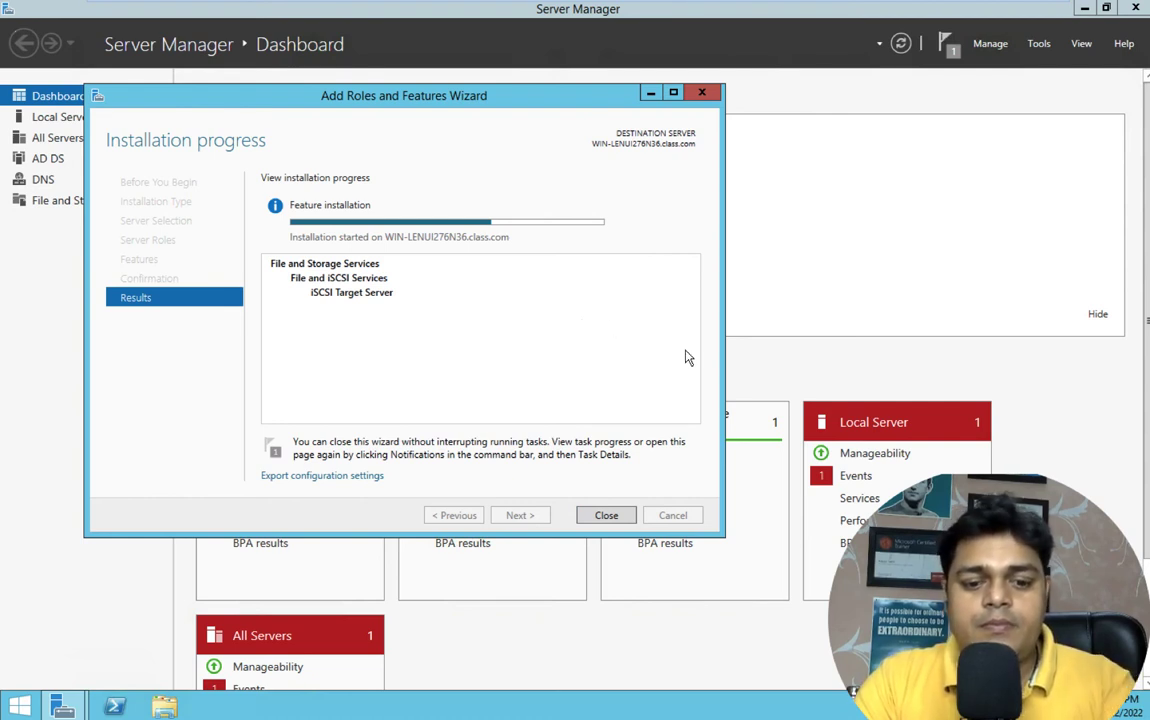
- Check the server's IP address by running ipconfig in a command prompt, and close the prompt
key("super+r")
type("cmd")
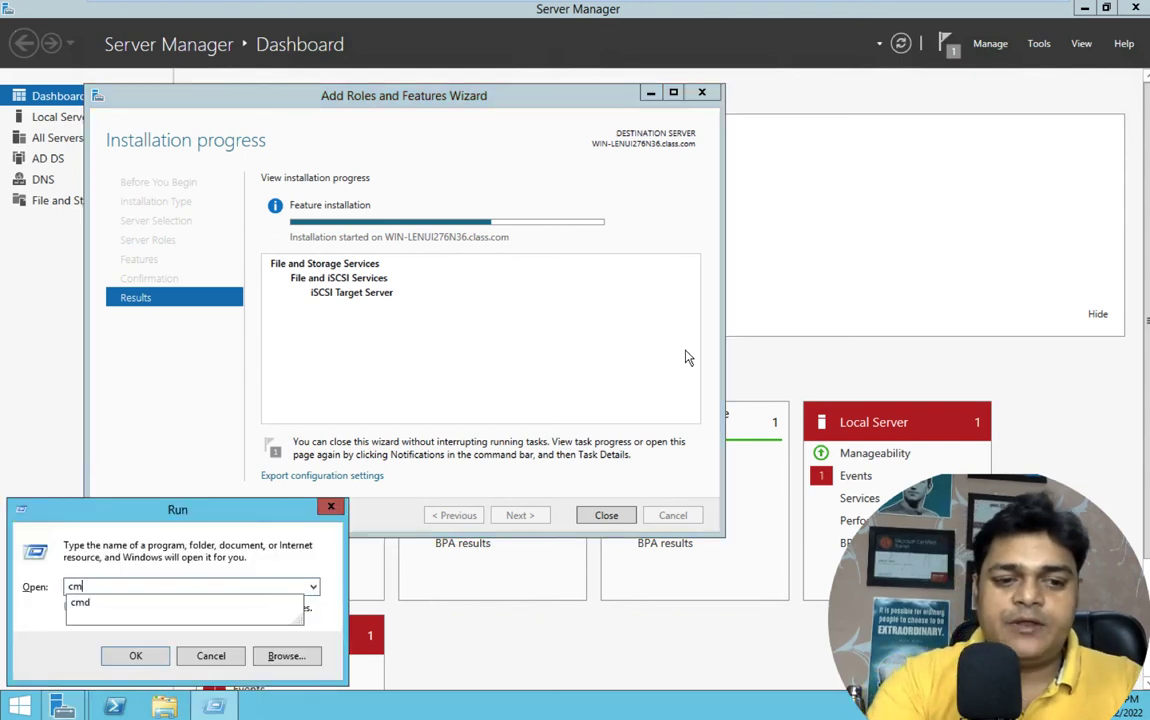
key("Return")
type("ipconfig")
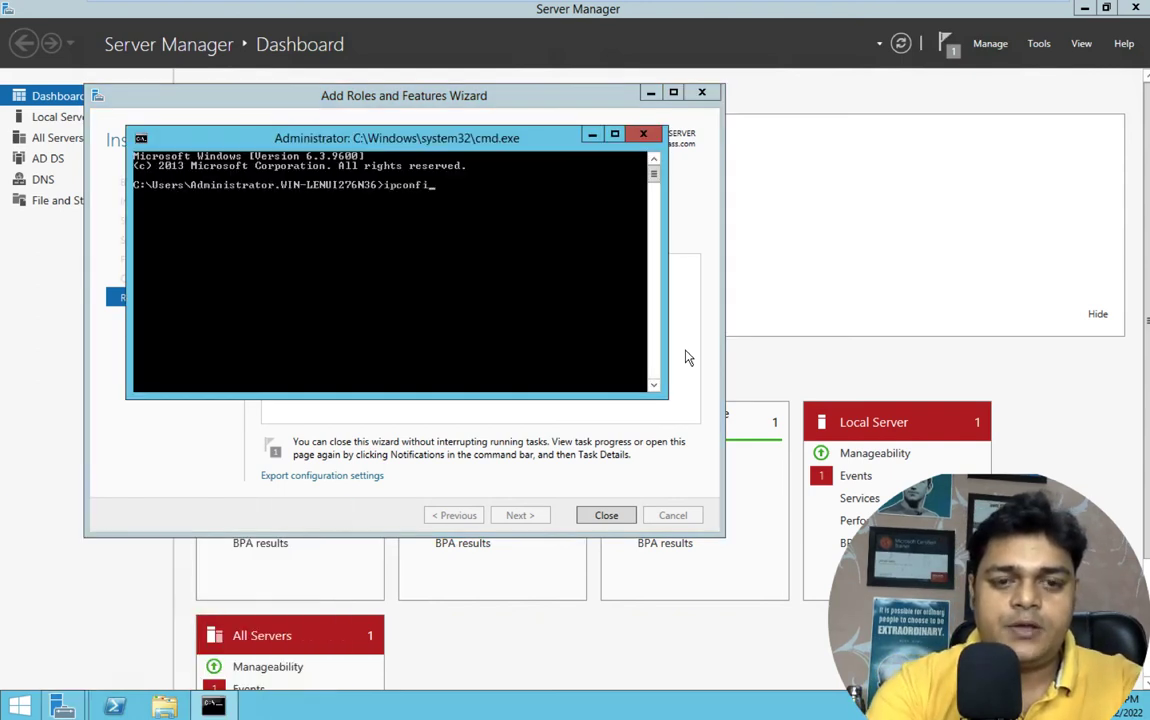
key("Return")
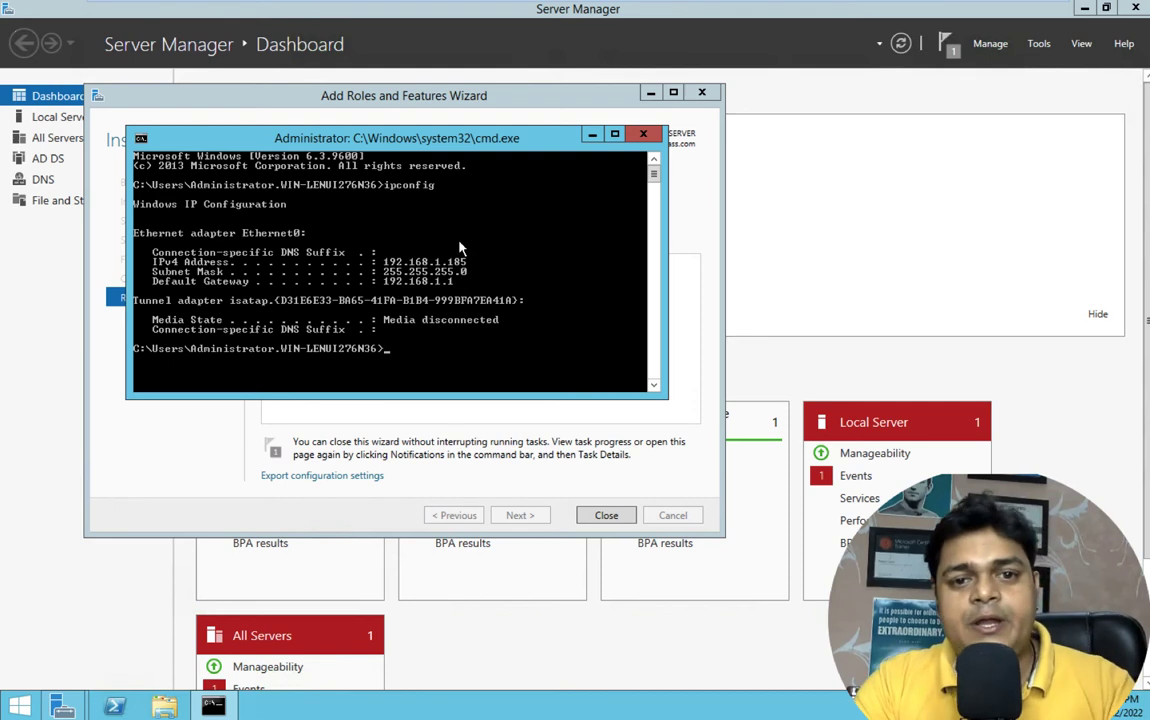
left_click(643, 134)
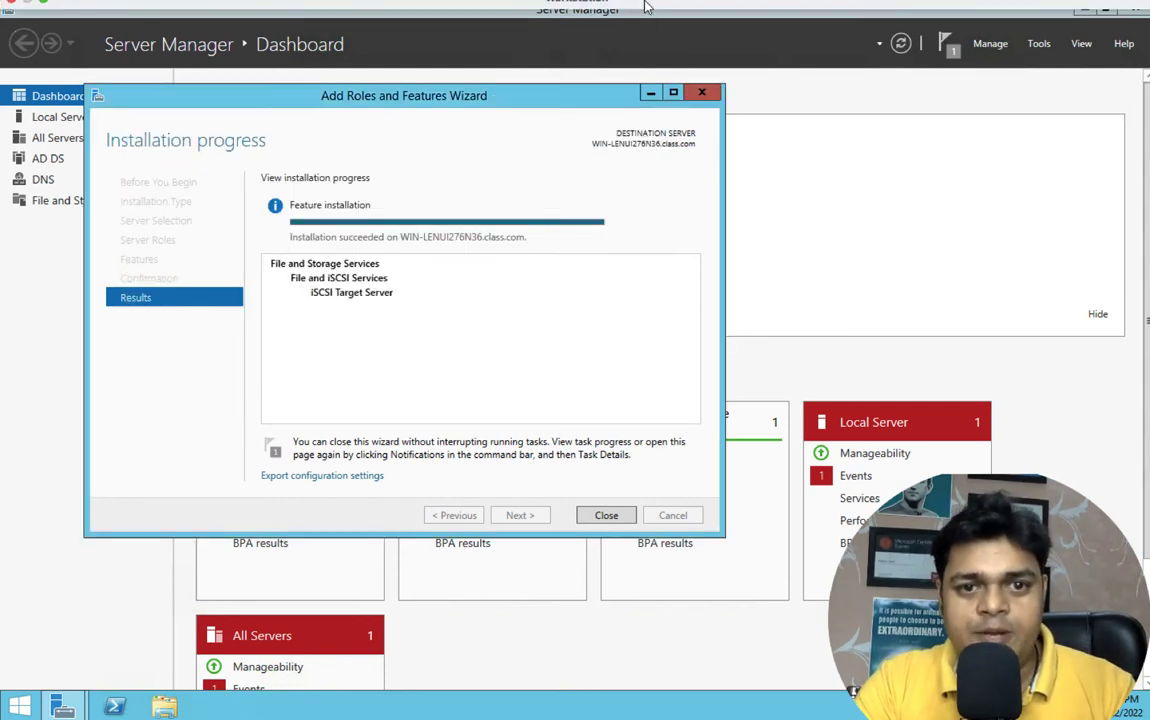
- Switch to the Windows 10 host, check its IP addresses with ipconfig in a command prompt, and close the prompt
left_click(1007, 13)
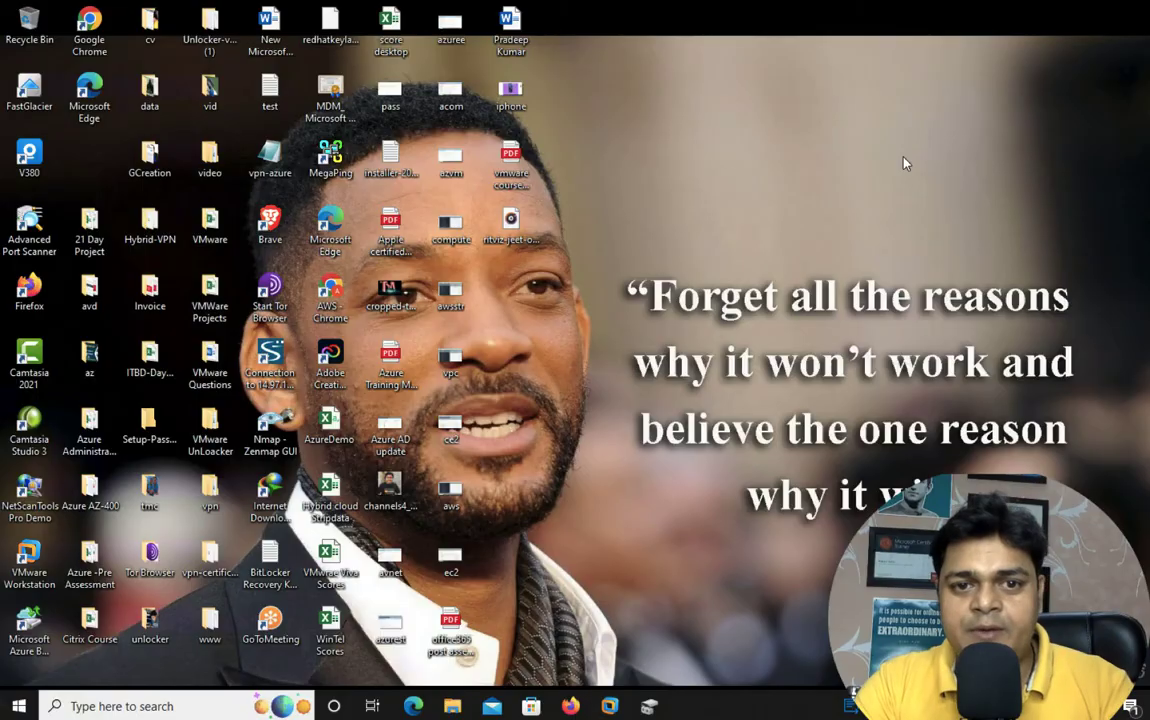
key("super+r")
type("cmd")
key("Return")
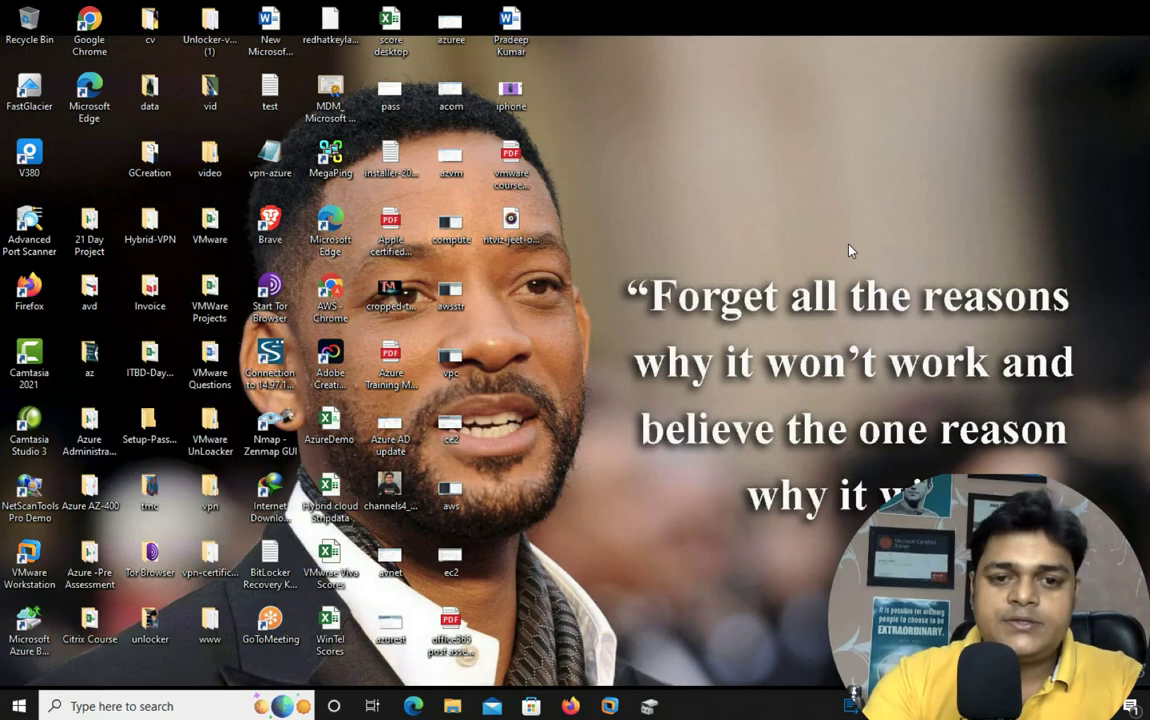
type("ipcondfi")
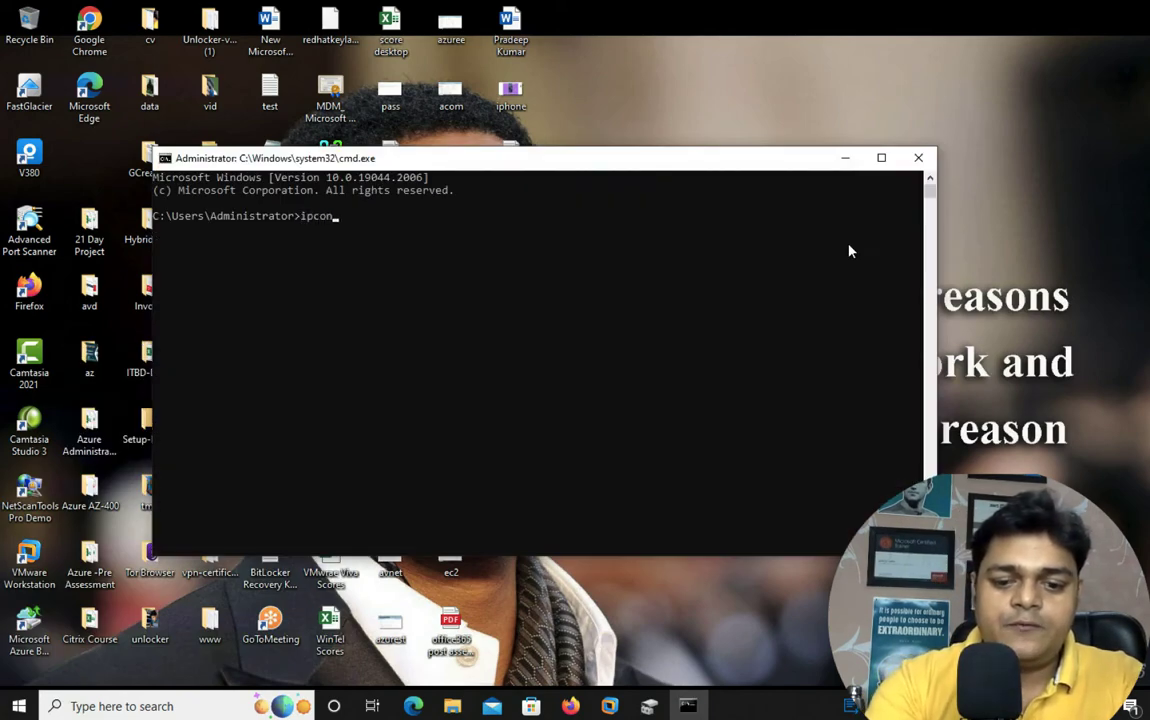
key("BackSpace")
key("BackSpace")
key("BackSpace")
key("BackSpace")
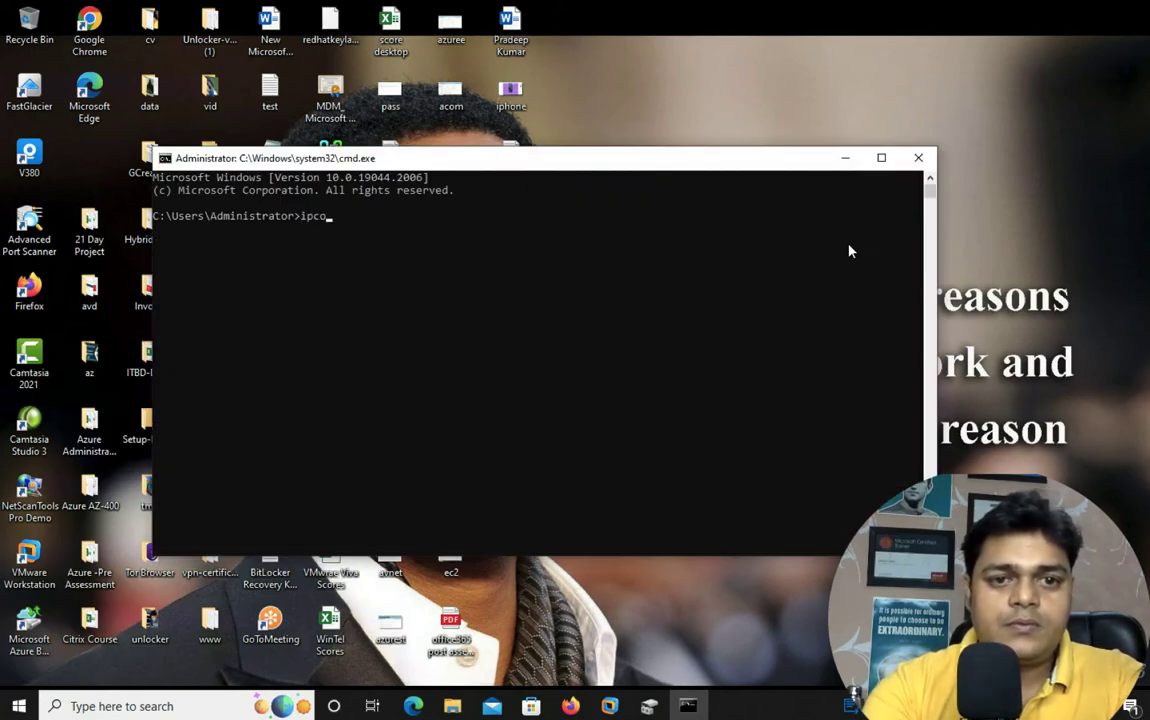
type("nfig")
key("Return")
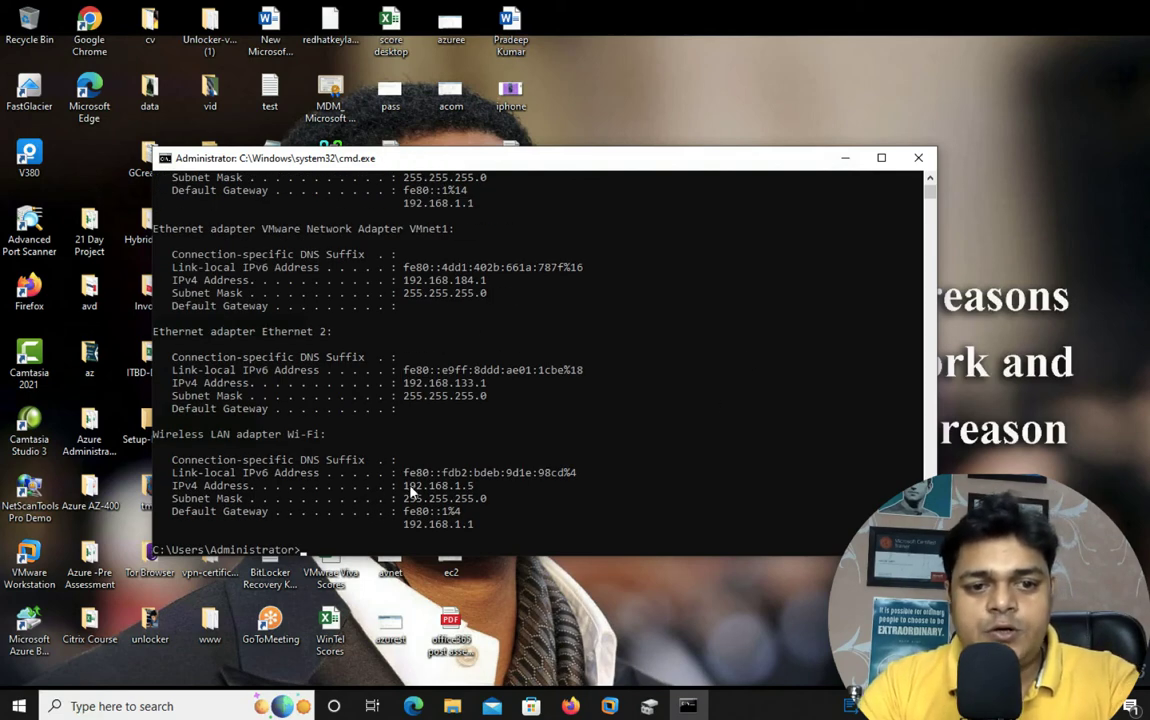
scroll(448, 488, "up", 3)
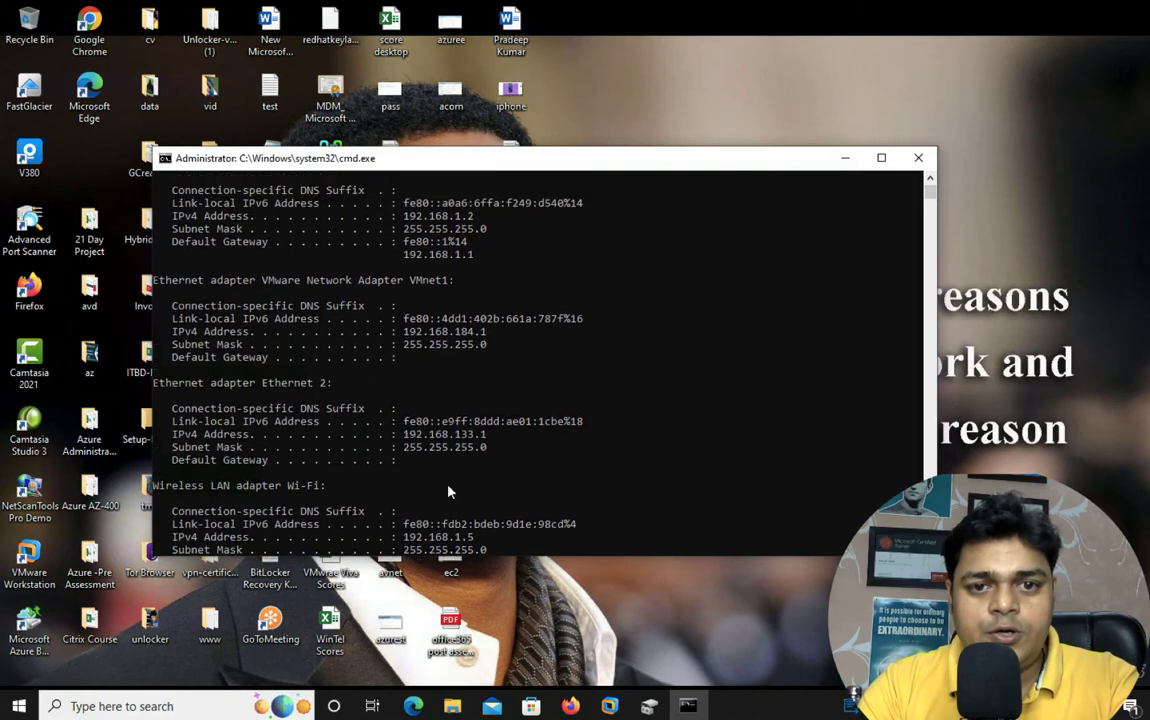
left_click(918, 158)
- Test connectivity to the Windows Server by pinging 192.168.1.185 from a new command prompt, and close the prompt
key("super+r")
key("BackSpace")
type("cmd")
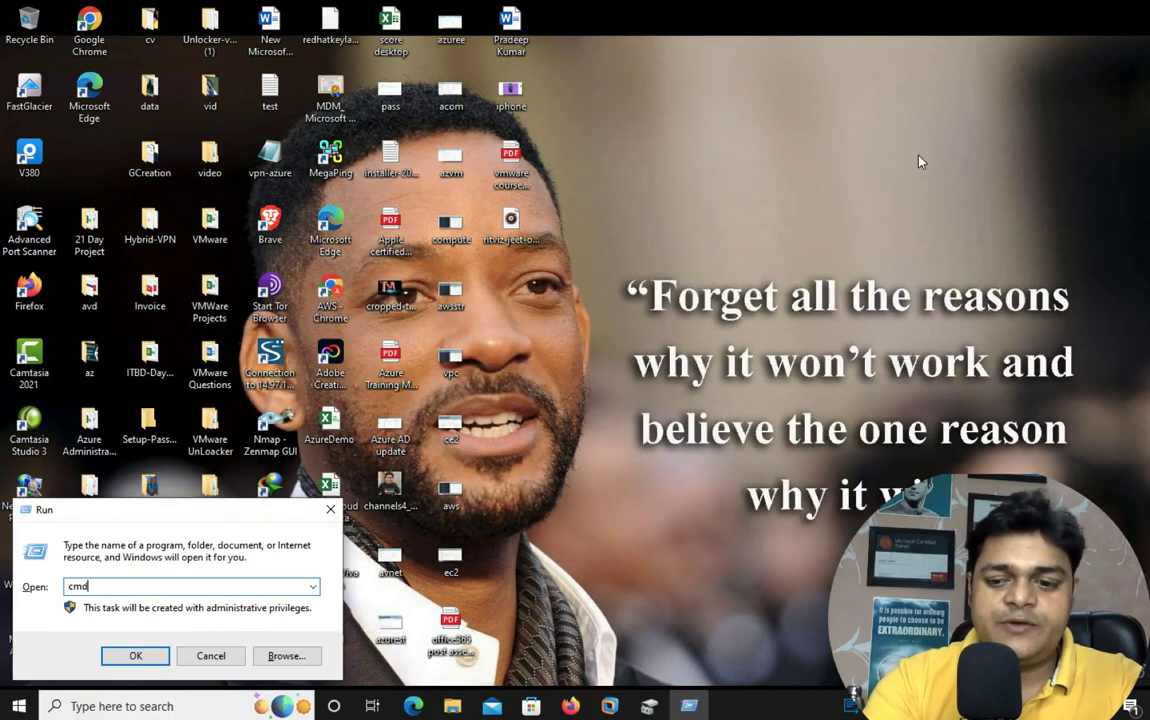
key("Return")
type("ping 1")
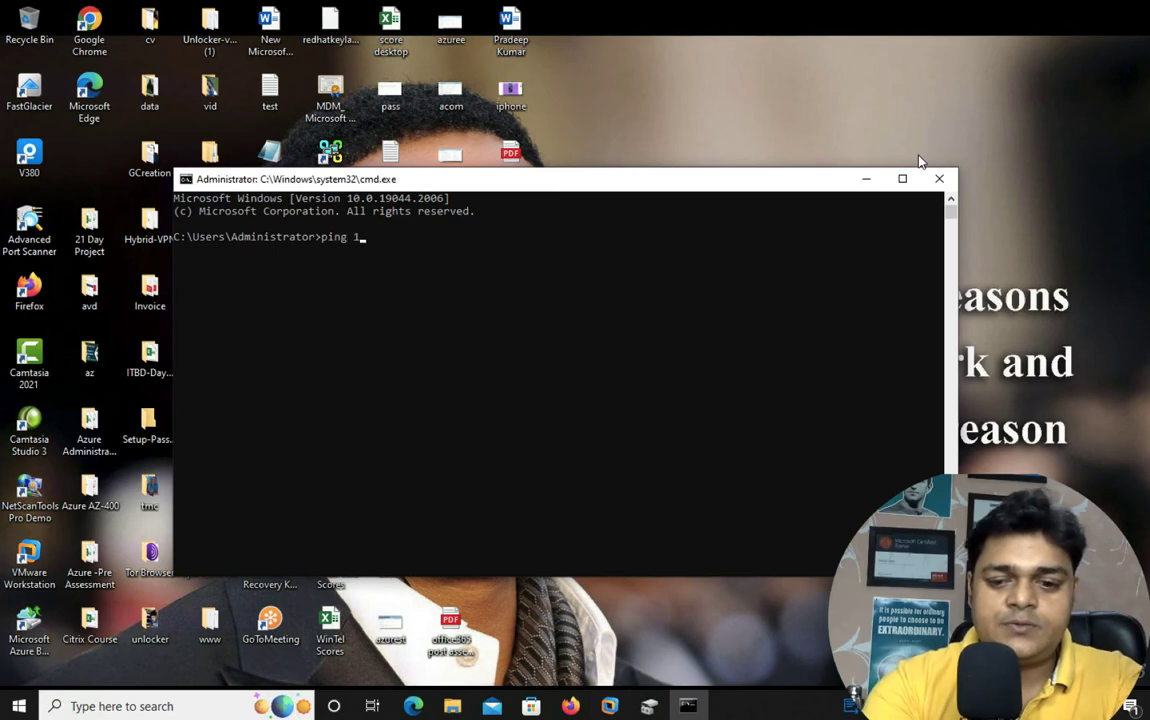
type("92.168.1.")
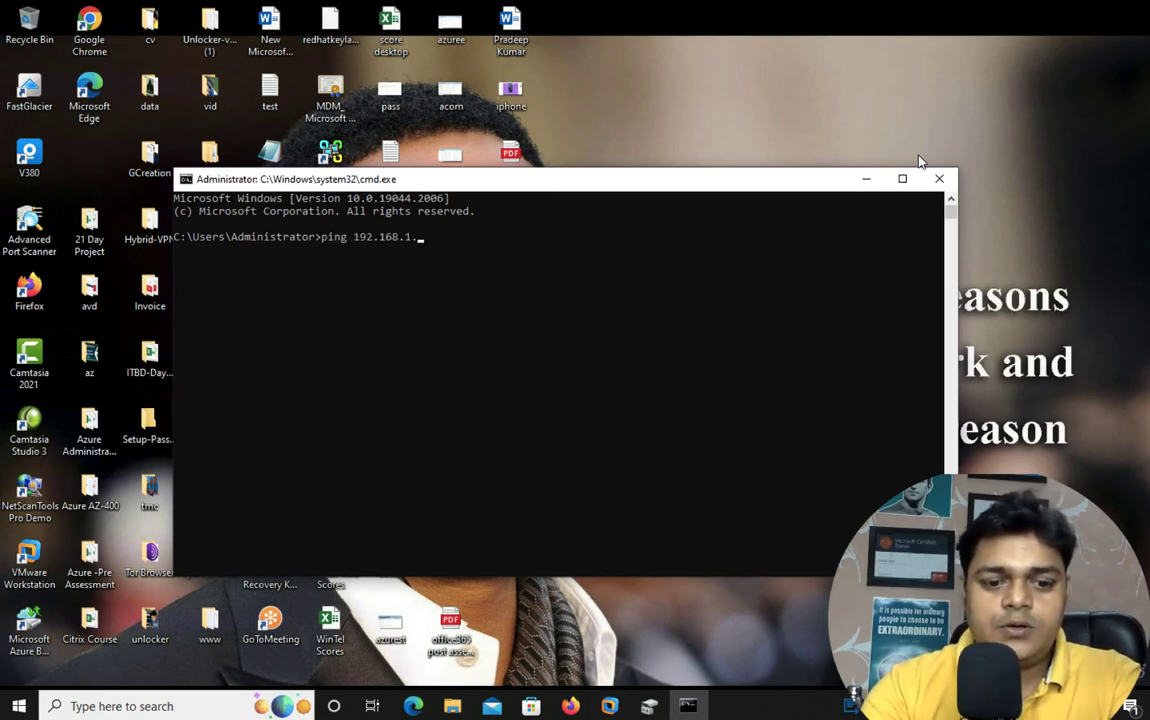
type("185")
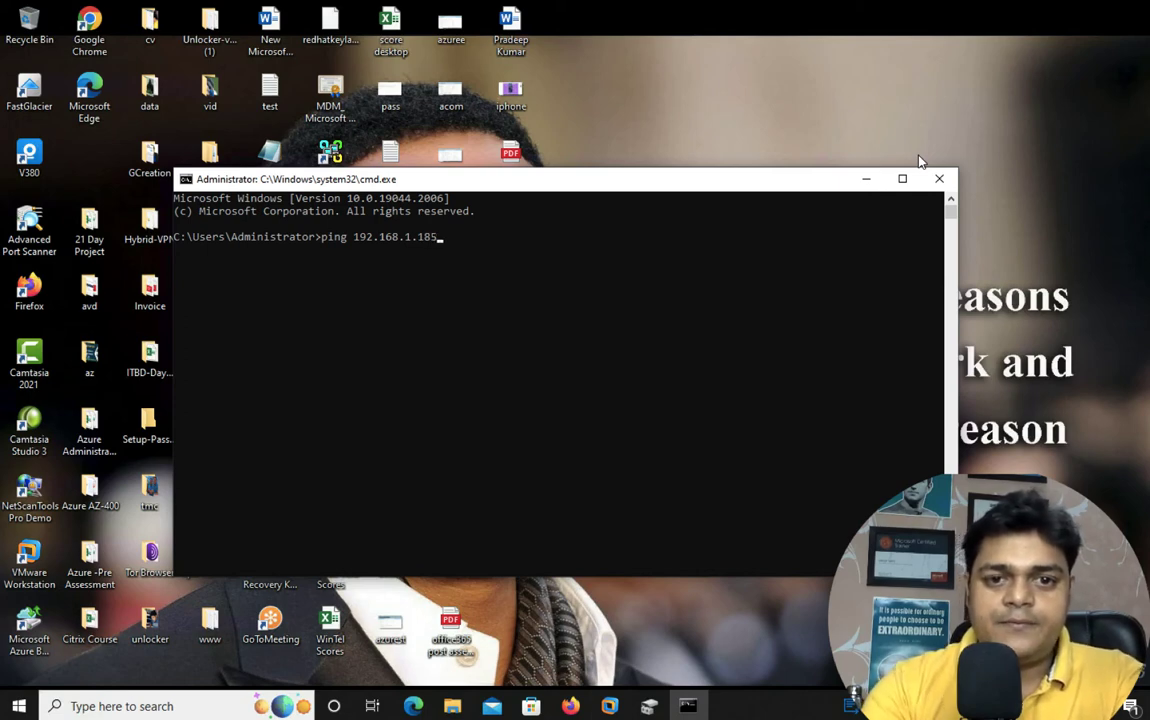
key("Return")
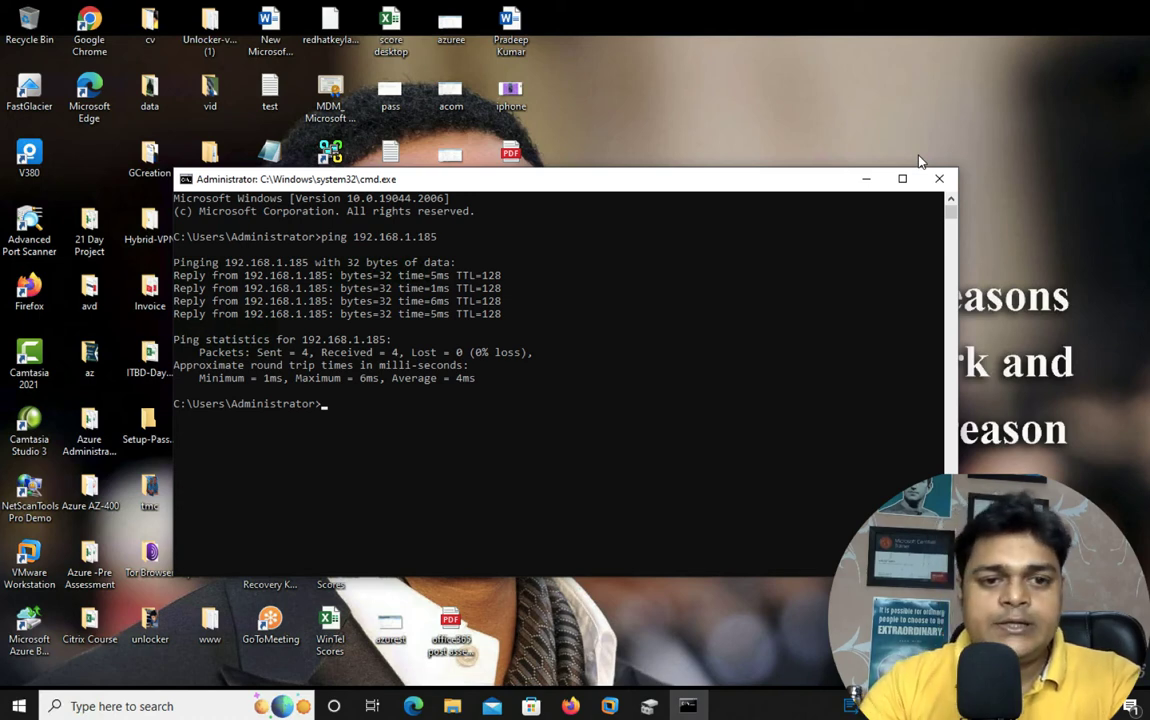
left_click(940, 178)
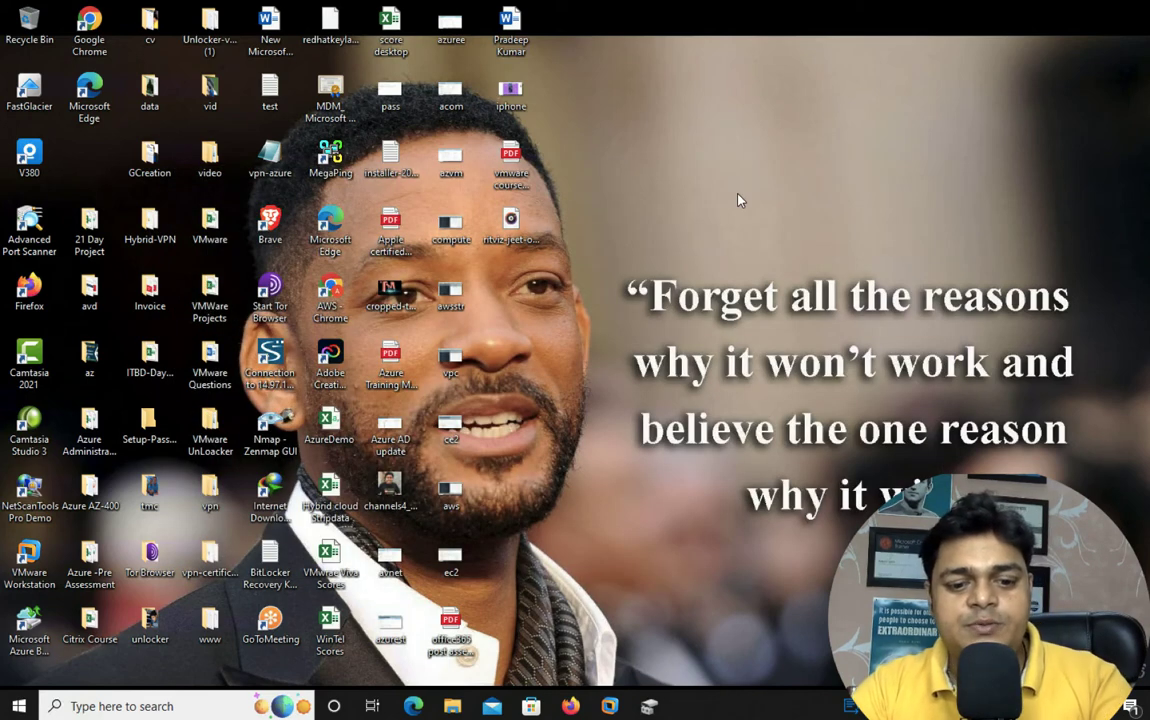
- View the Windows 10 host's disks in Disk Management and switch back to the Windows Server virtual machine
key("super+r")
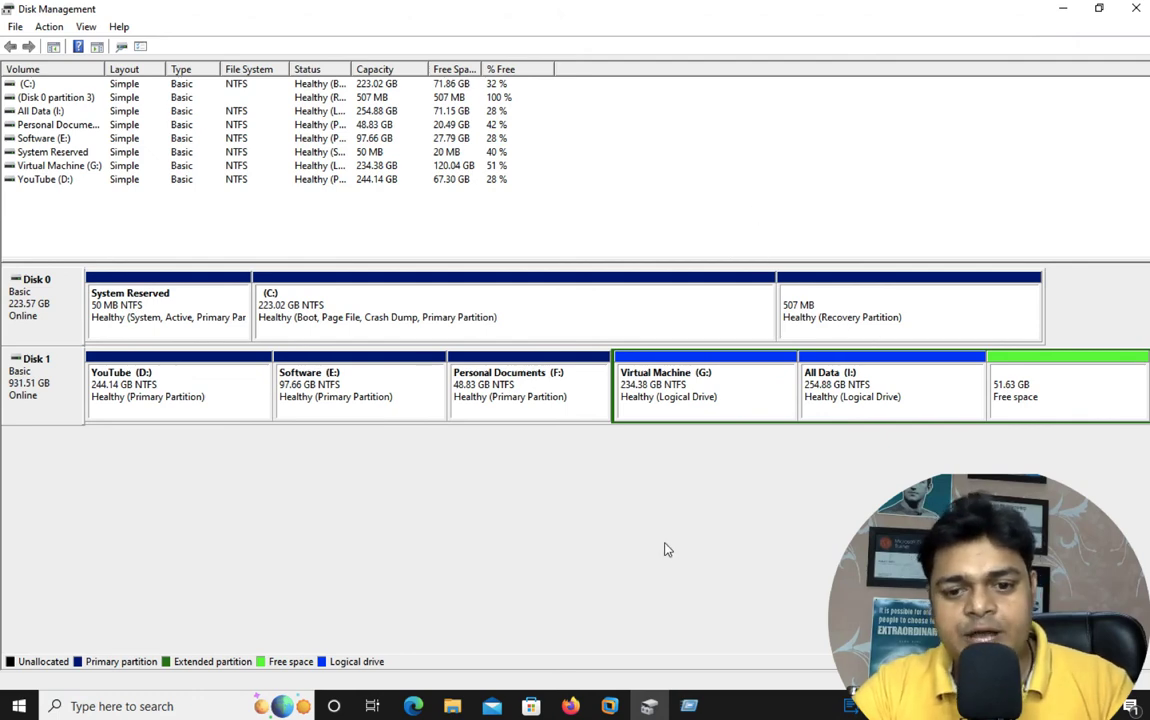
mouse_move(609, 706)
left_click(659, 623)
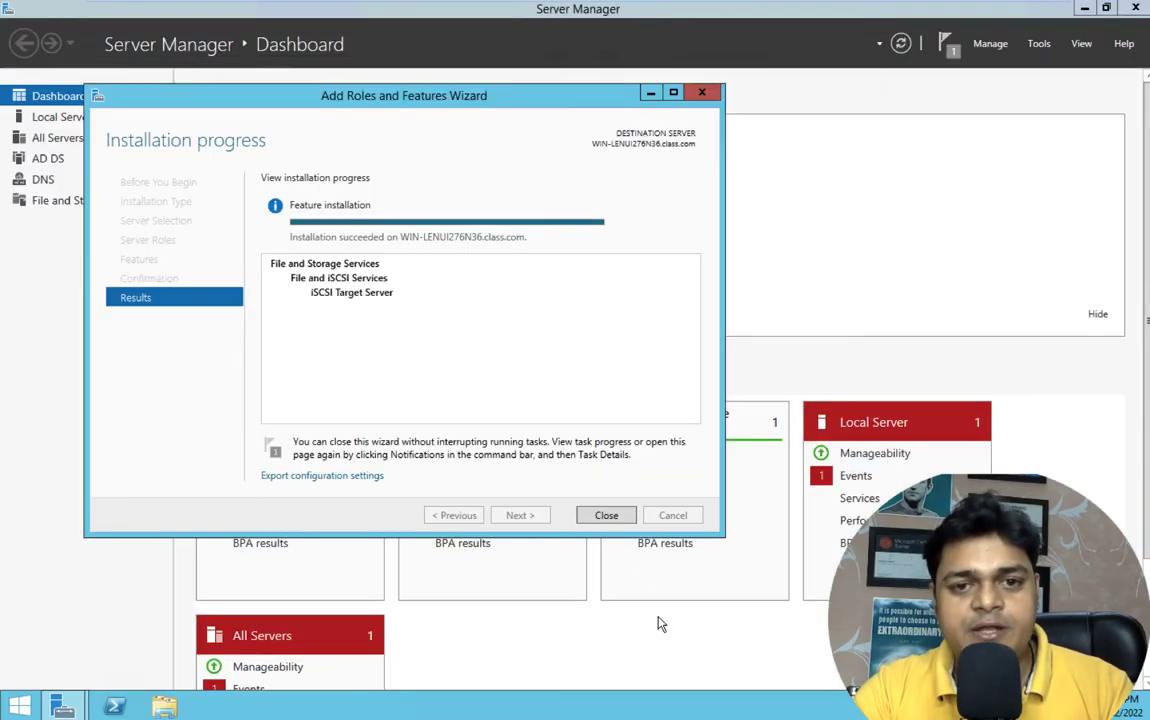
- Close the finished Add Roles and Features Wizard and open the iSCSI page of File and Storage Services
left_click(704, 96)
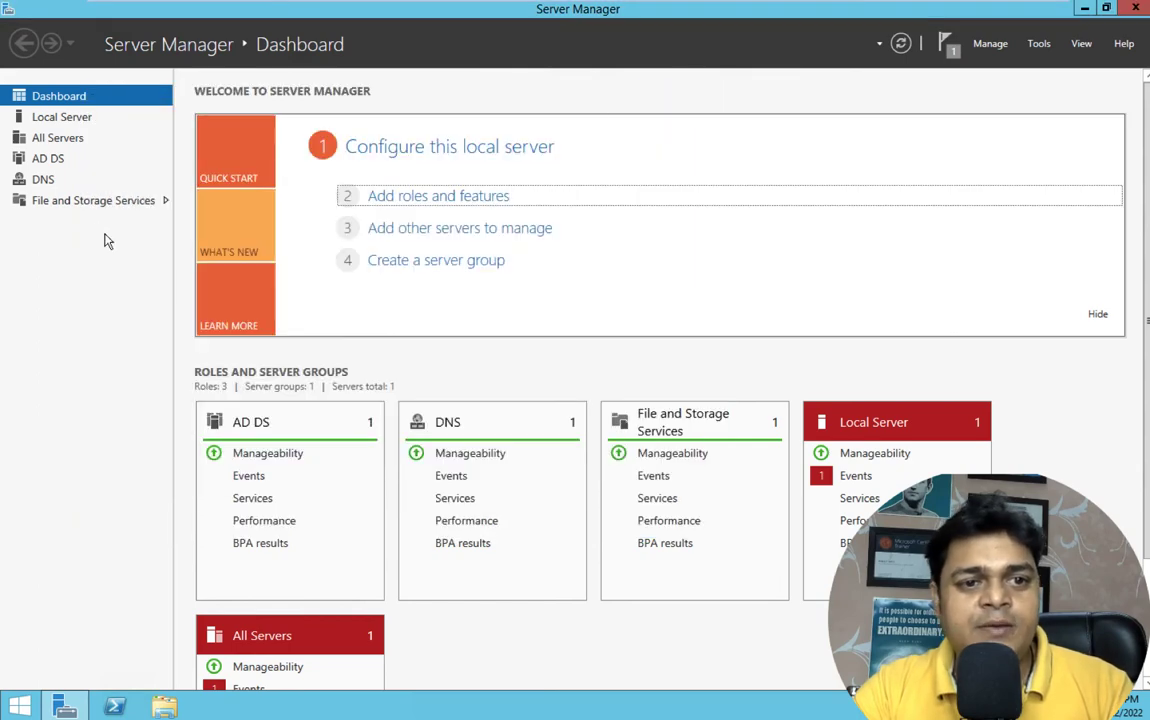
left_click(97, 201)
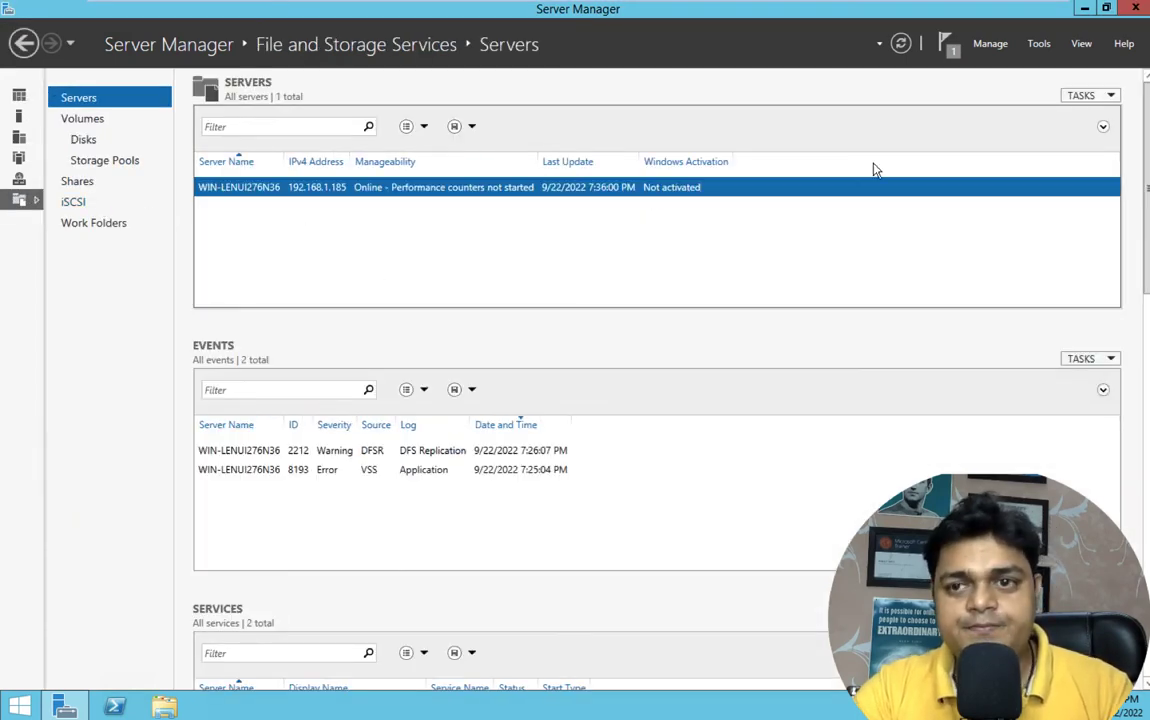
left_click(78, 204)
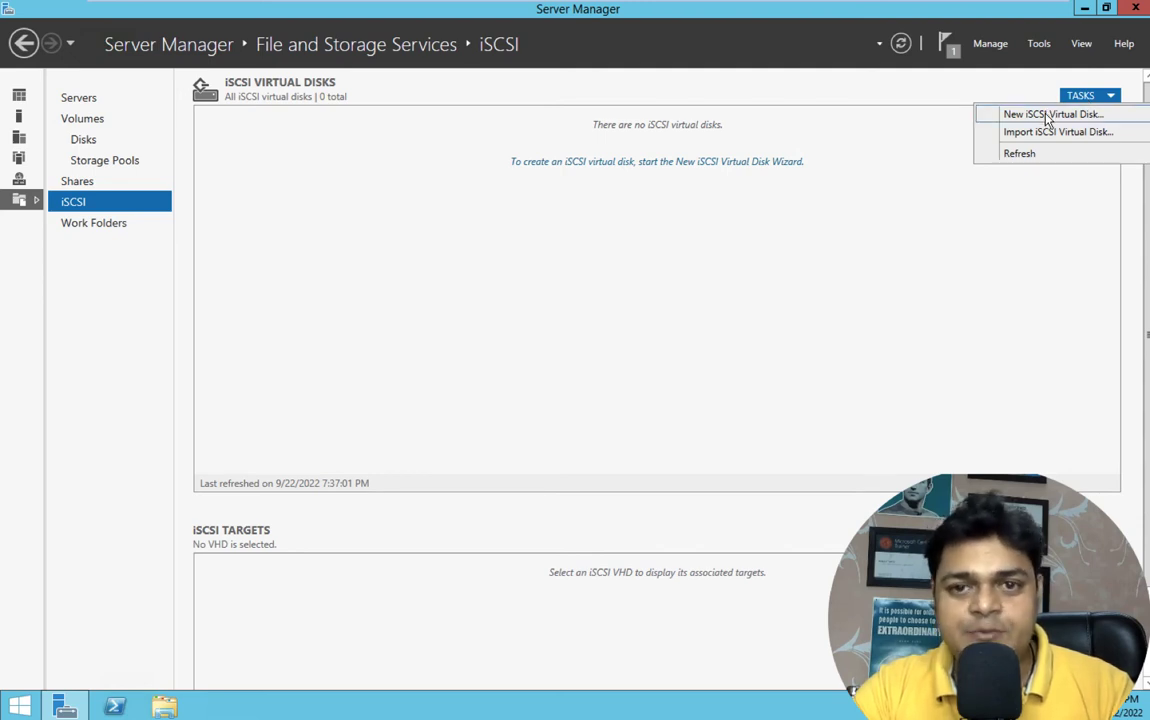
- Start a new iSCSI virtual disk stored on the C: volume and name it sharedrive
left_click(1047, 116)
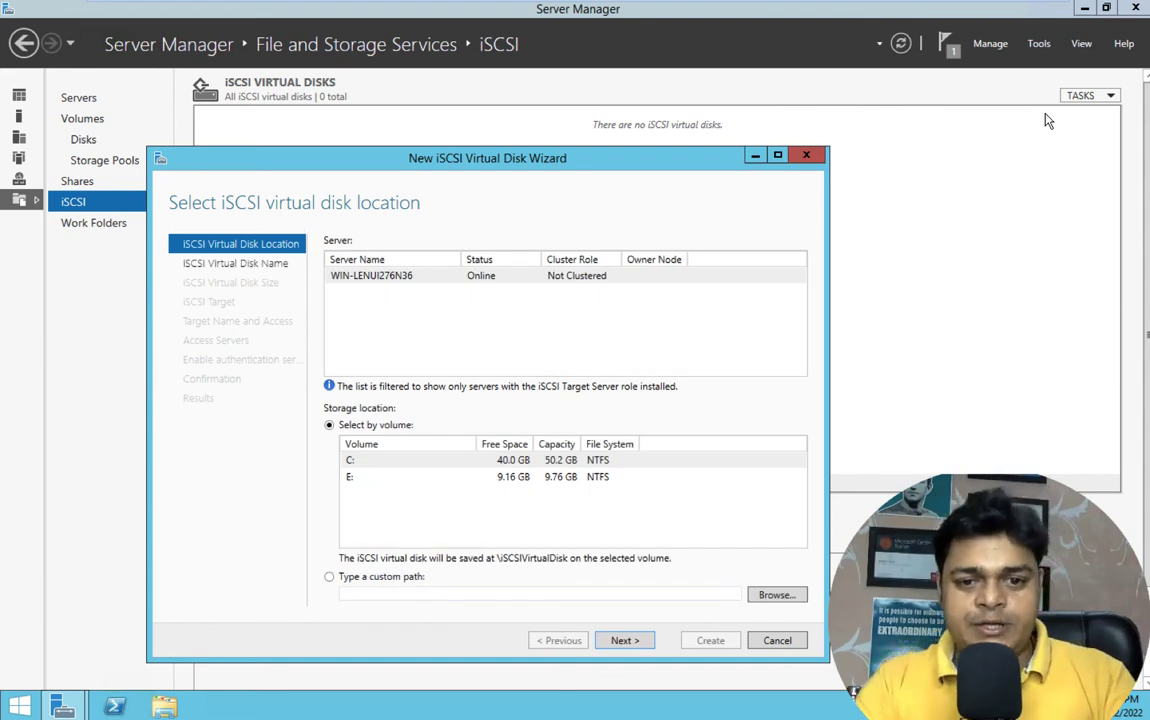
left_click(511, 462)
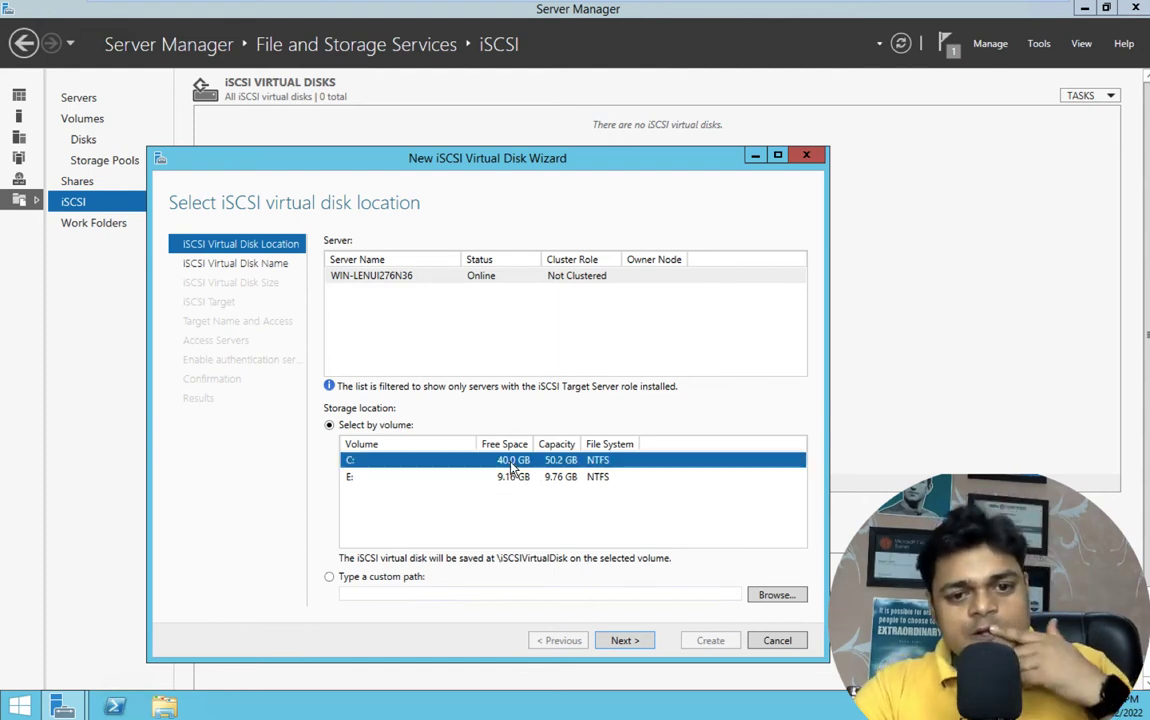
left_click(626, 643)
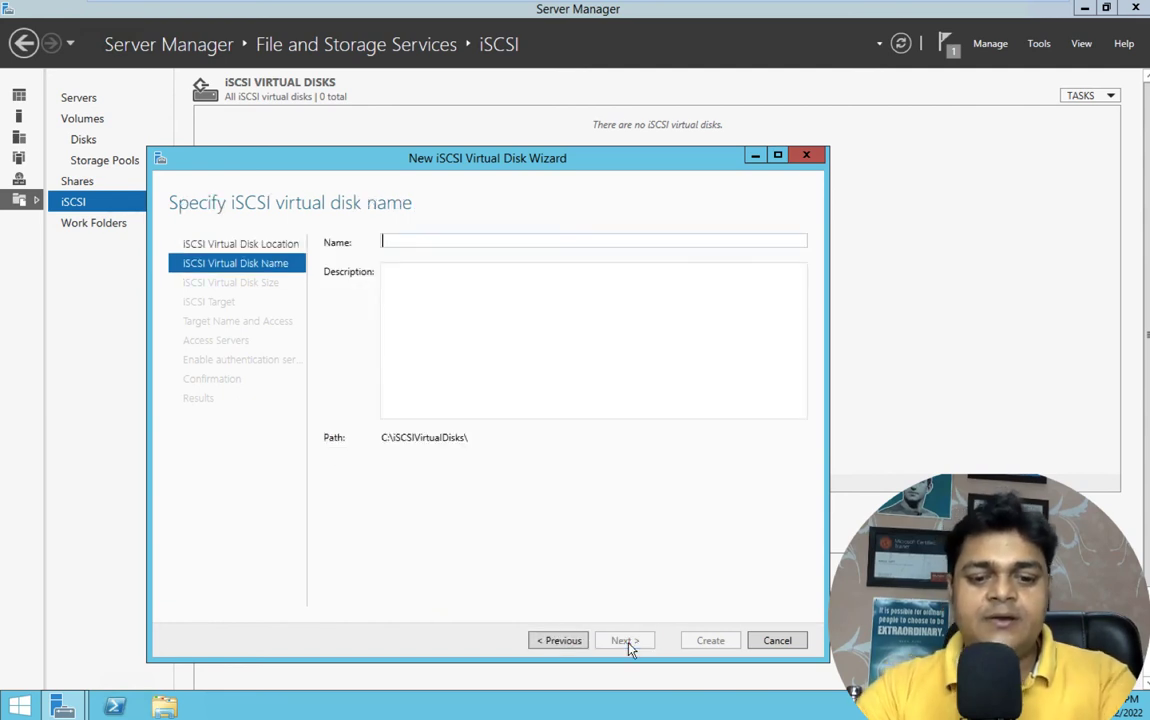
type("share")
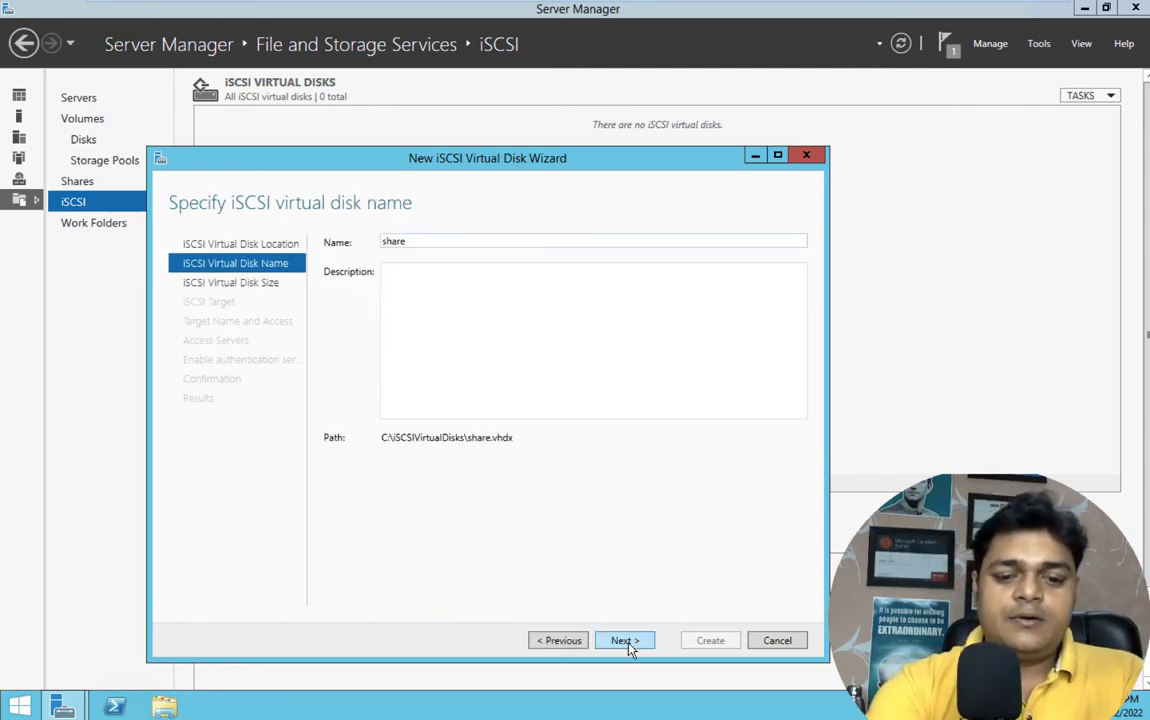
type("dri")
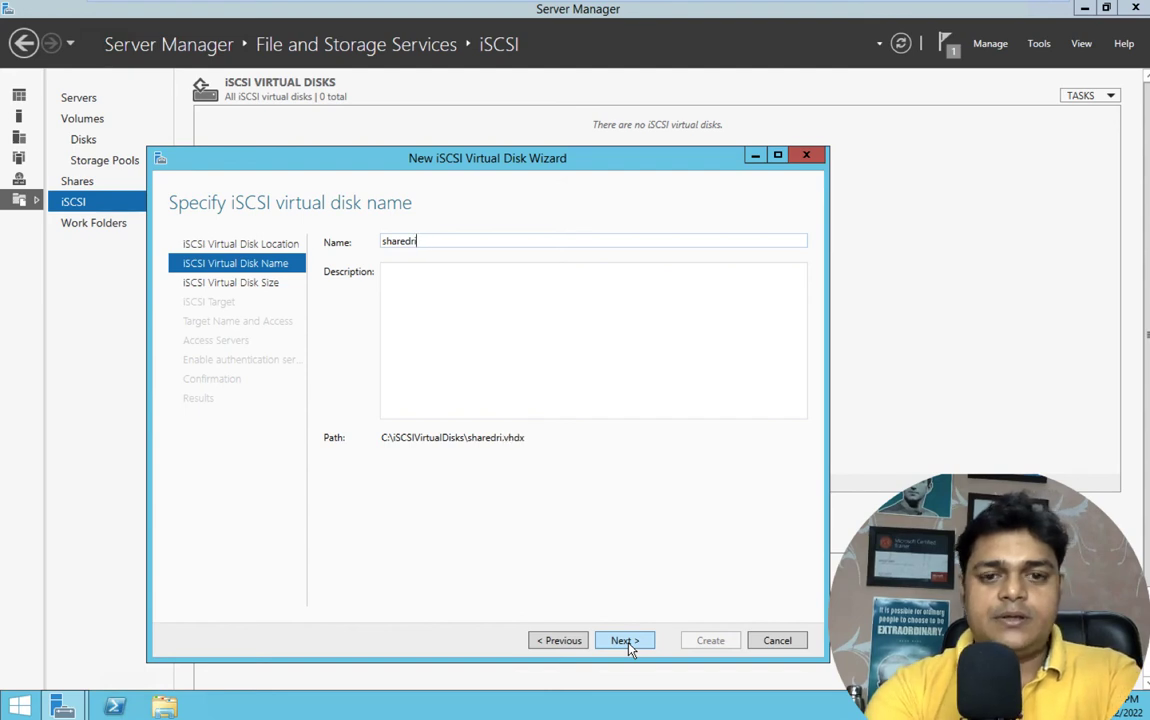
type("ve")
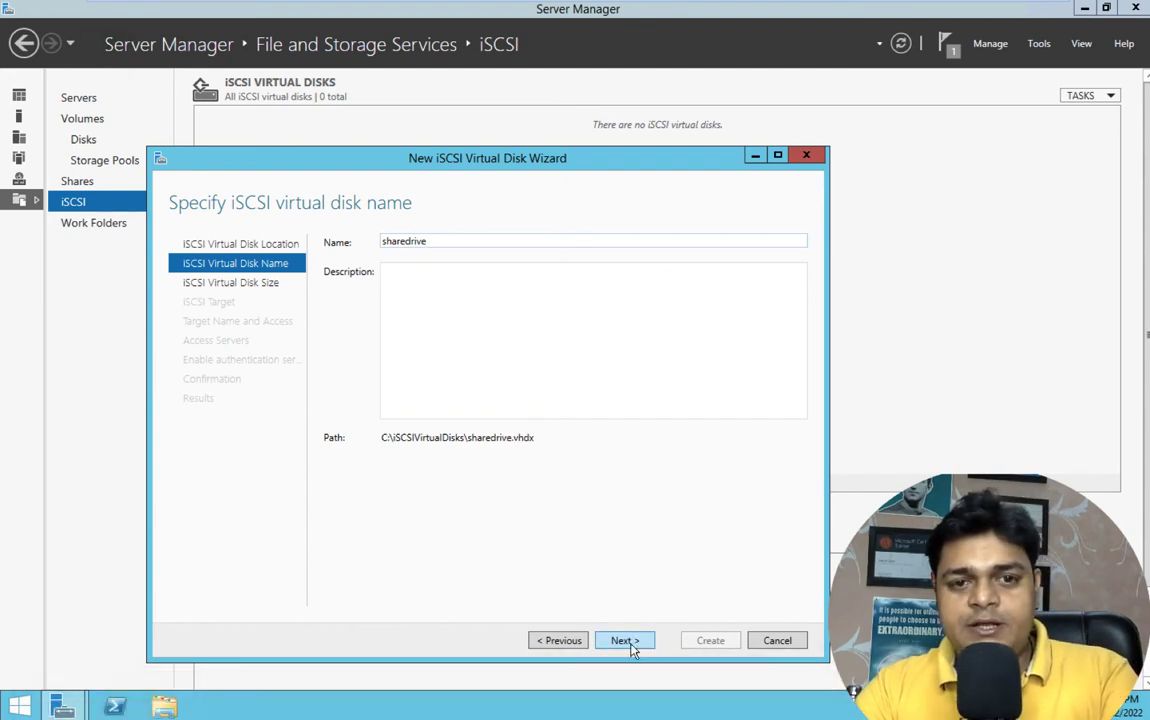
left_click(624, 640)
- Give the virtual disk a fixed size of 15 GB and assign it to a new iSCSI target named test
type("15")
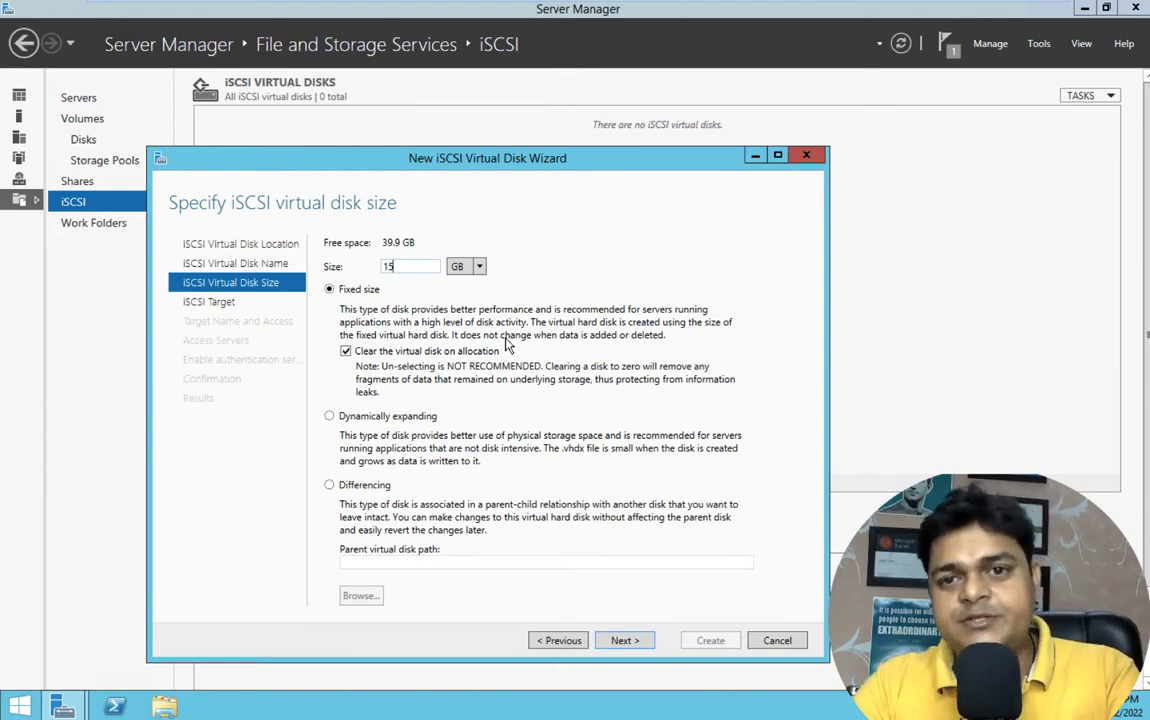
left_click(622, 642)
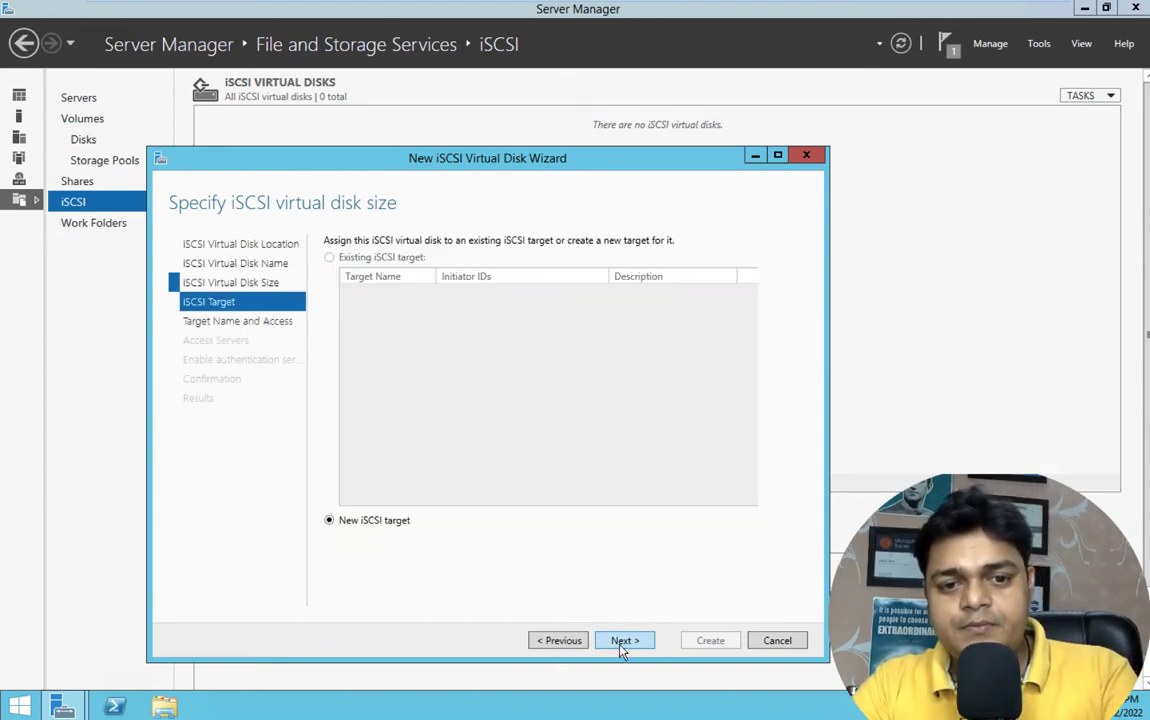
left_click(623, 643)
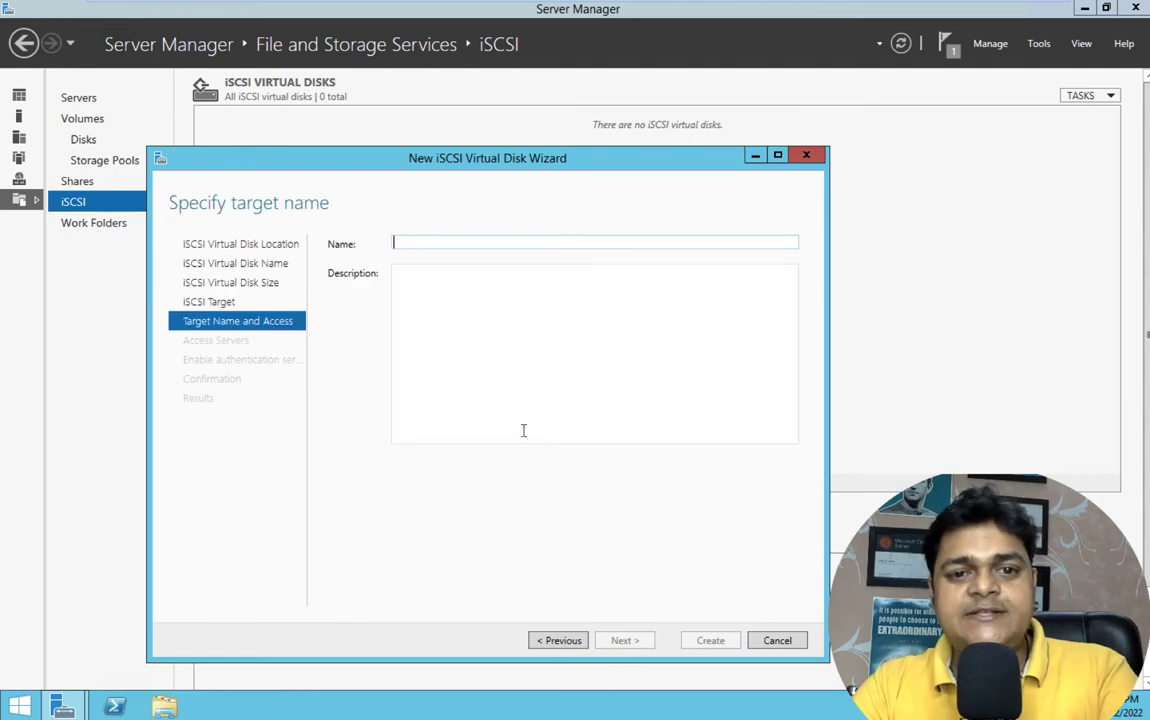
type("test")
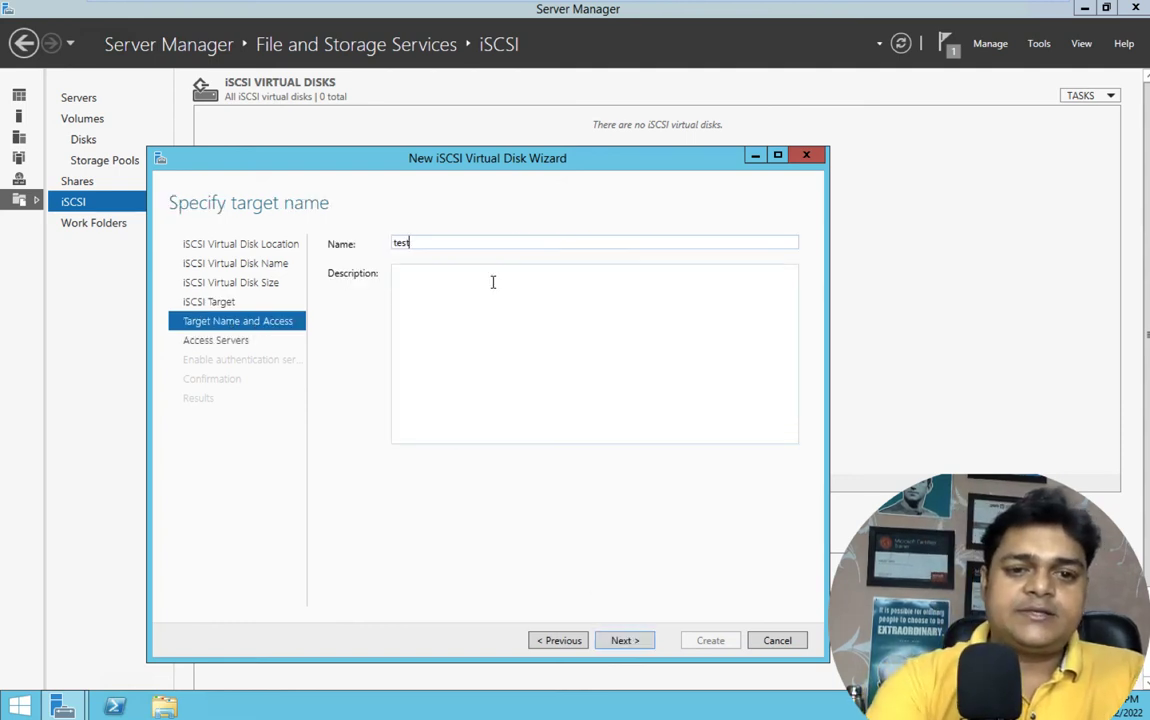
left_click(641, 640)
- Add an initiator identified by the IP address 192.168.1.2 to the target's access servers
left_click(351, 511)
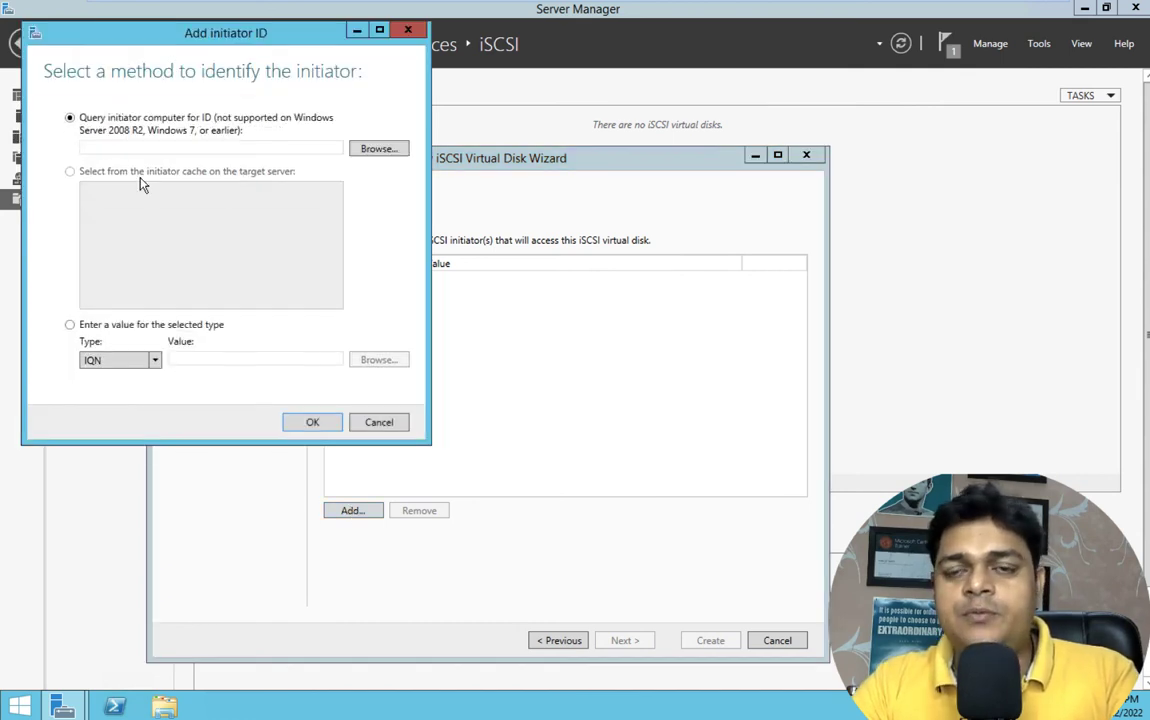
left_click(70, 324)
left_click(151, 360)
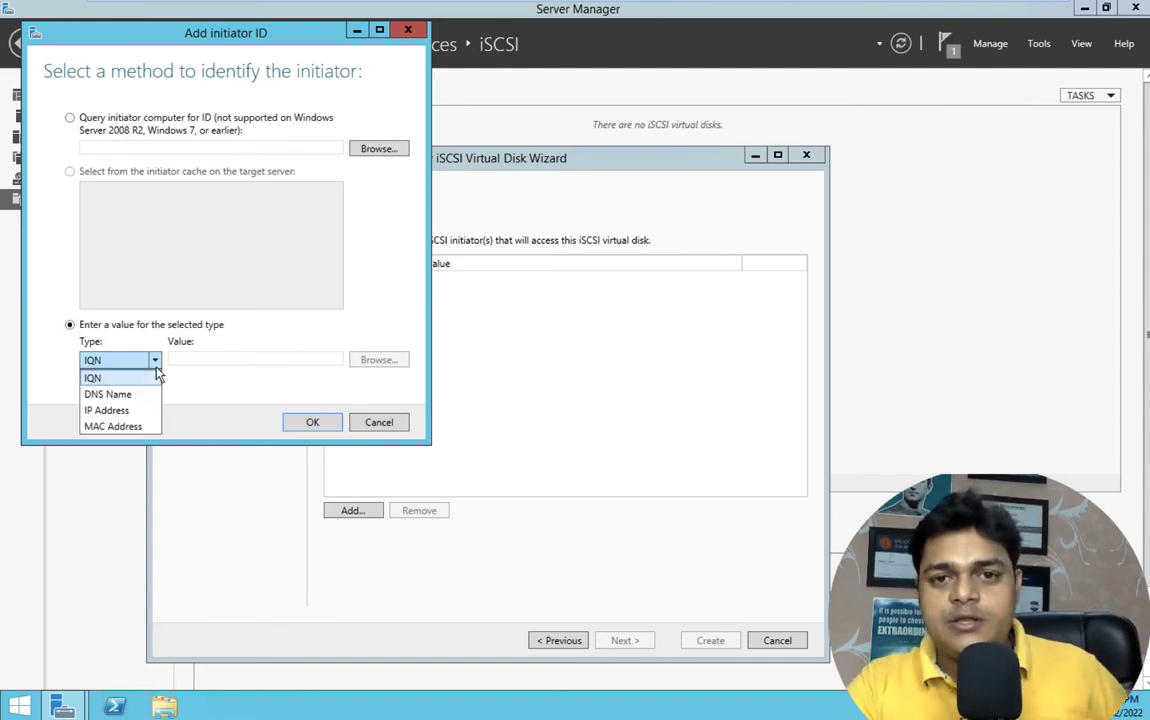
left_click(113, 410)
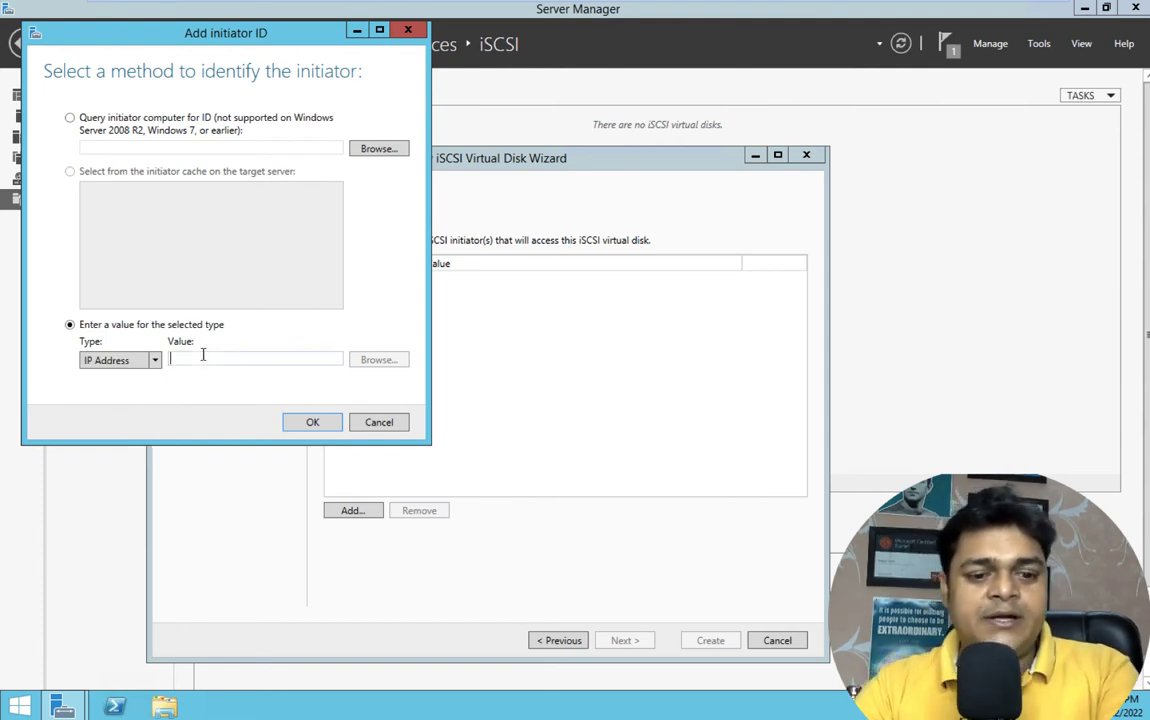
type("192.16")
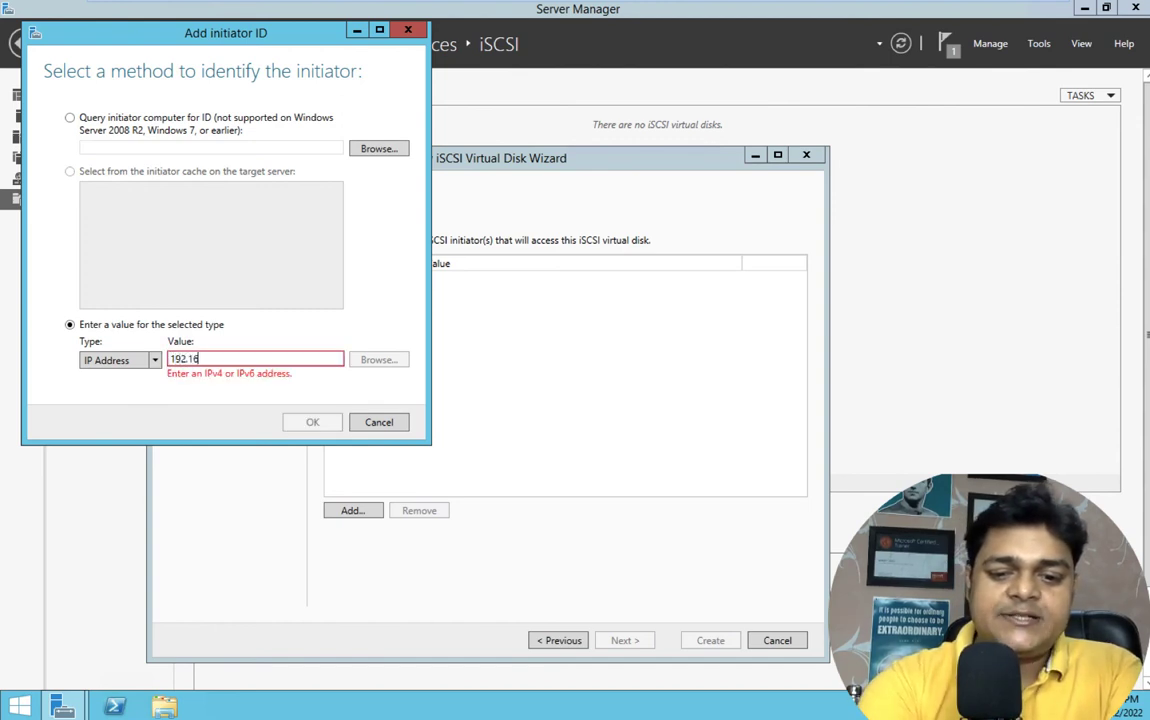
type("8.1.2")
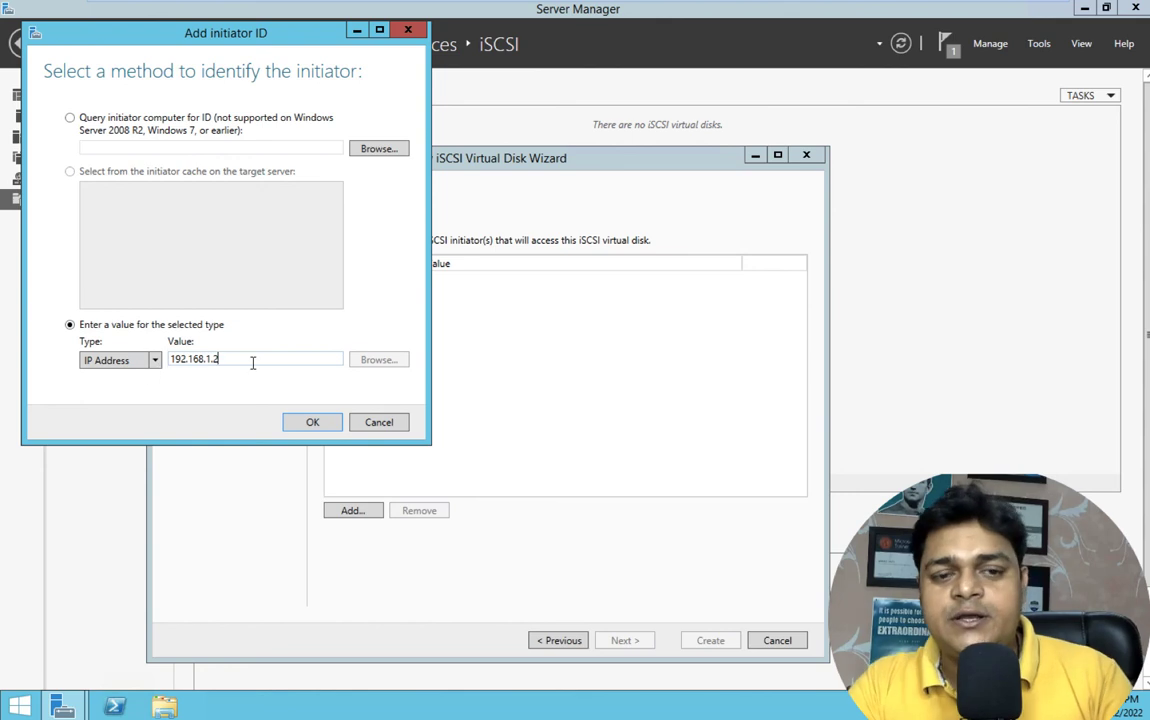
left_click(305, 423)
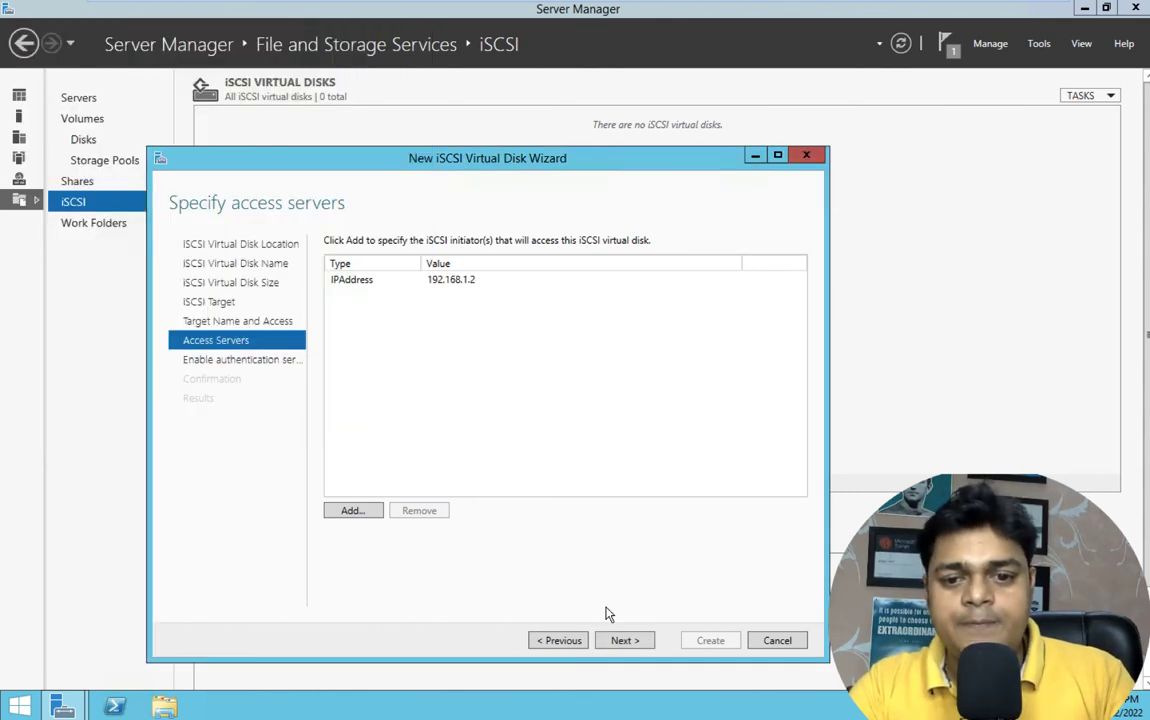
- Leave CHAP and reverse CHAP authentication disabled and create the iSCSI virtual disk
left_click(624, 641)
left_click(625, 641)
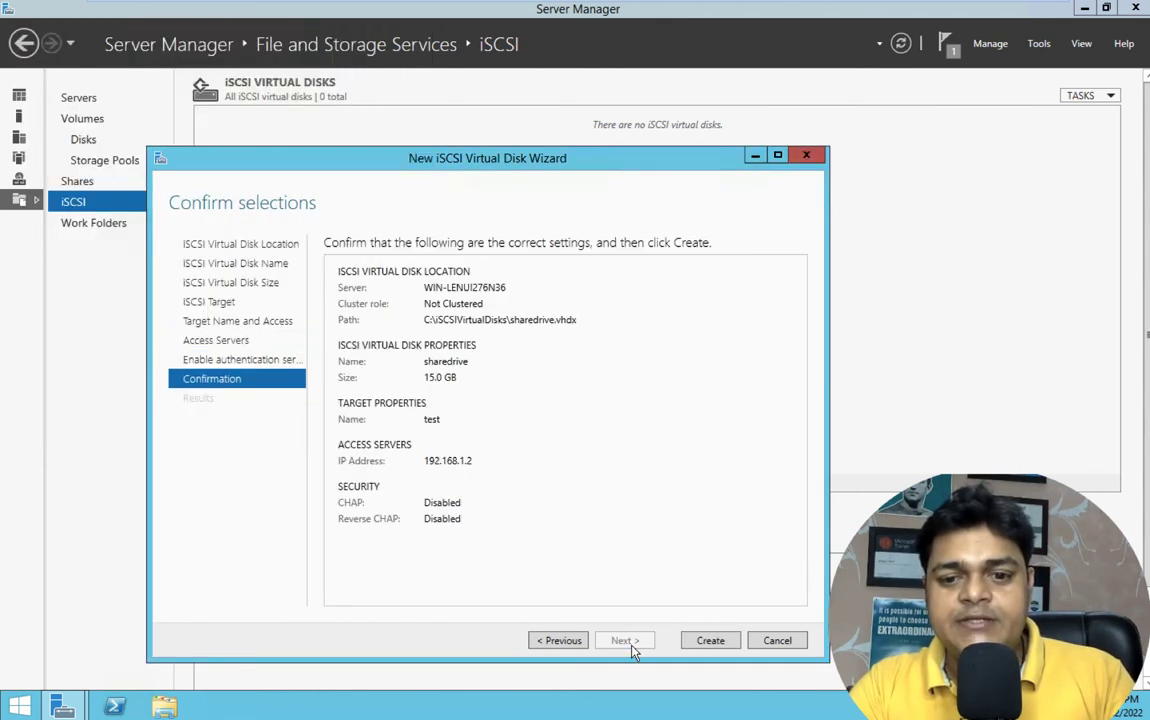
left_click(708, 640)
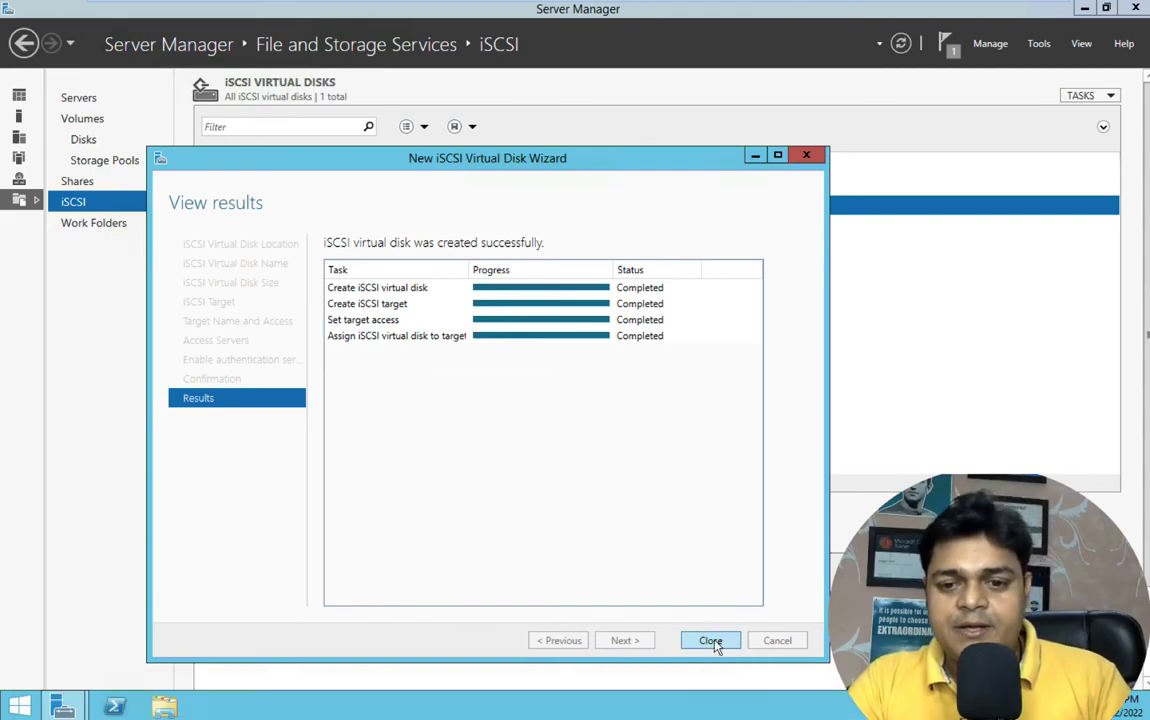
- Close the completed iSCSI virtual disk wizard and switch to Disk Management on the Windows 10 computer
left_click(710, 641)
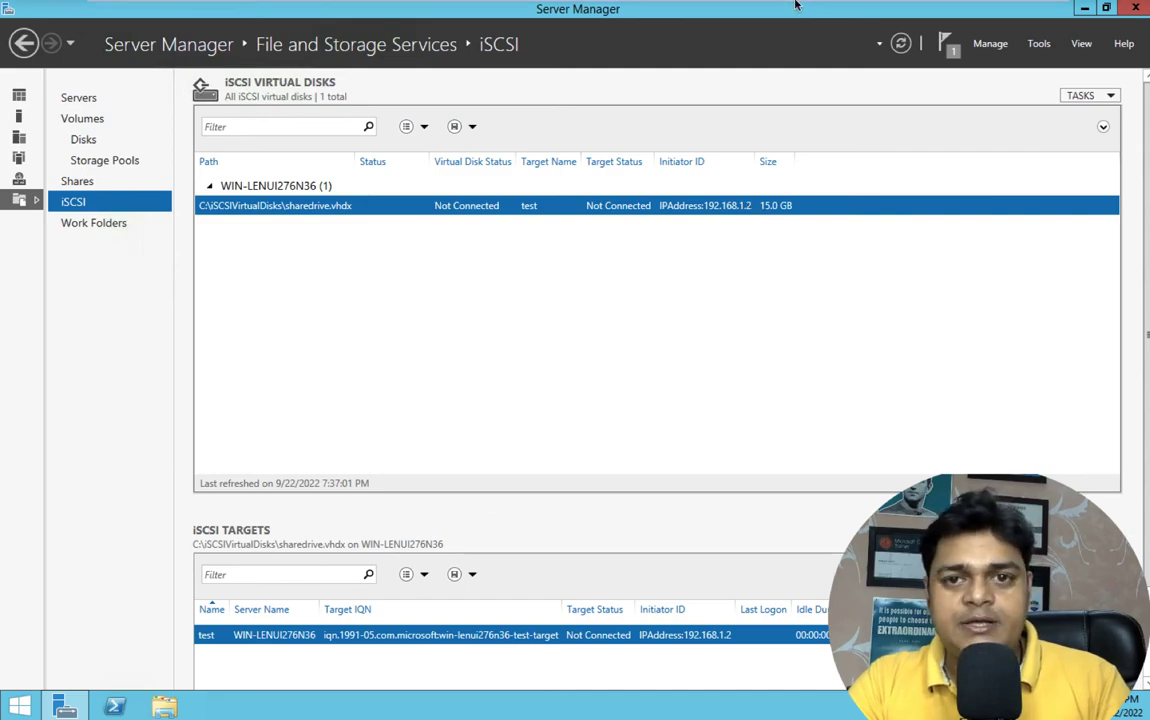
key("ctrl+Right")
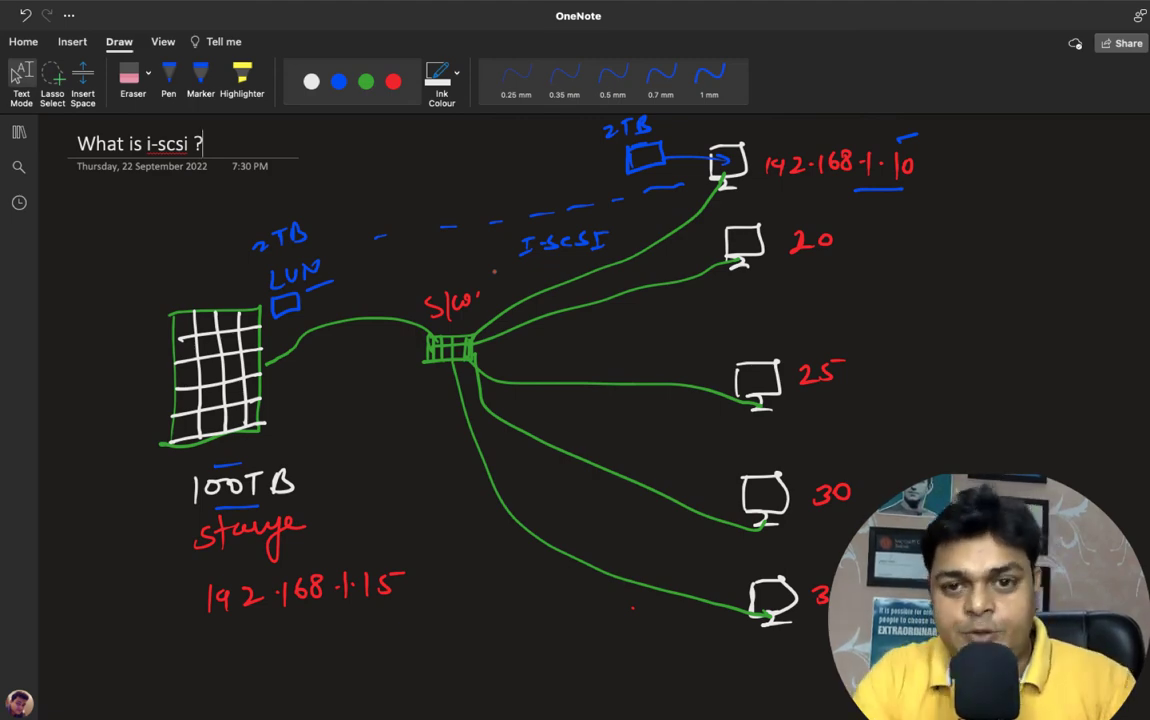
key("ctrl+super+Right")
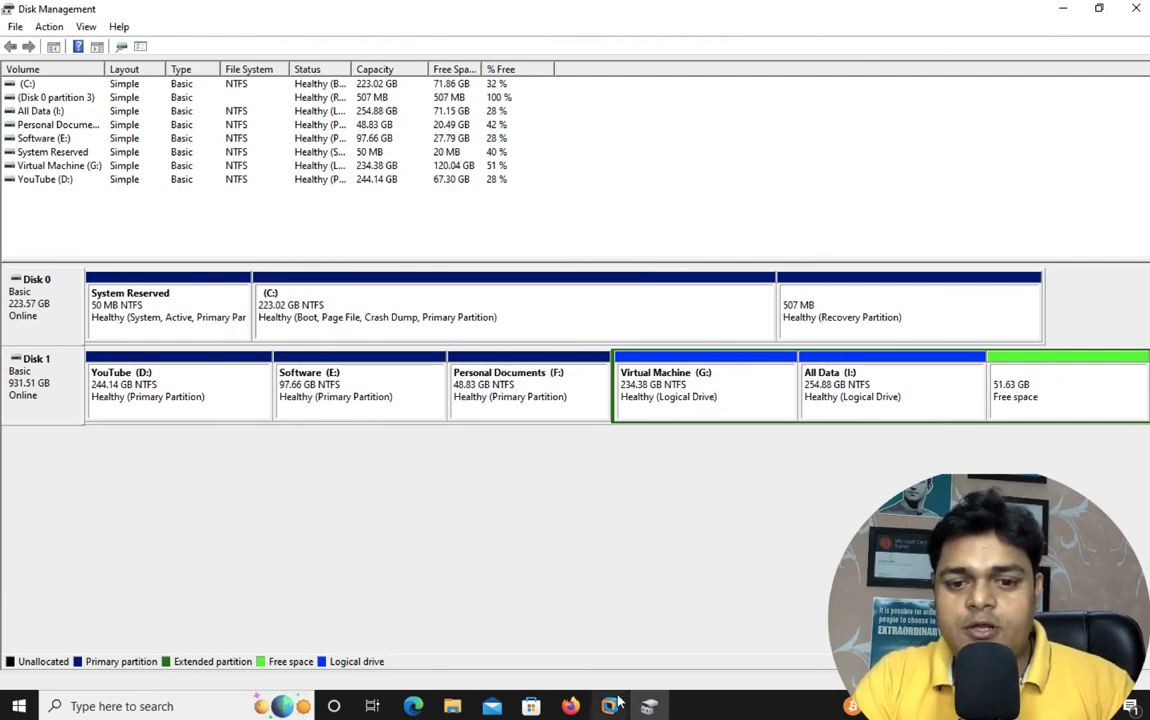
- Check the connection status of the sharedata iSCSI virtual disk on the server and return to the Windows 10 computer
mouse_move(617, 704)
left_click(613, 564)
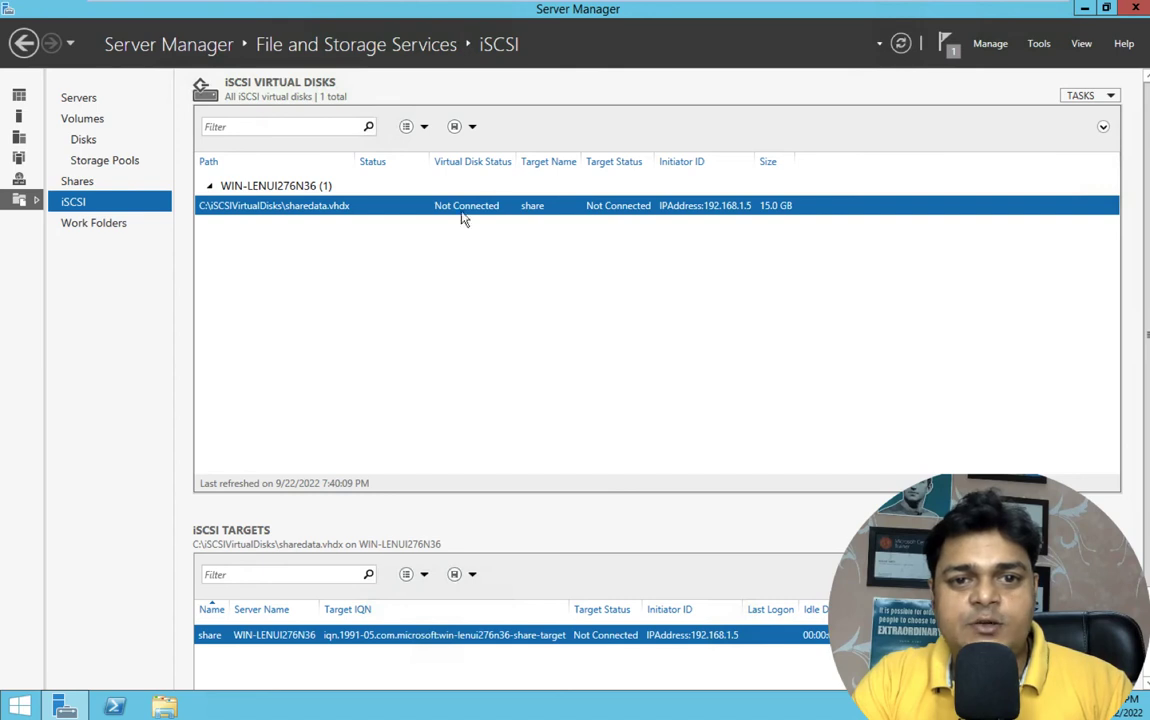
left_click(1084, 8)
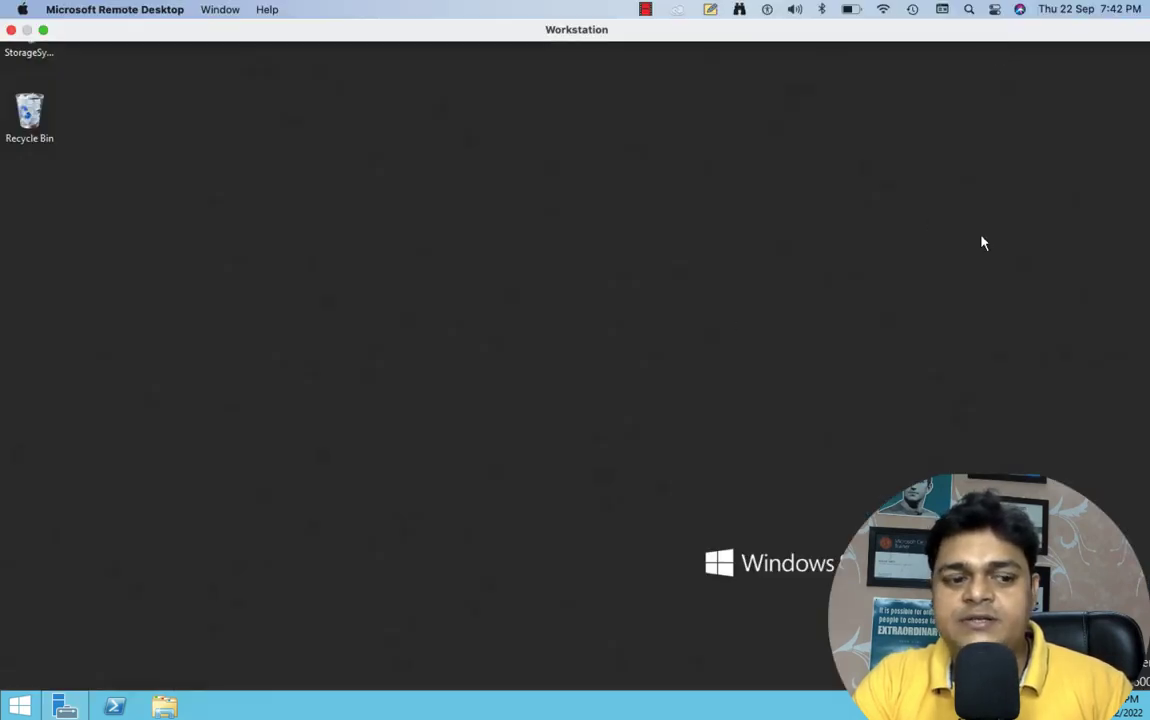
left_click(1012, 13)
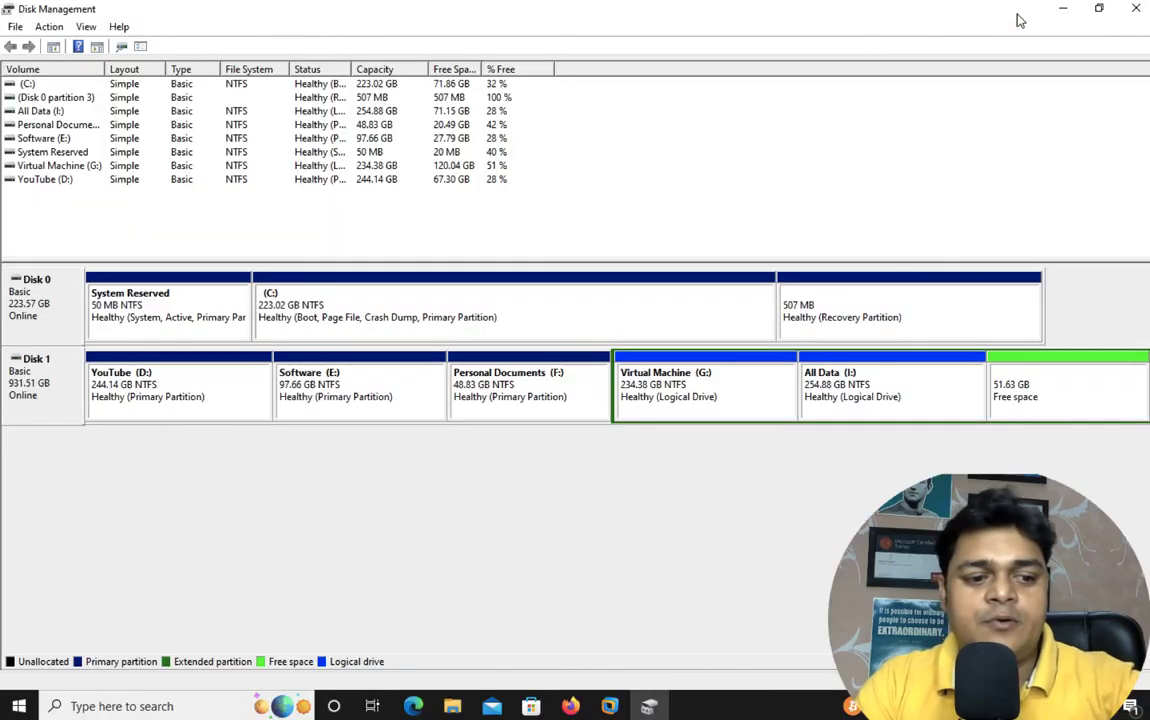
- Open iSCSI Initiator on Windows 10 and quick-connect to the target server at 192.168.1.185
left_click(129, 714)
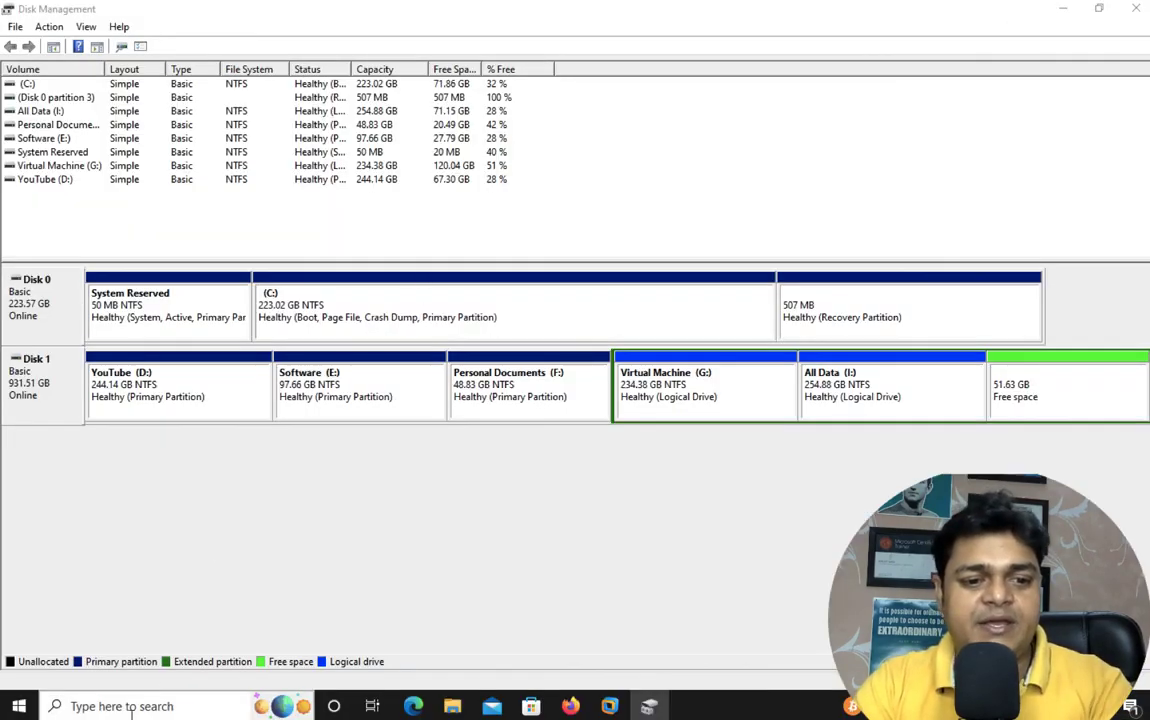
type("is")
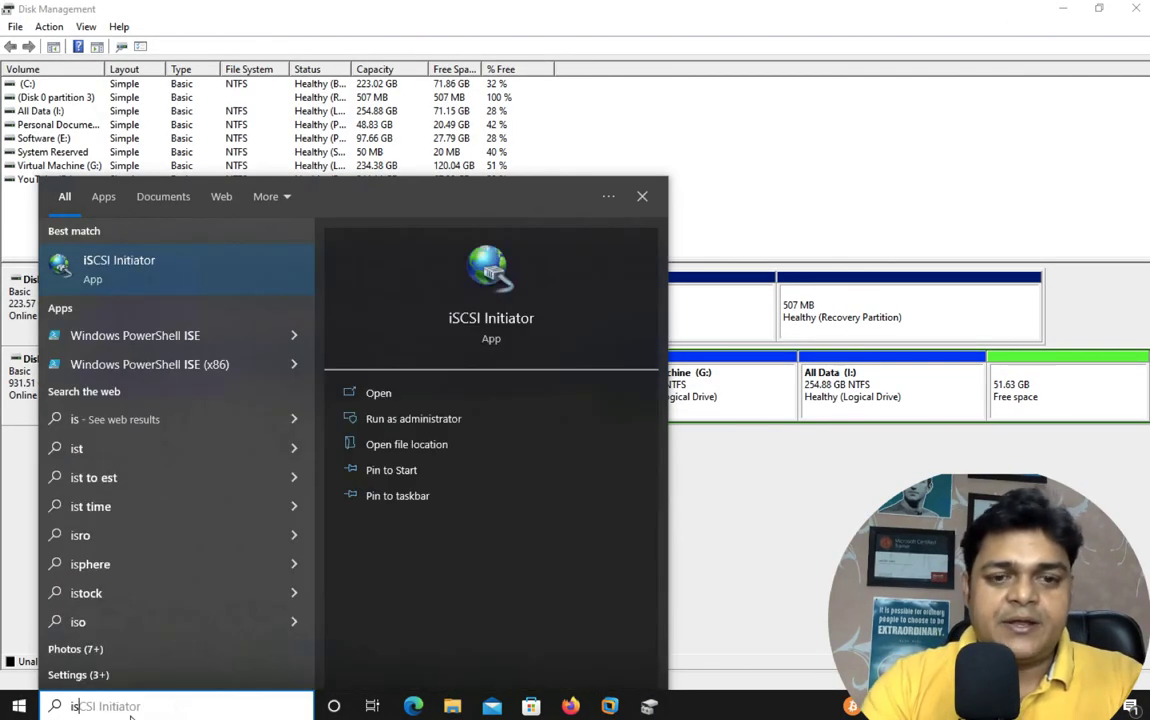
key("Return")
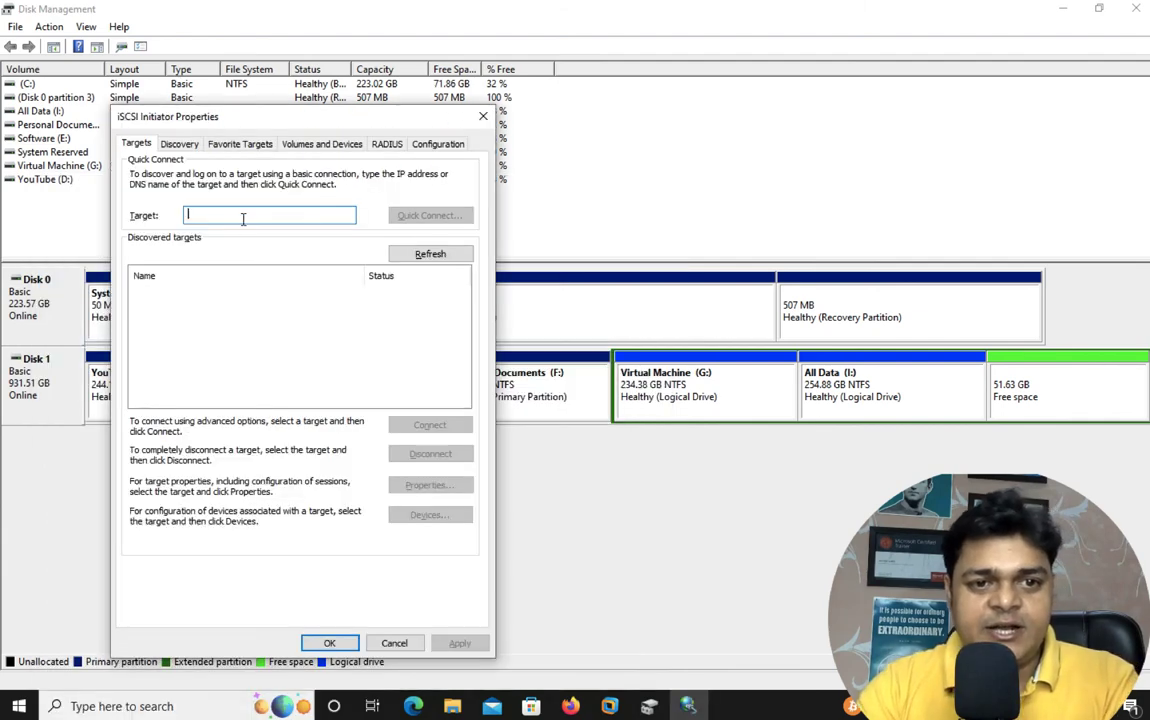
type("192.168.1.185")
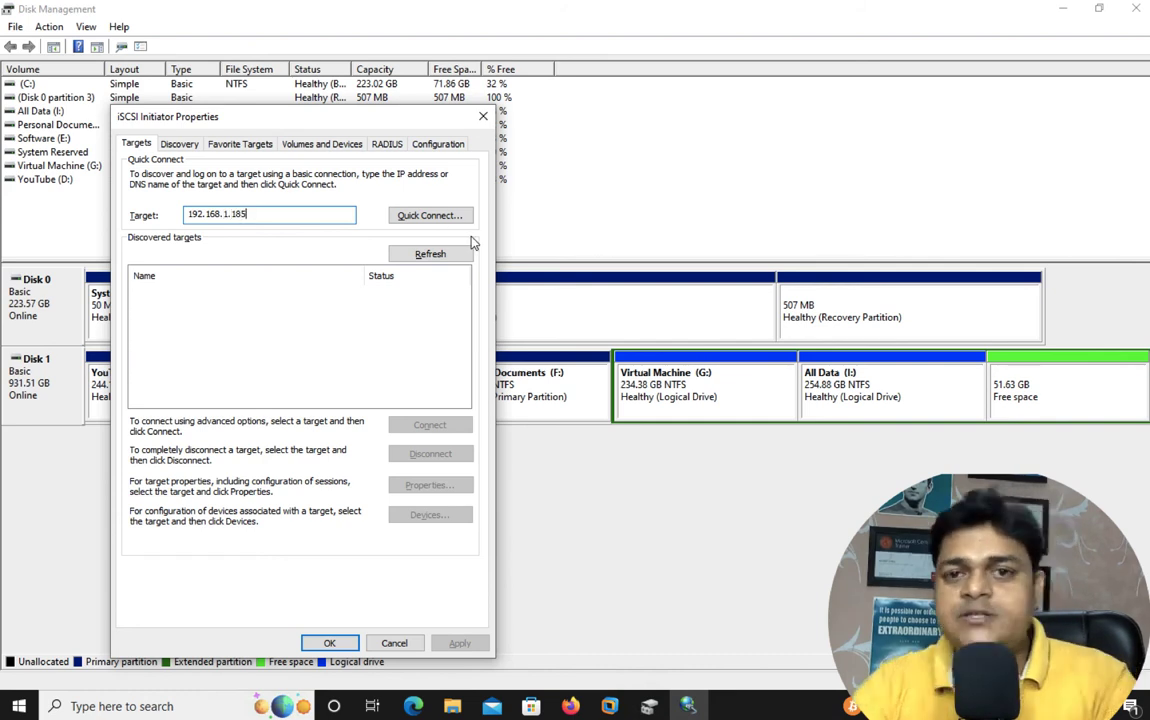
left_click(426, 215)
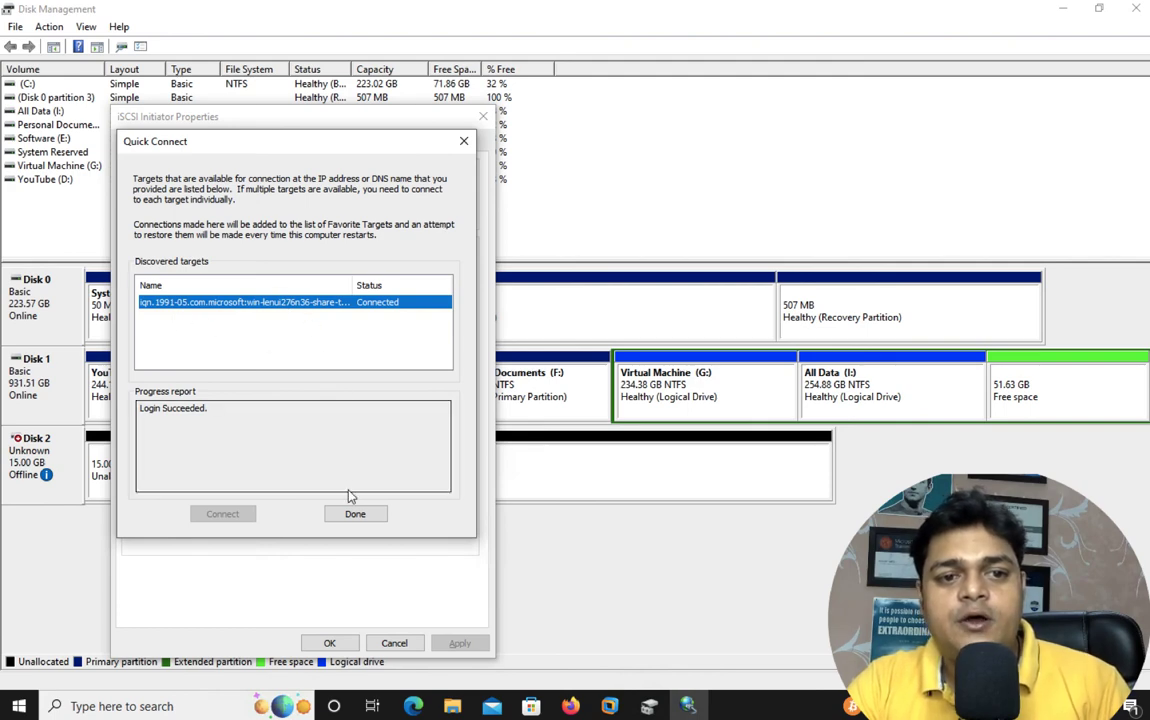
left_click(360, 520)
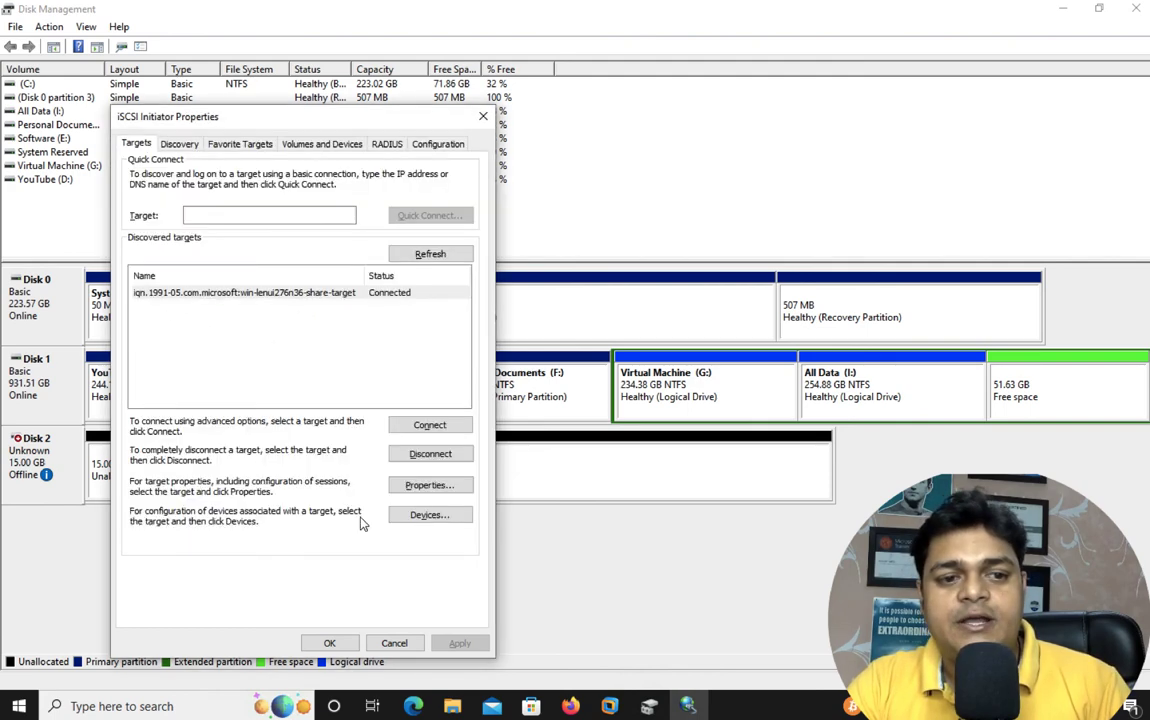
left_click(332, 643)
- Refresh the iSCSI virtual disk list in Server Manager to check the sharedata disk's connection status, and return to Windows 10
mouse_move(40, 462)
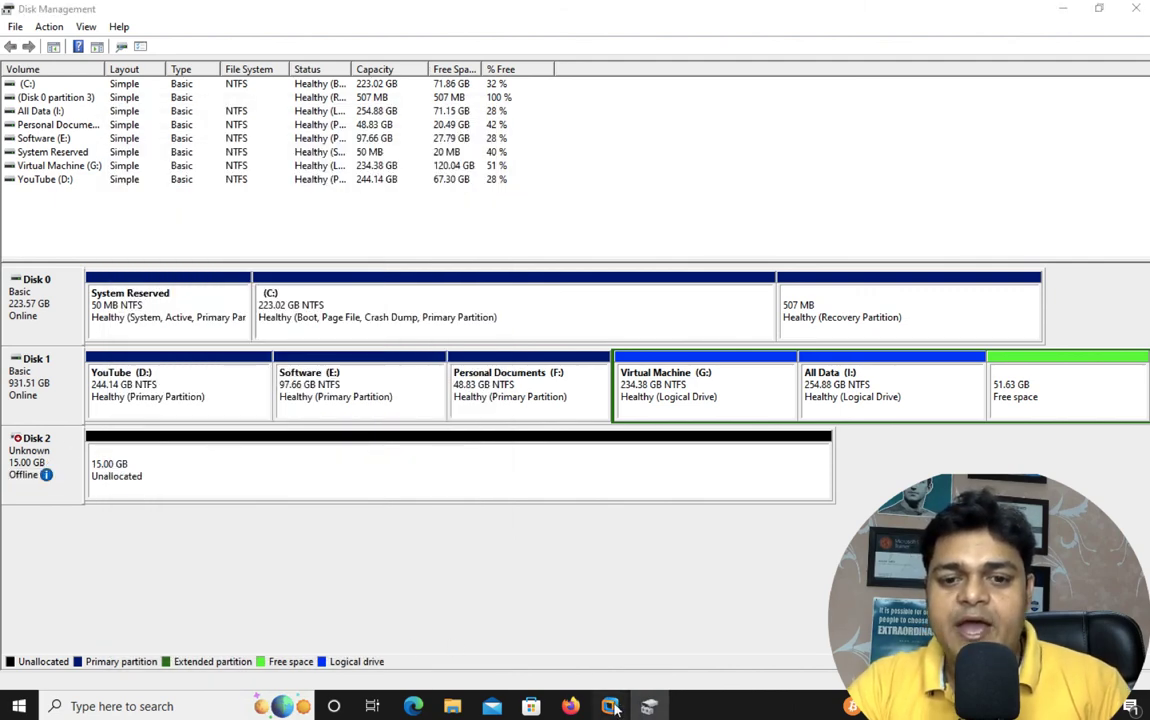
mouse_move(609, 706)
left_click(652, 597)
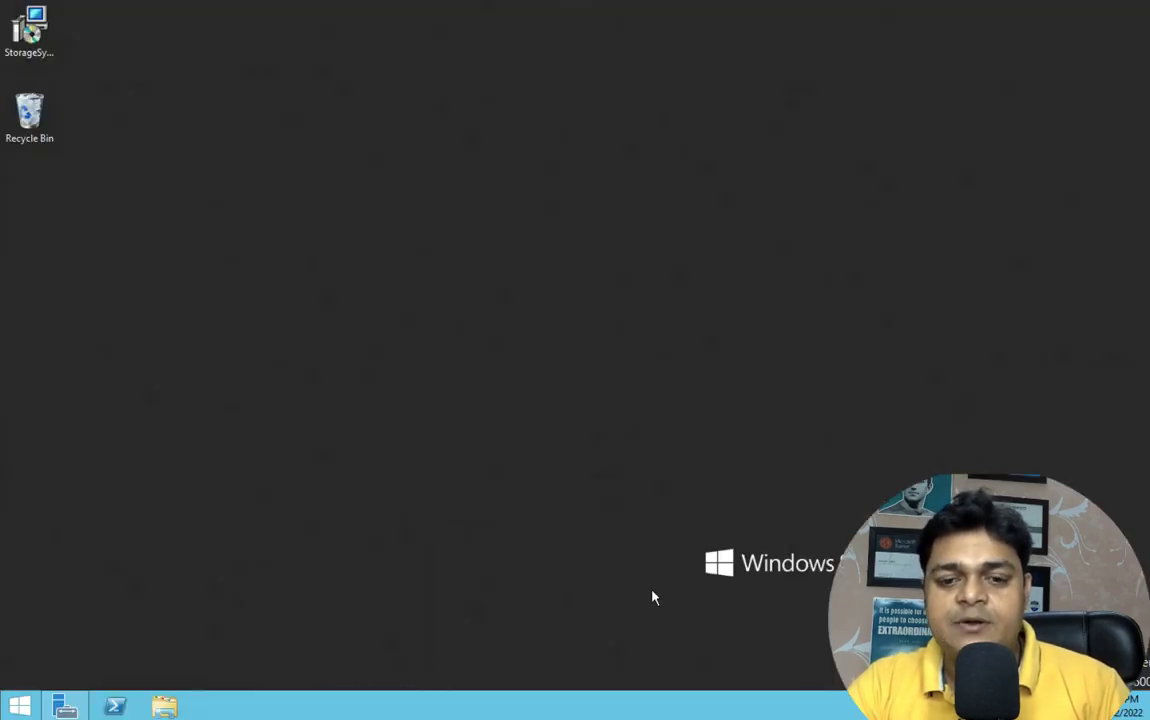
right_click(64, 706)
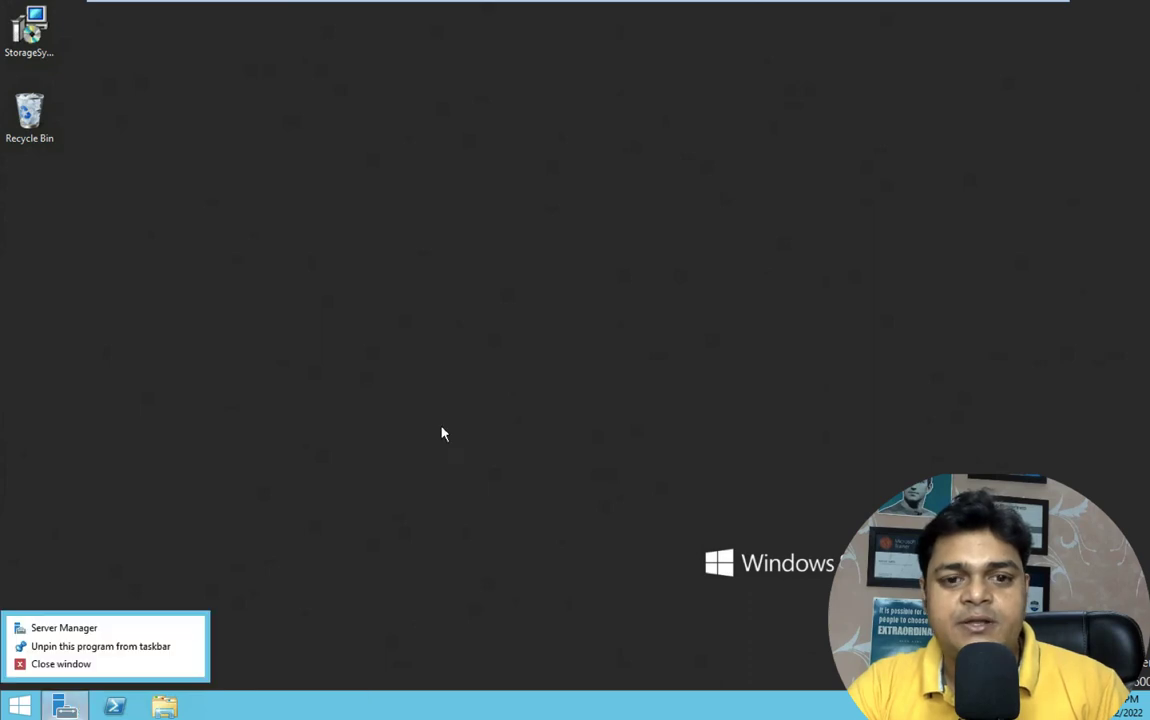
left_click(64, 706)
left_click(112, 572)
right_click(384, 417)
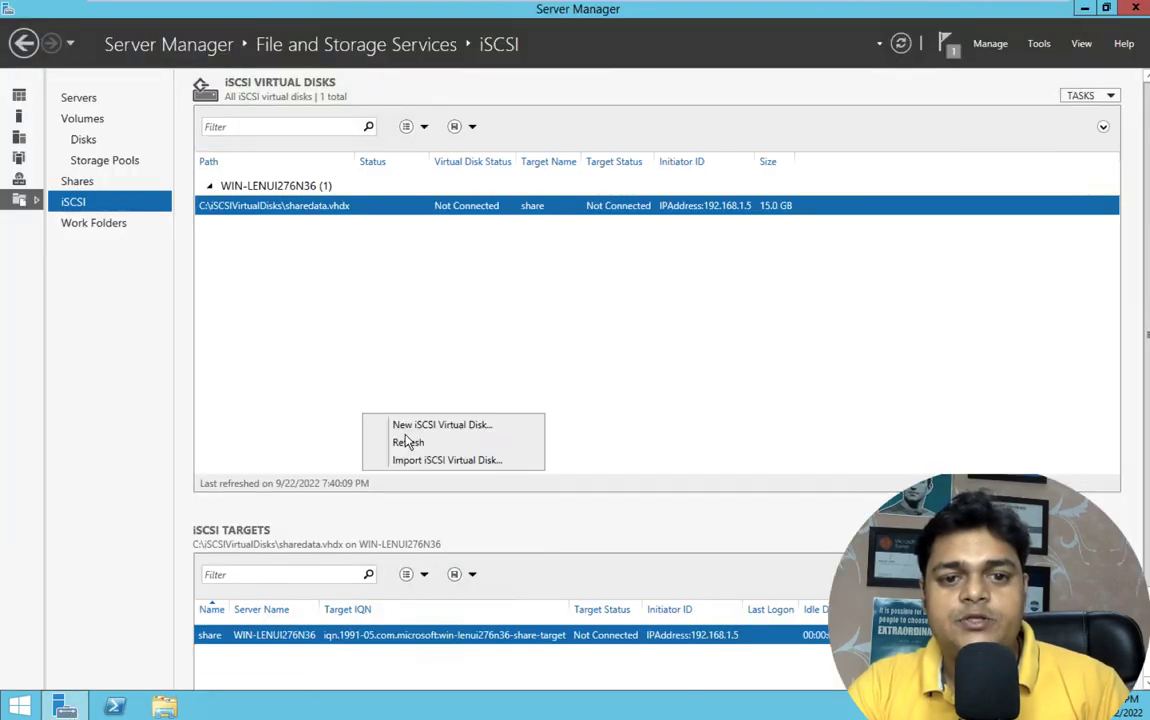
left_click(405, 441)
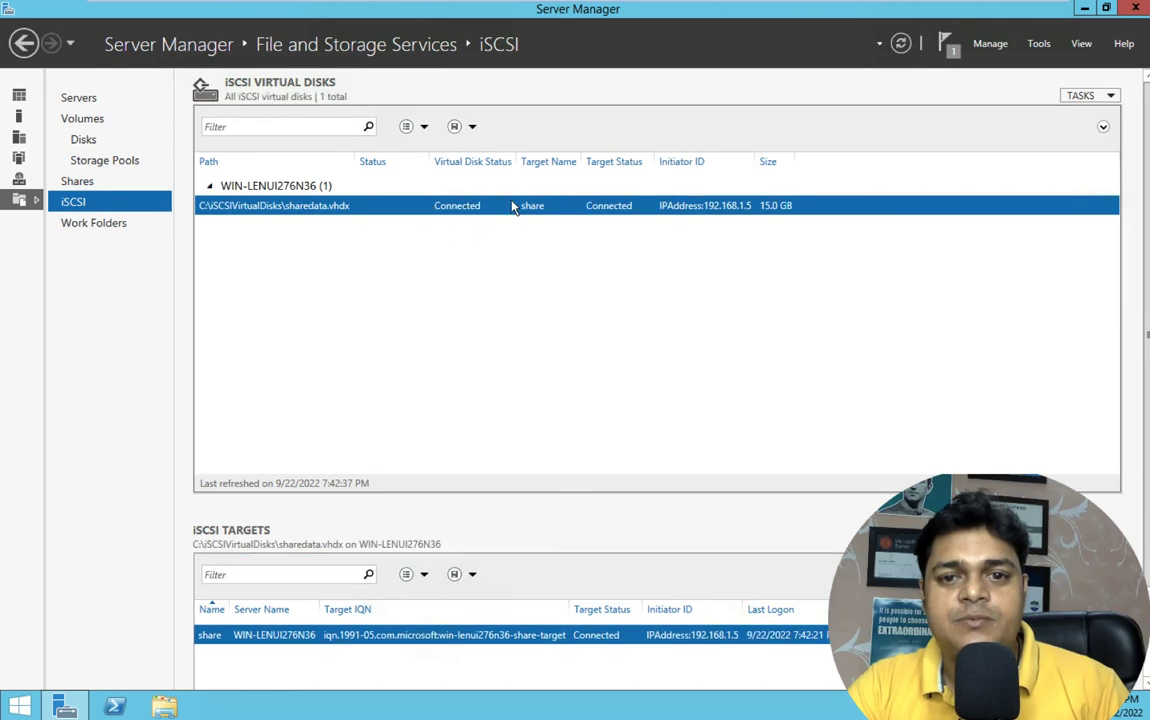
left_click(1085, 9)
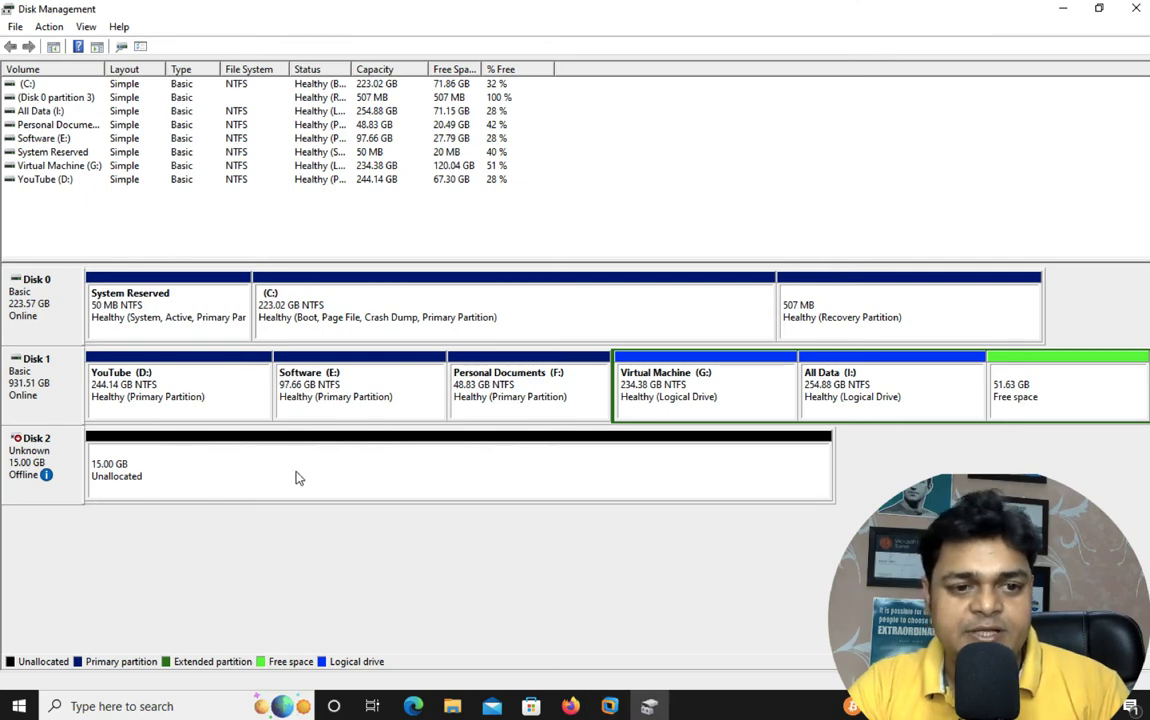
- Bring the 15 GB Disk 2 online and initialize it with the MBR partition style
right_click(32, 450)
left_click(72, 460)
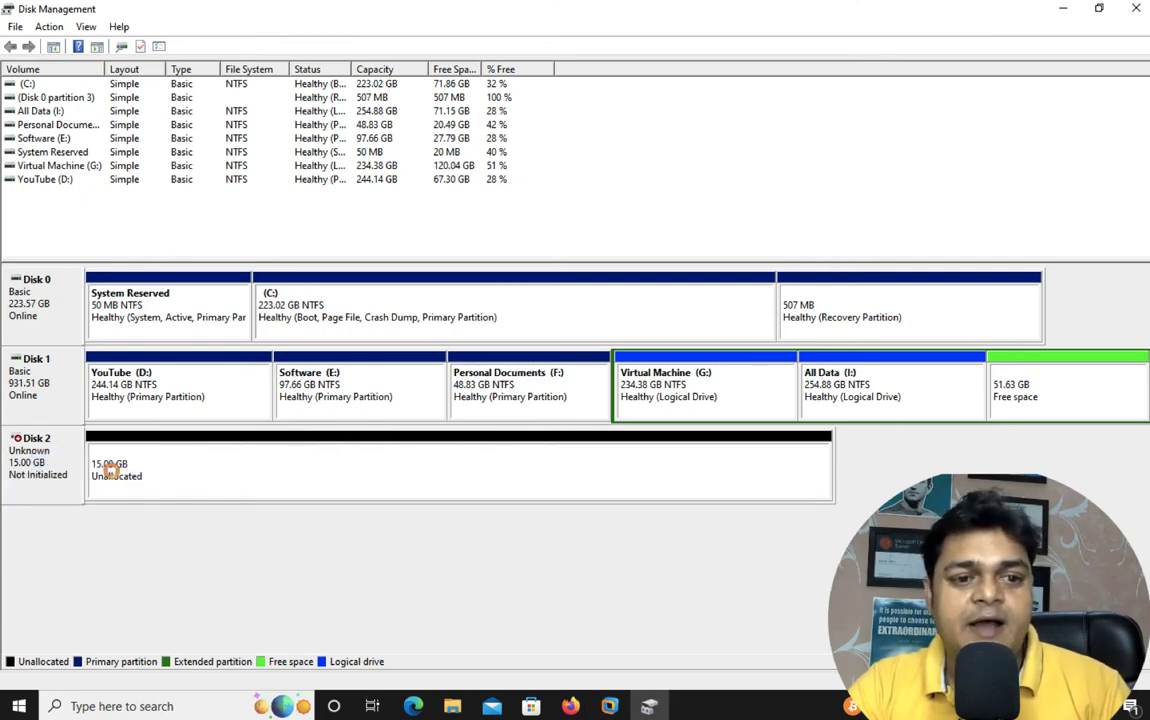
right_click(42, 470)
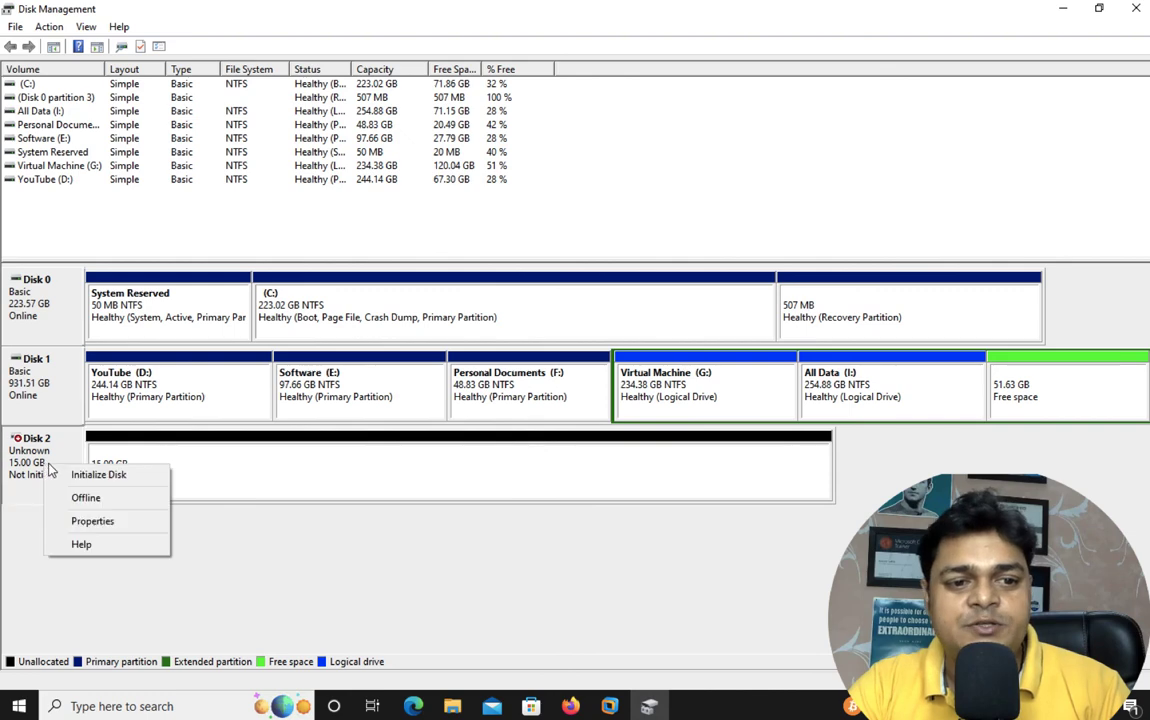
left_click(100, 473)
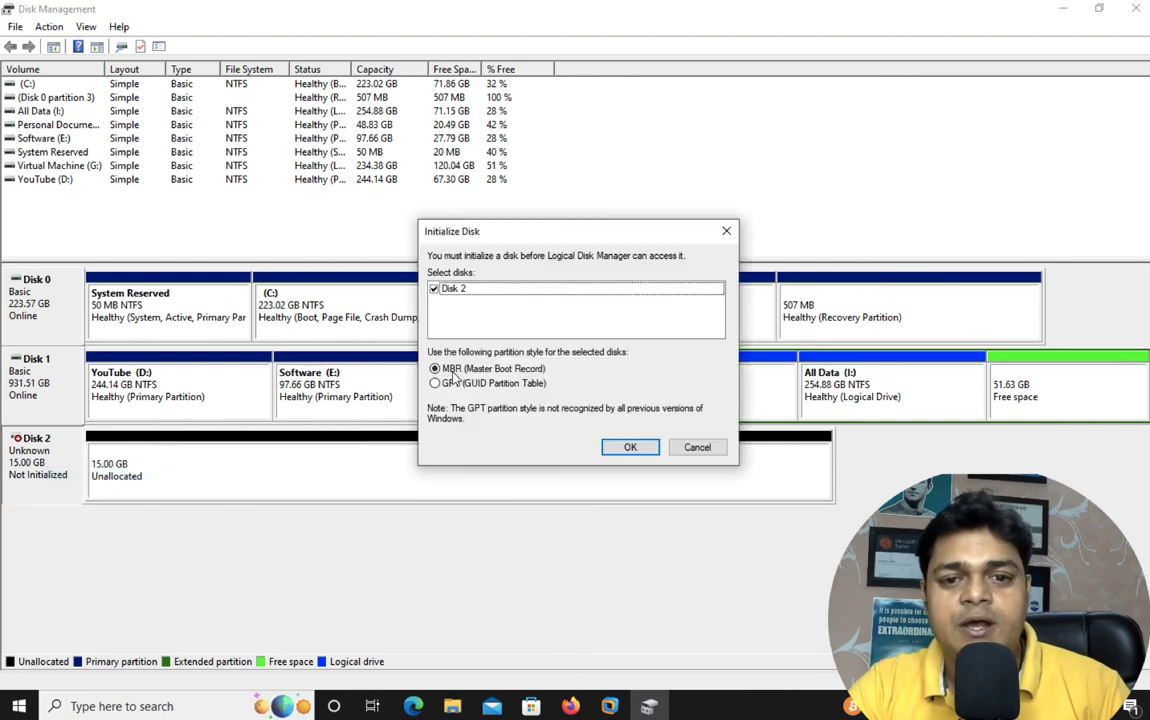
left_click(628, 447)
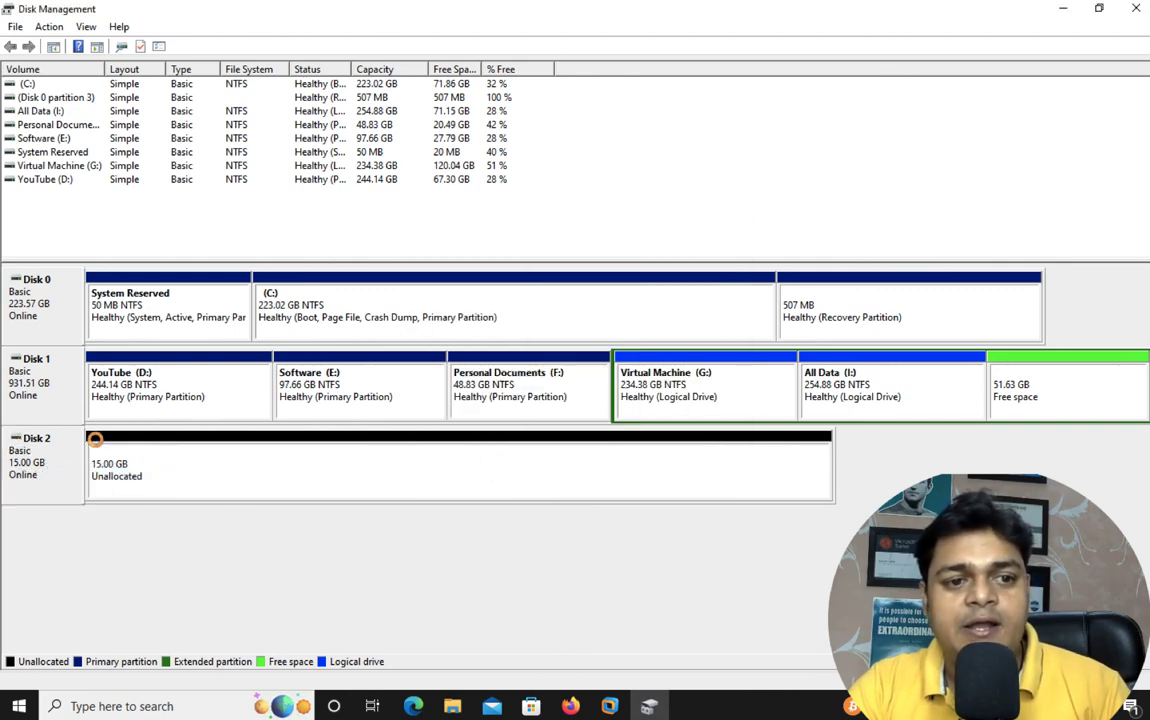
- Create a 15357 MB simple volume on Disk 2 with drive letter H:, quick-formatted as NTFS and labelled New Volume
right_click(172, 455)
left_click(220, 462)
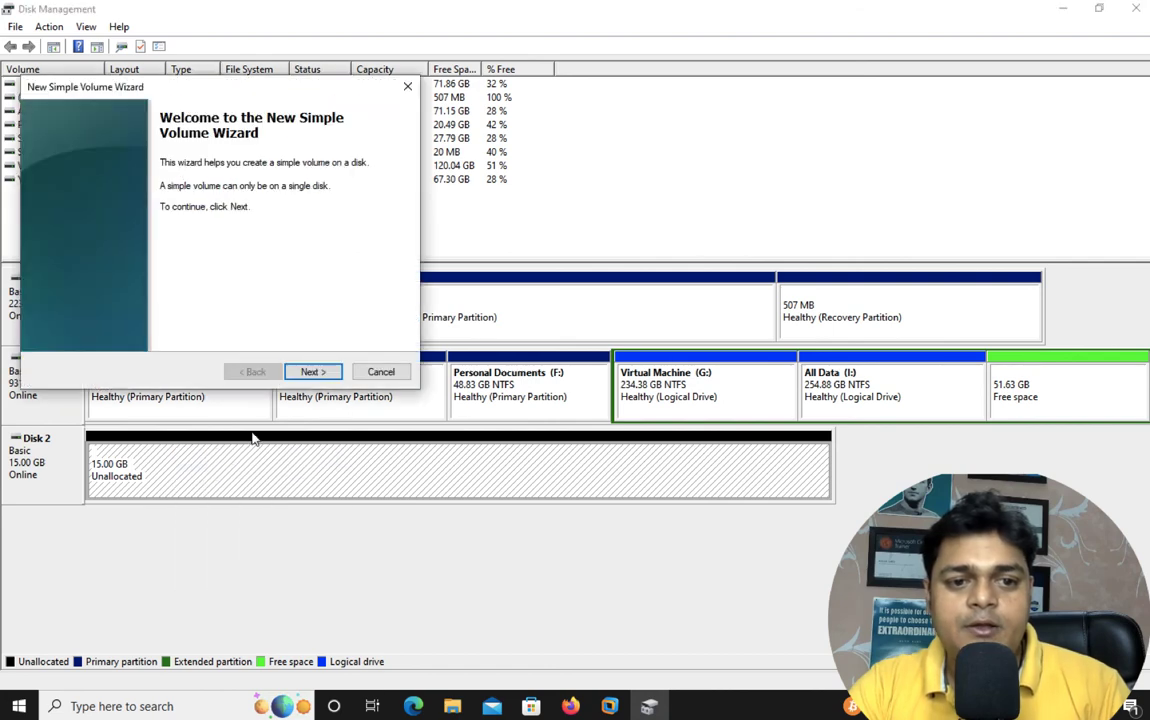
left_click(305, 371)
left_click(307, 371)
left_click(307, 371)
left_click(308, 370)
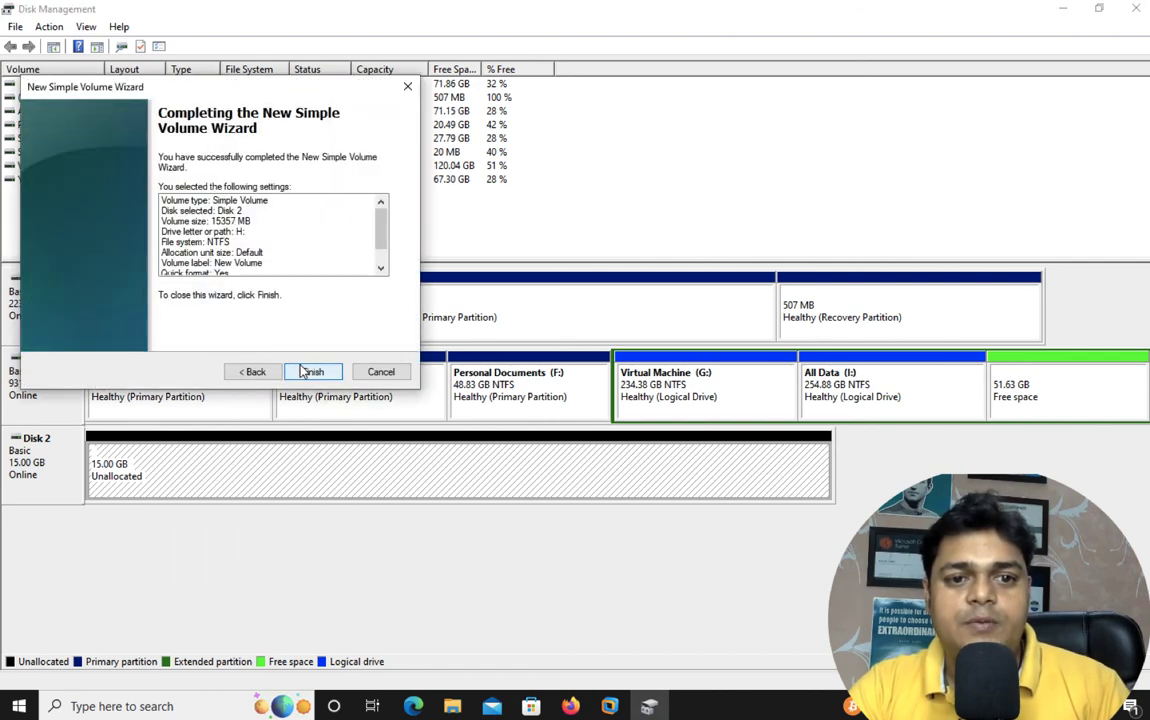
left_click(308, 370)
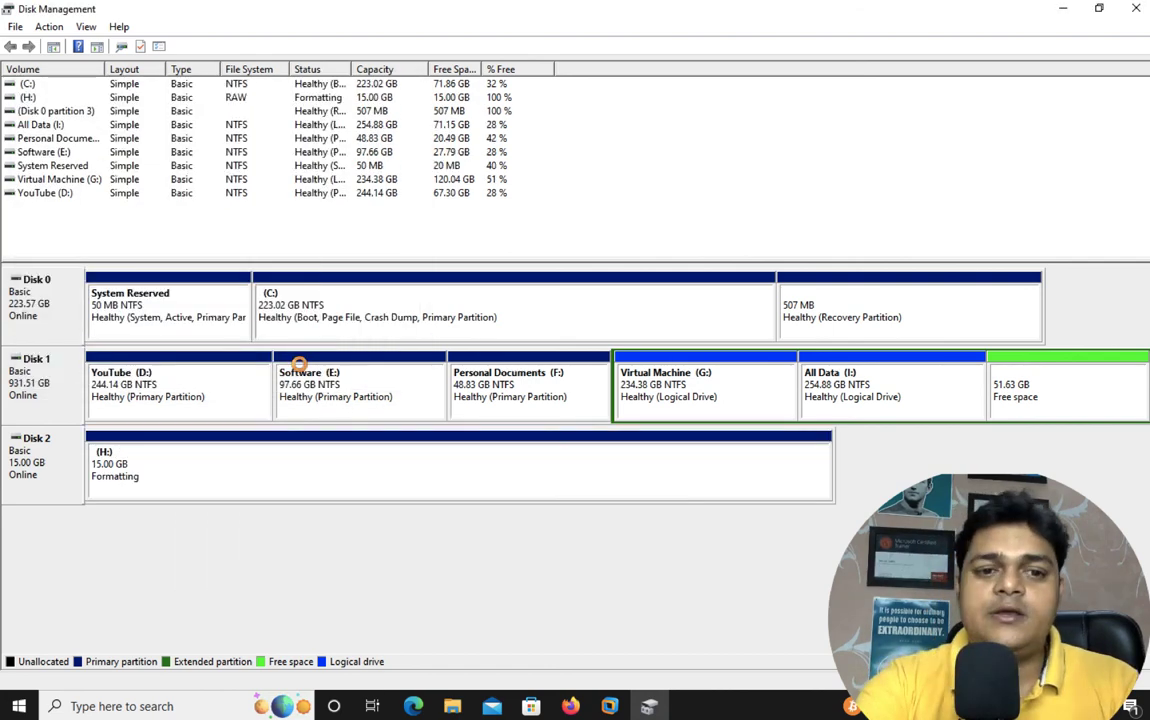